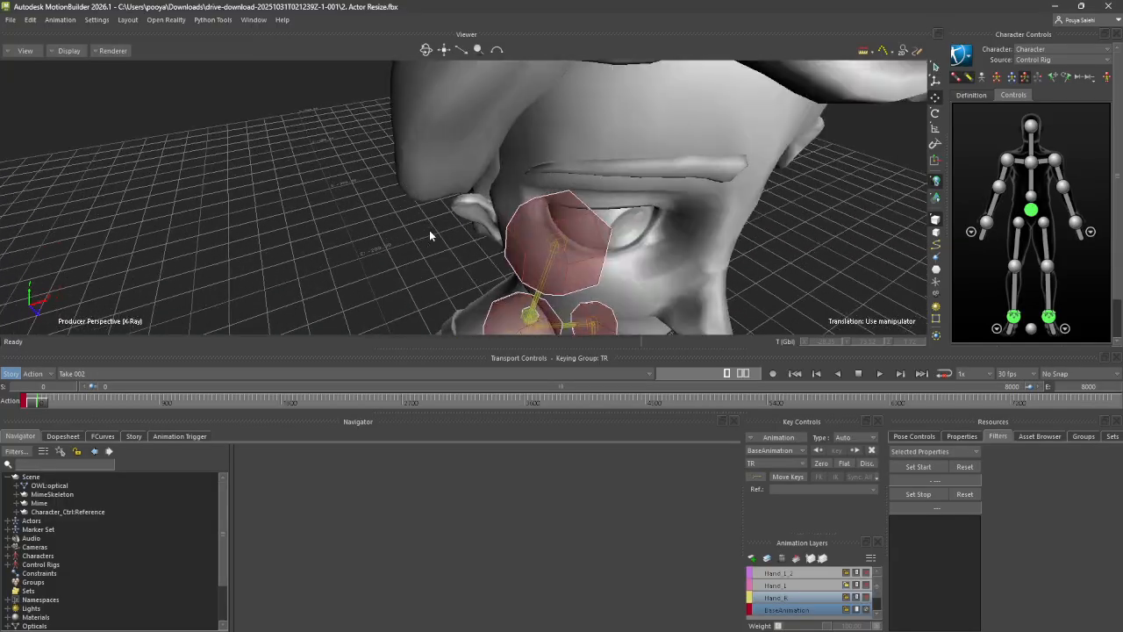
Examine the rigged character up close and at full height, and review the source options available for it
scroll(431, 231, "down", 5)
scroll(431, 234, "up", 3)
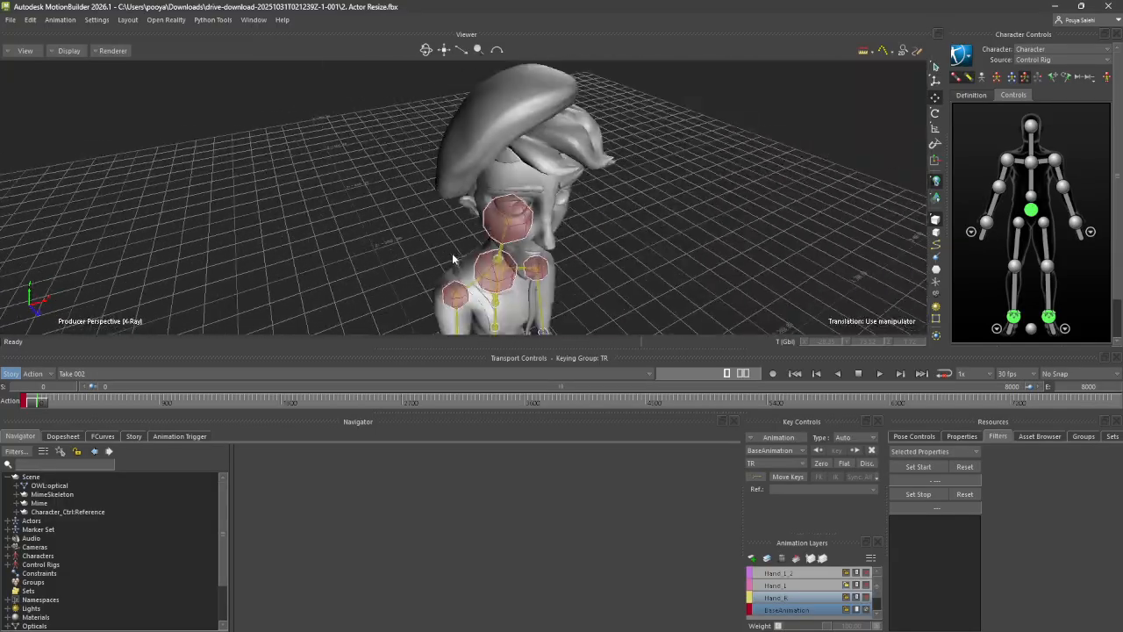
scroll(452, 253, "down", 5)
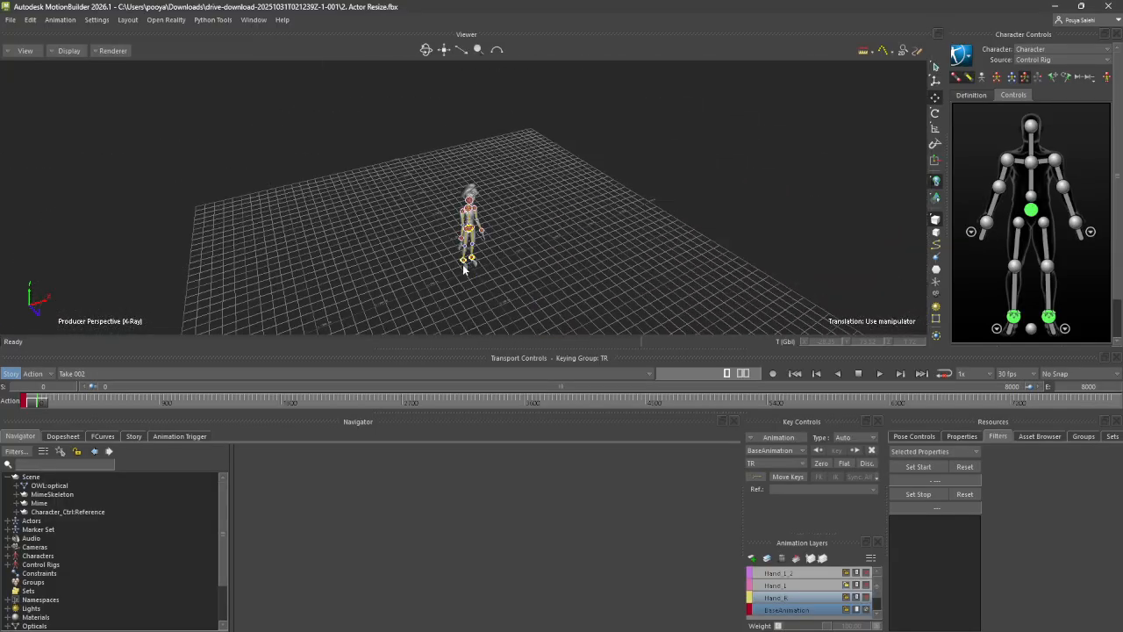
left_click_drag(41, 402, 5, 614)
left_click_drag(389, 66, 392, 99, "alt")
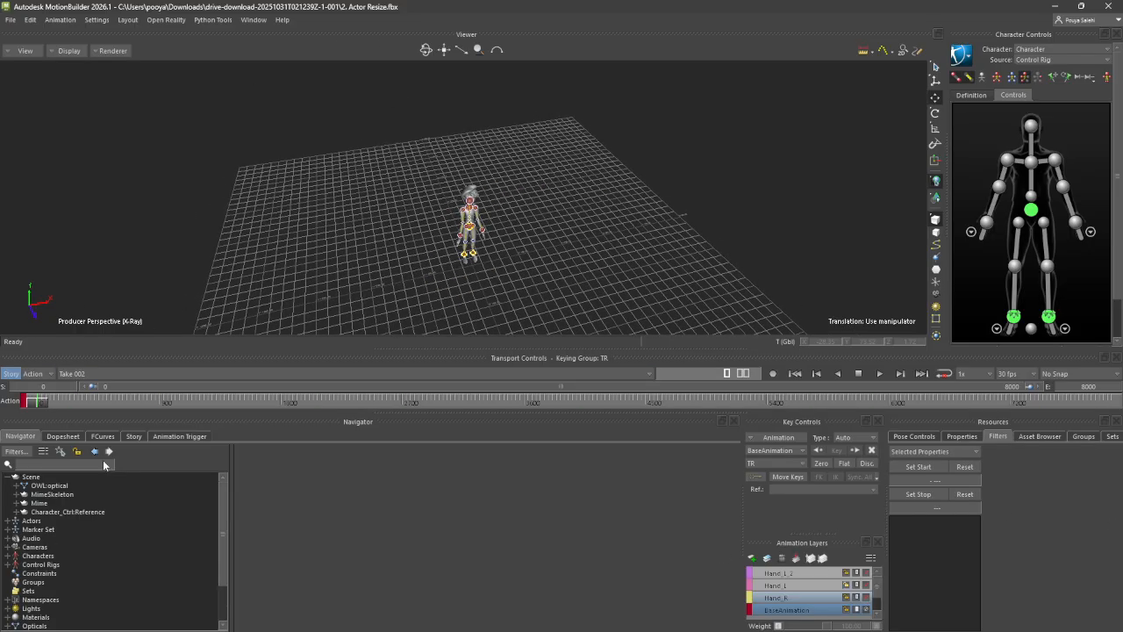
left_click_drag(421, 231, 403, 221, "alt")
scroll(413, 217, "up", 8)
left_click_drag(544, 230, 598, 286, "alt")
middle_click_drag(597, 286, 615, 211, "alt")
left_click(1016, 61)
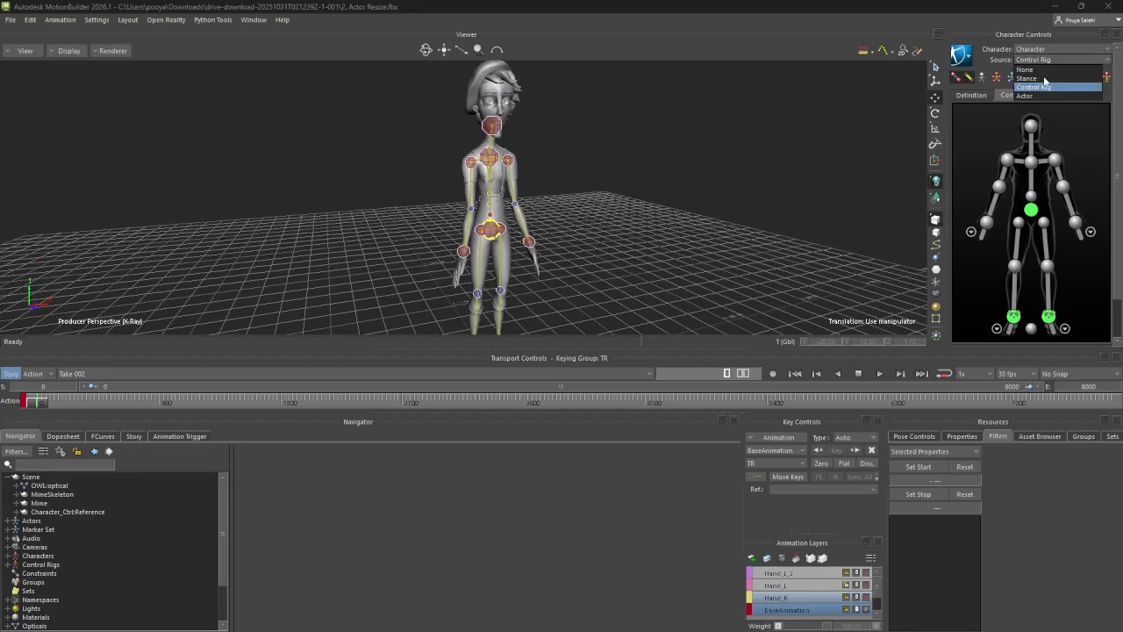
left_click(696, 216)
left_click_drag(36, 404, 1, 426)
left_click(1038, 60)
left_click(535, 192)
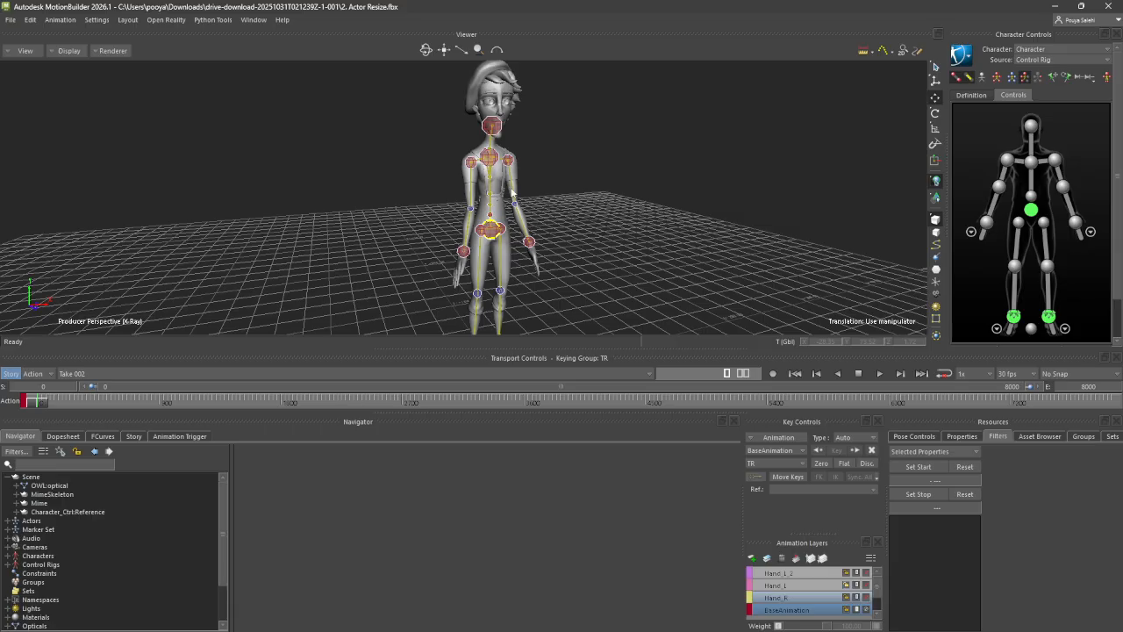
Inspect the character's upper body and hand effectors, and check which source is driving it
scroll(512, 193, "up", 5)
scroll(517, 202, "up", 2)
scroll(530, 116, "down", 8)
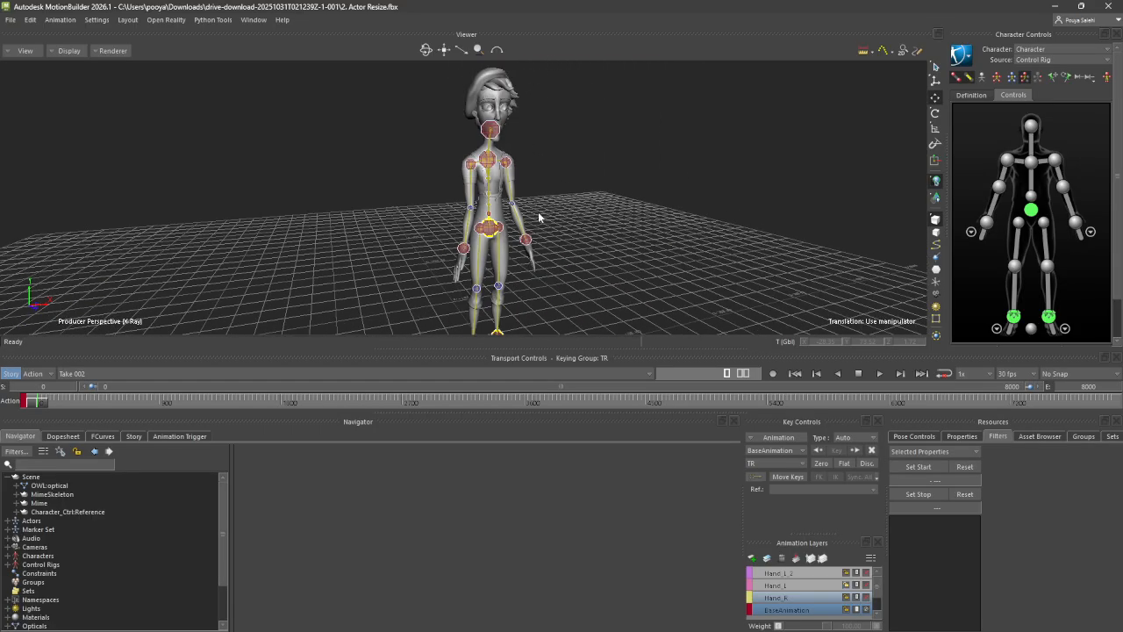
scroll(535, 175, "up", 4)
scroll(488, 259, "down", 4)
scroll(538, 273, "up", 2)
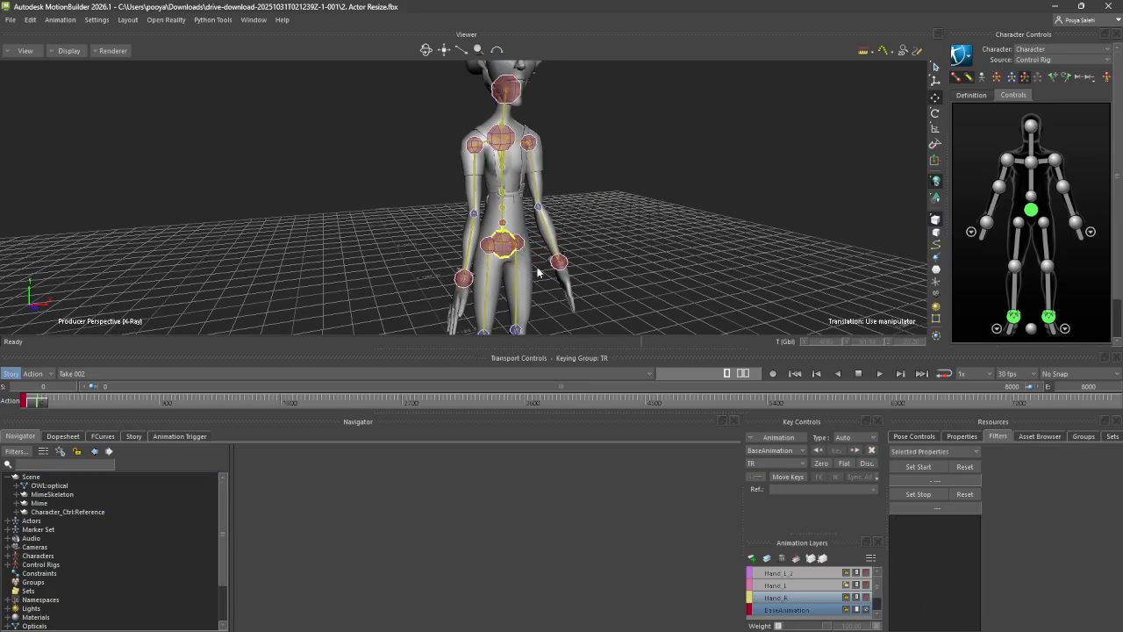
left_click(558, 264)
left_click(589, 271)
left_click(559, 264)
left_click(647, 295)
left_click(1025, 59)
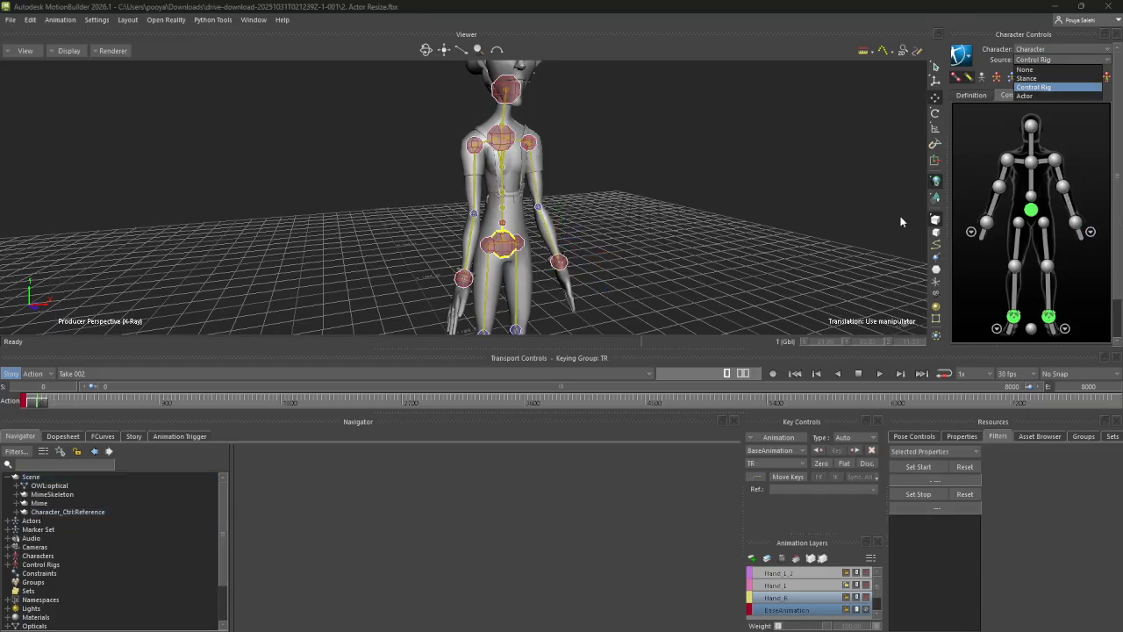
left_click(650, 198)
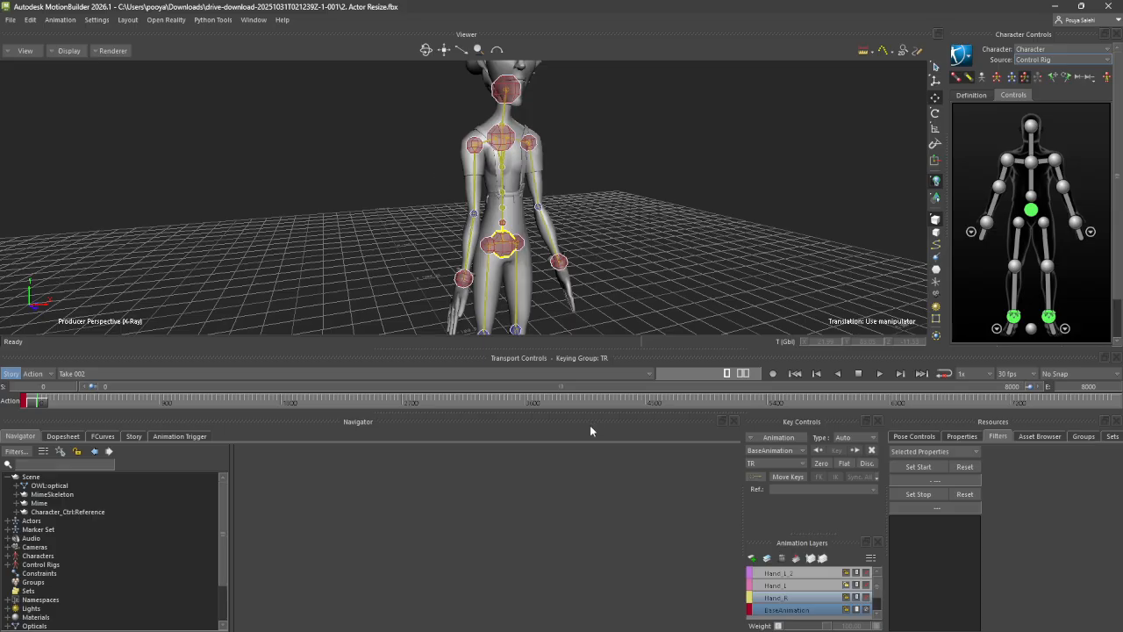
left_click(12, 19)
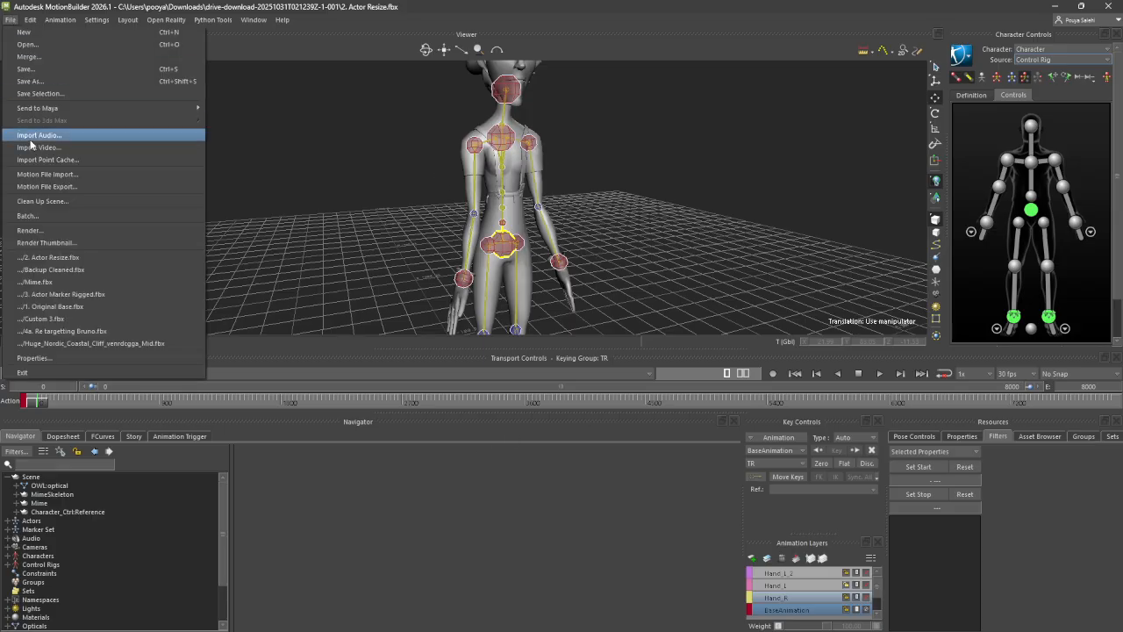
left_click(50, 87)
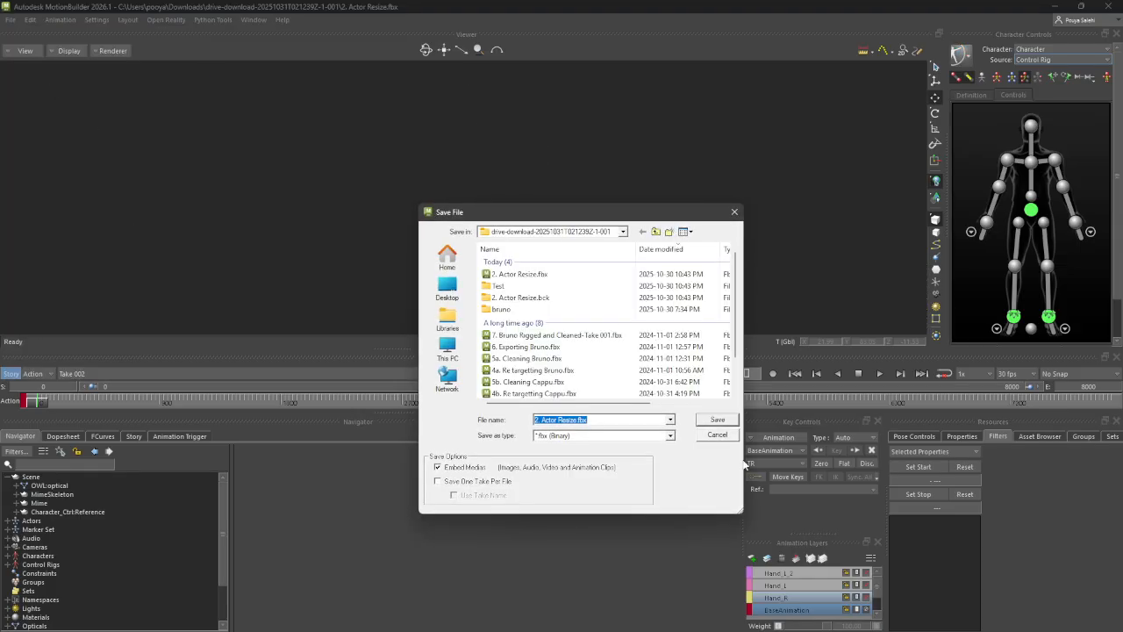
left_click(728, 436)
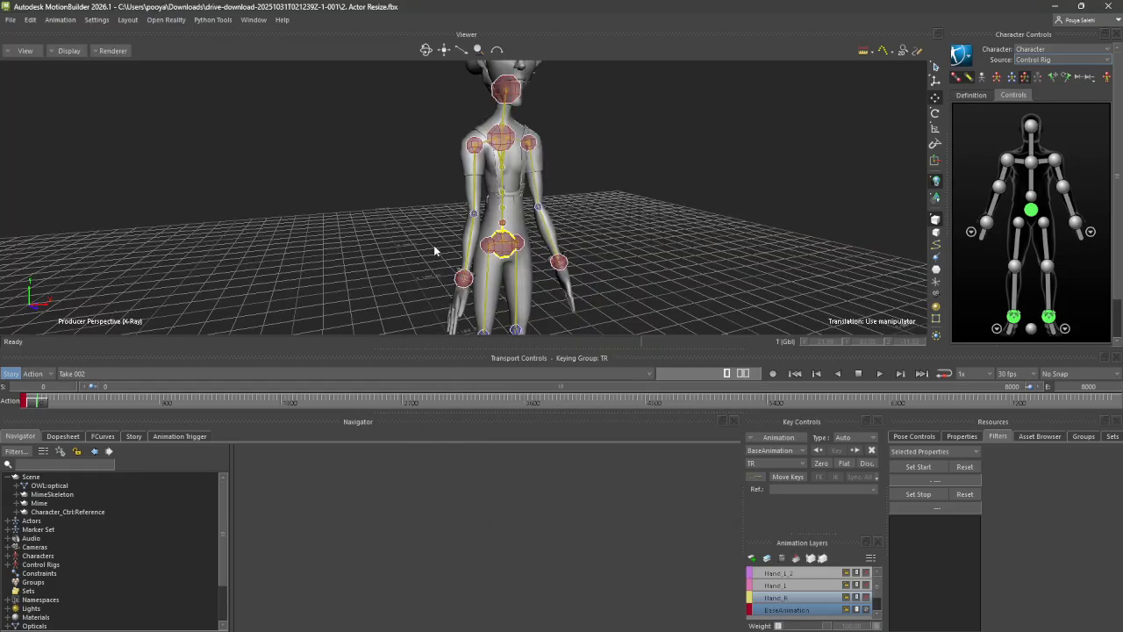
Save the scene as Backup Cleaned.fbx in the Test folder, overwriting the existing file and keeping all elements and both takes
left_click(10, 19)
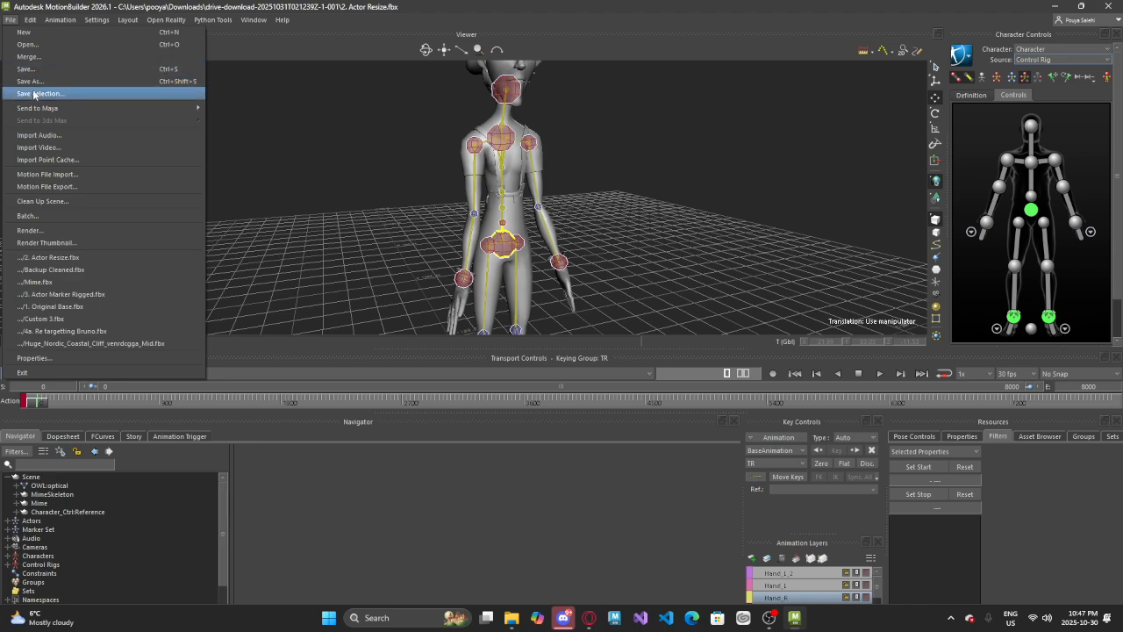
left_click(31, 81)
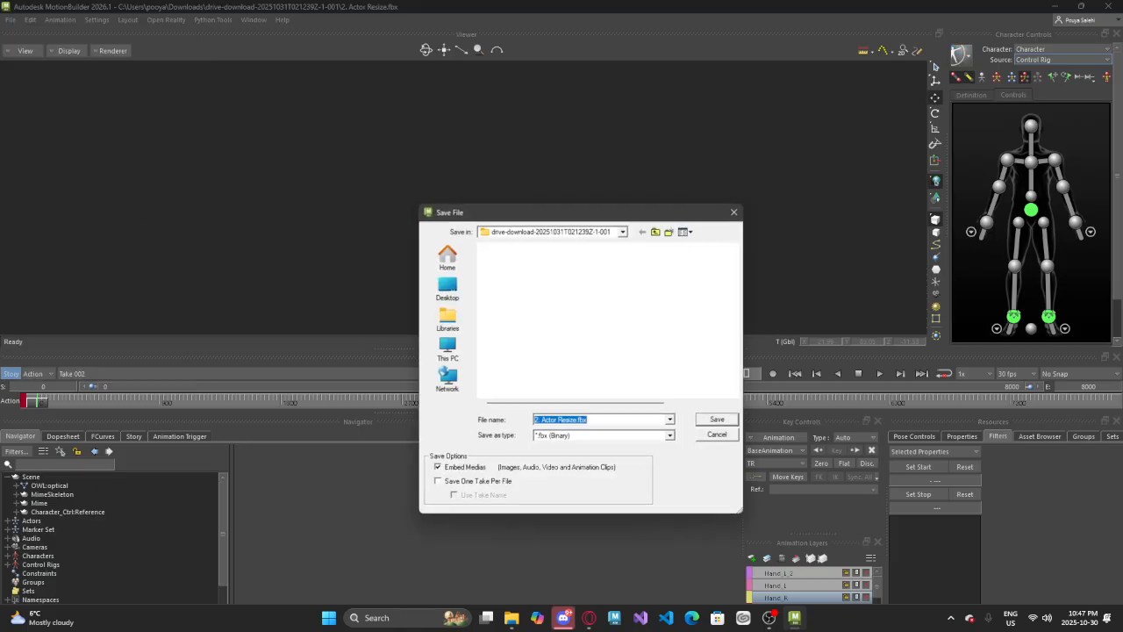
double_click(497, 286)
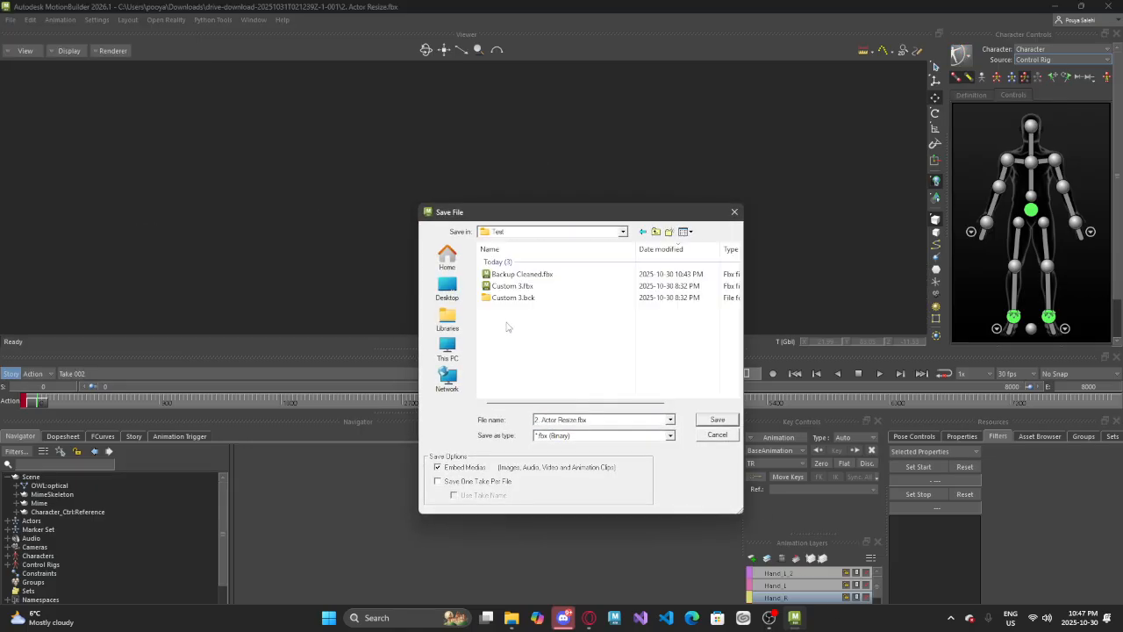
left_click(518, 275)
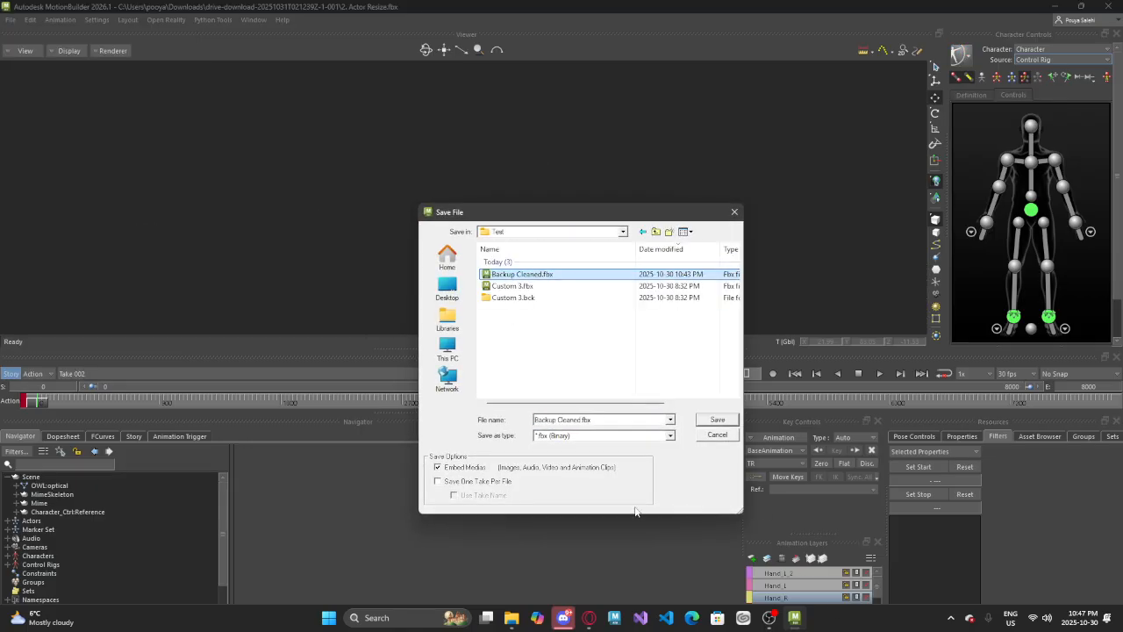
left_click(717, 419)
left_click(525, 358)
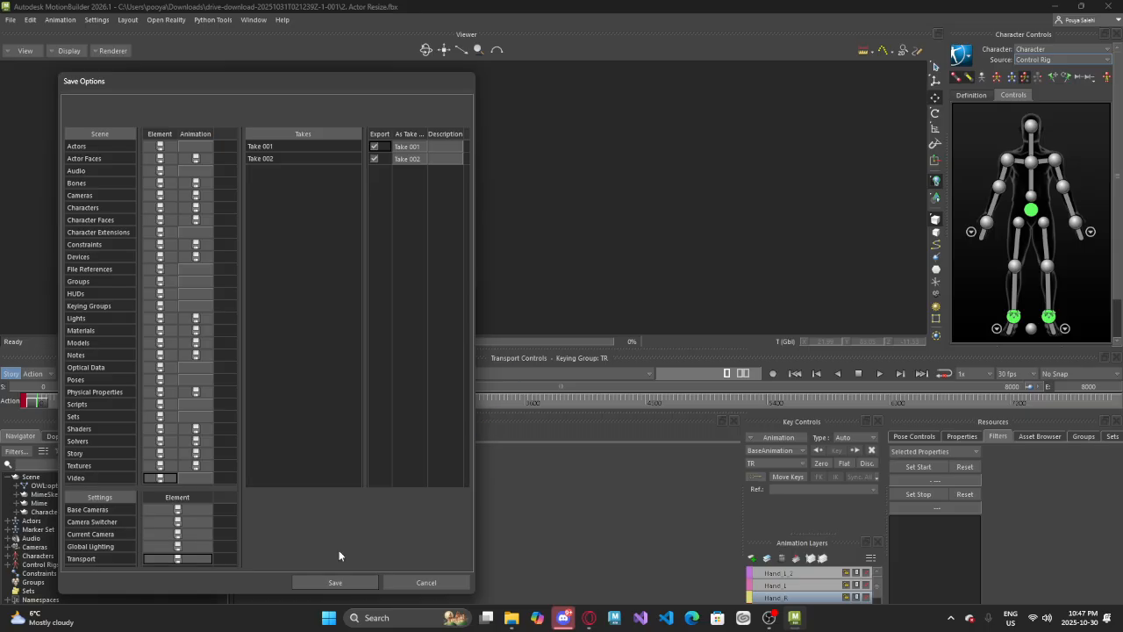
left_click(334, 582)
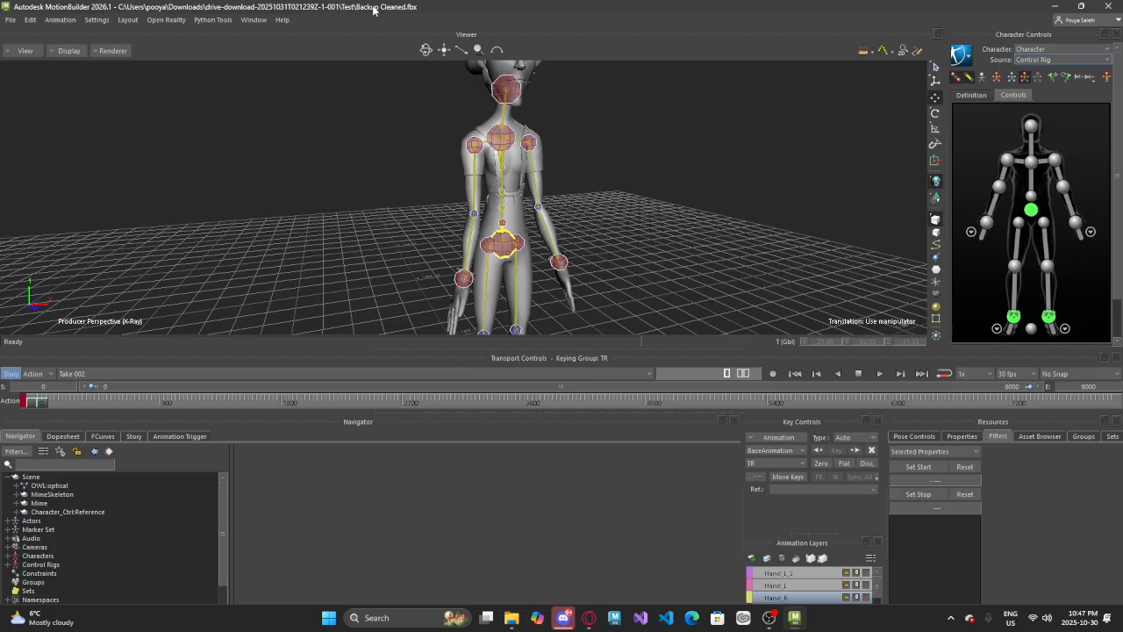
Frame the character from the front, switch to Take 001 and scrub through its opening frames
scroll(527, 292, "down", 6)
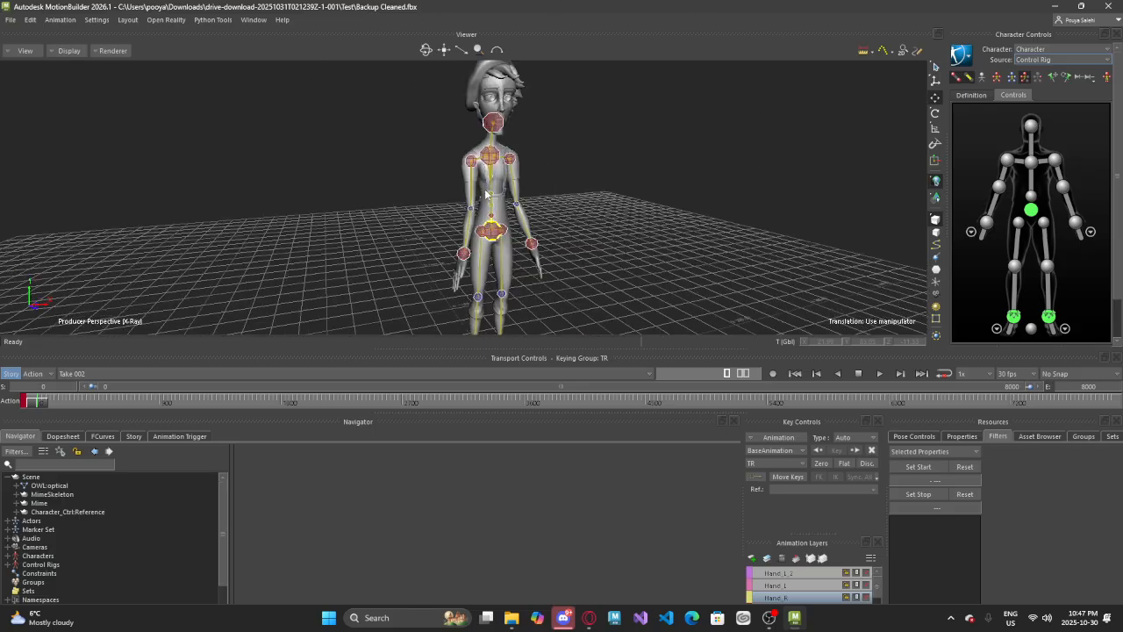
left_click_drag(510, 194, 444, 121, "alt")
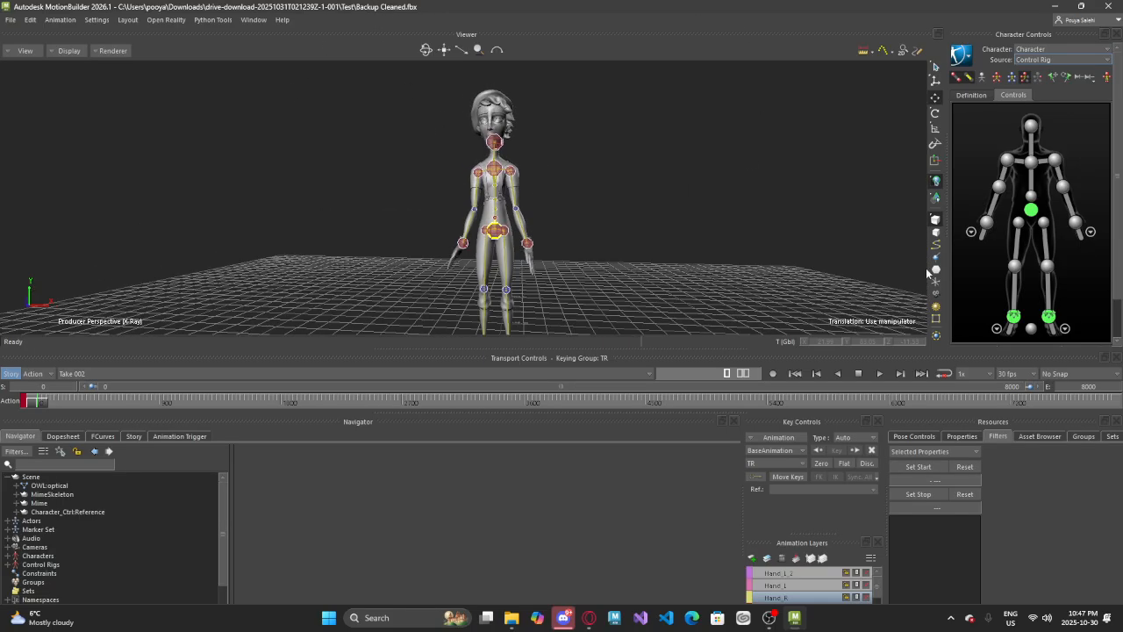
left_click(88, 374)
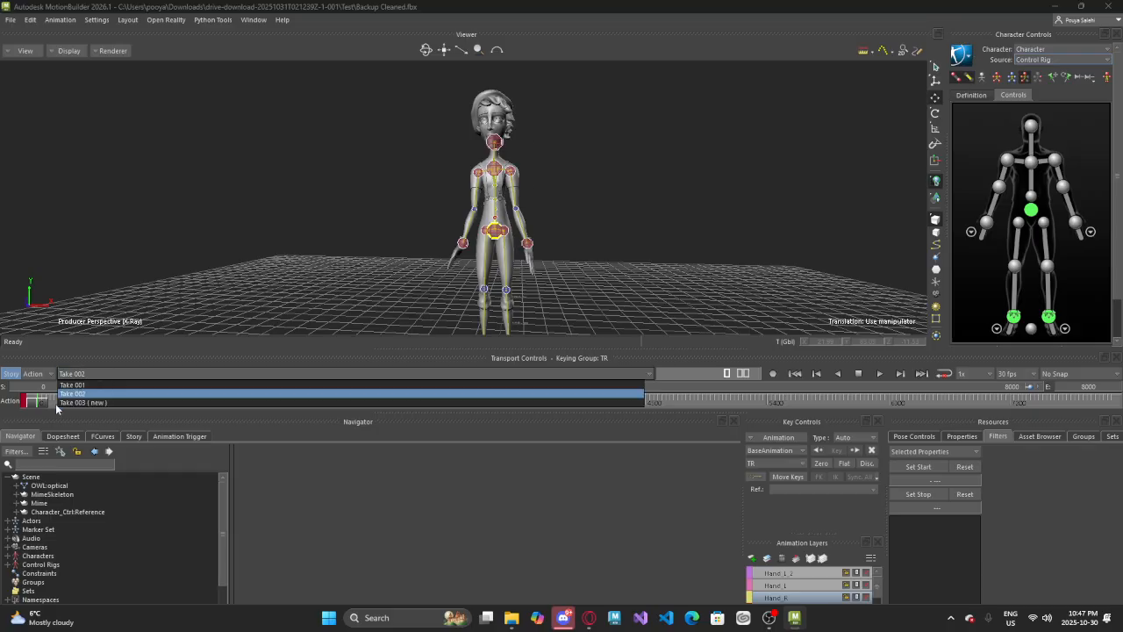
left_click(80, 373)
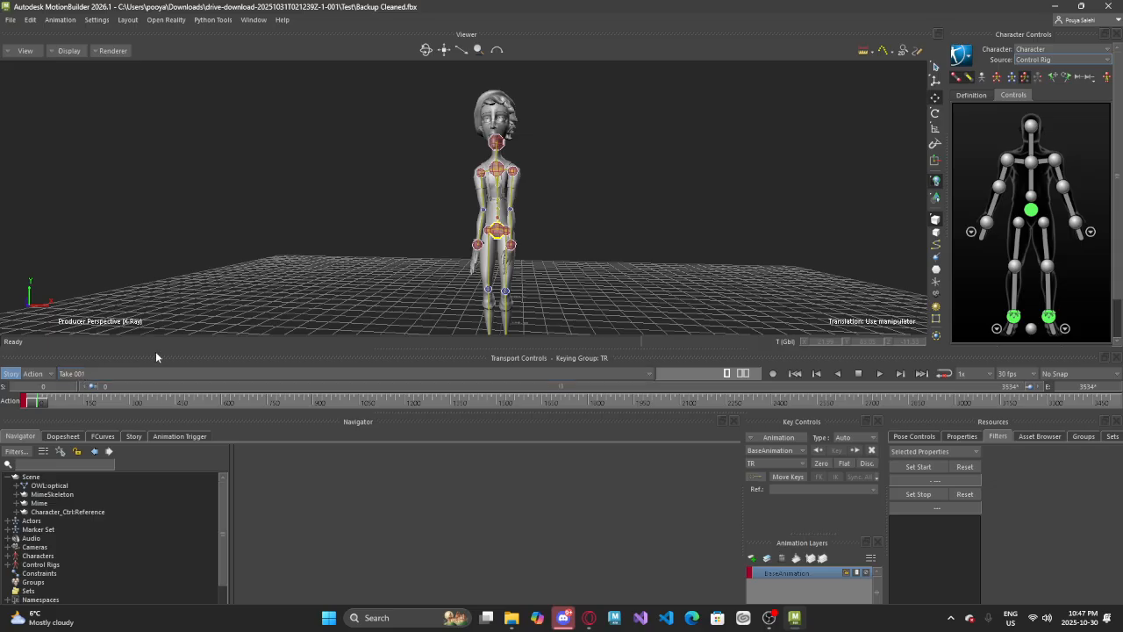
left_click(130, 404)
left_click_drag(130, 404, 35, 404)
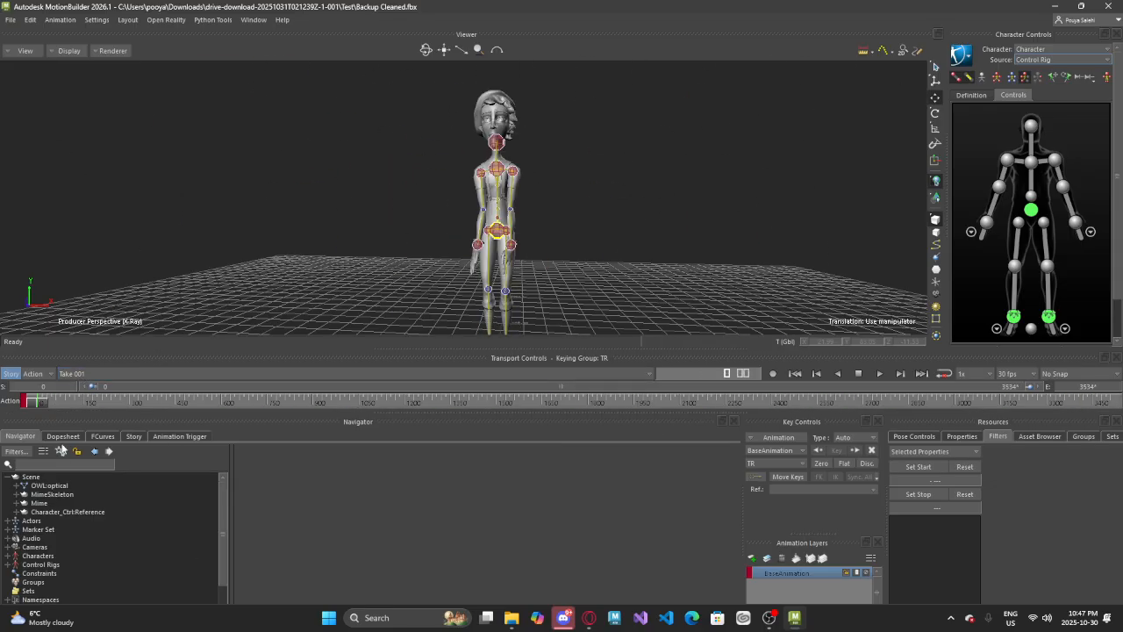
Check the start of Take 002 for comparison and return to Take 001
left_click(98, 374)
left_click(73, 395)
mouse_move(41, 402)
left_mouse_down()
mouse_move(190, 403)
mouse_move(38, 402)
left_mouse_up()
left_click(198, 373)
left_click(120, 386)
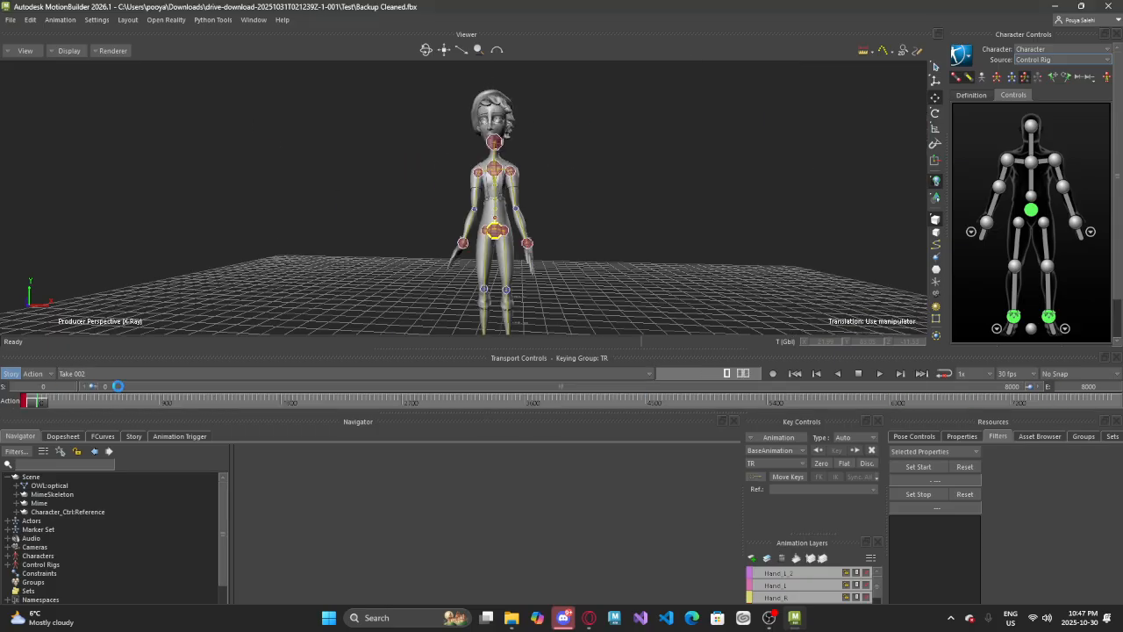
mouse_move(35, 401)
left_mouse_down()
mouse_move(82, 401)
mouse_move(38, 401)
left_mouse_up()
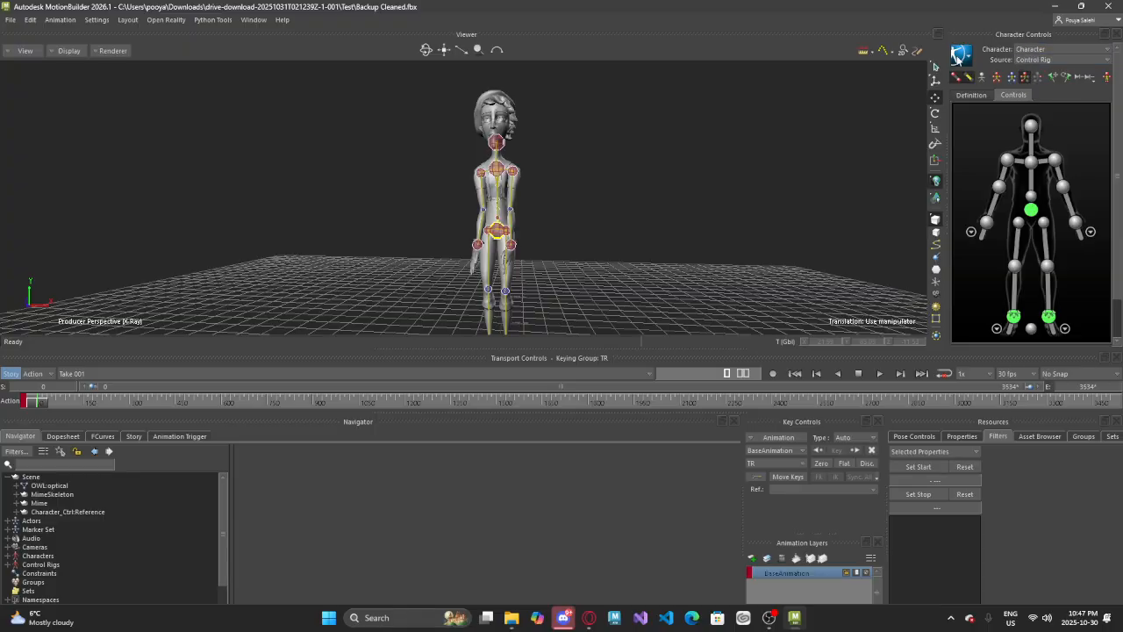
left_click(961, 56)
left_click(963, 57)
left_click(962, 58)
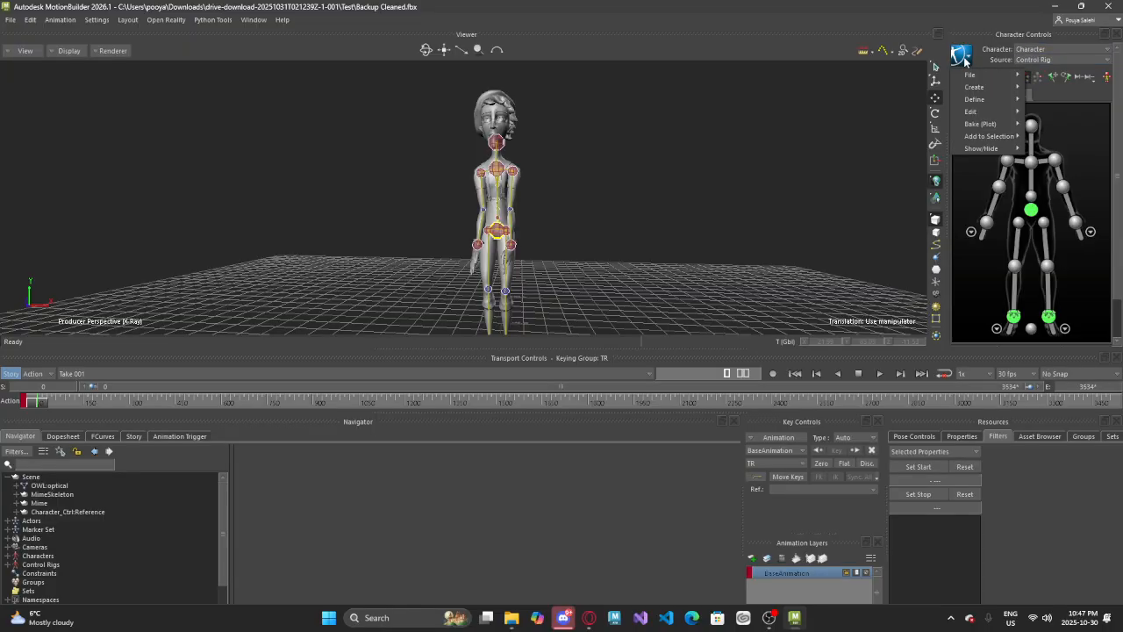
left_click(962, 58)
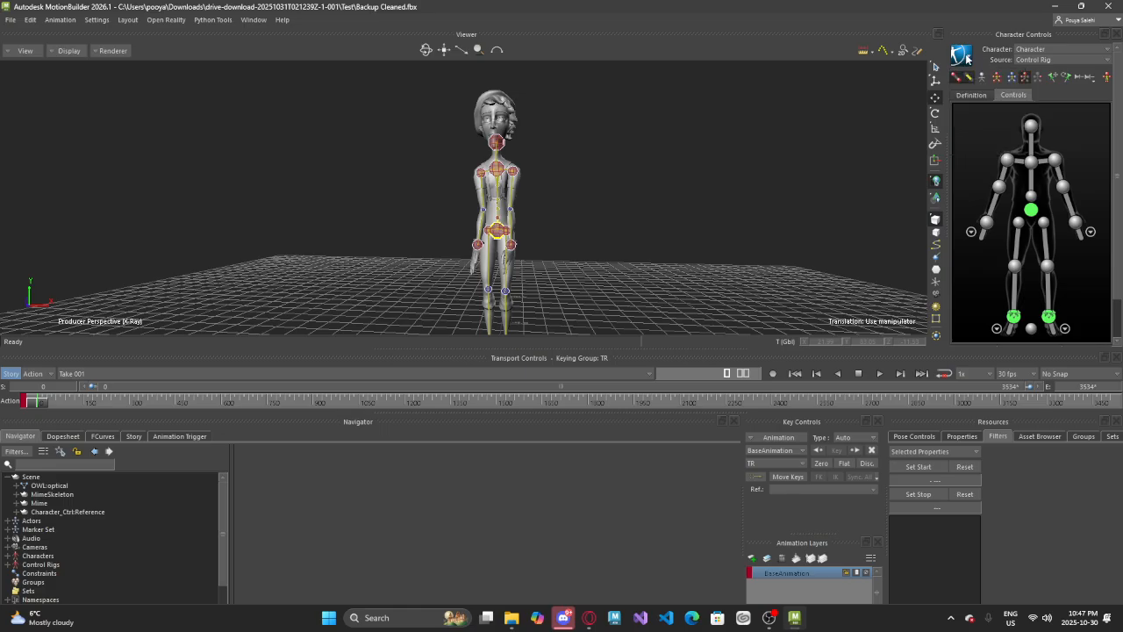
left_click(1027, 51)
left_click(1028, 67)
left_click(1028, 65)
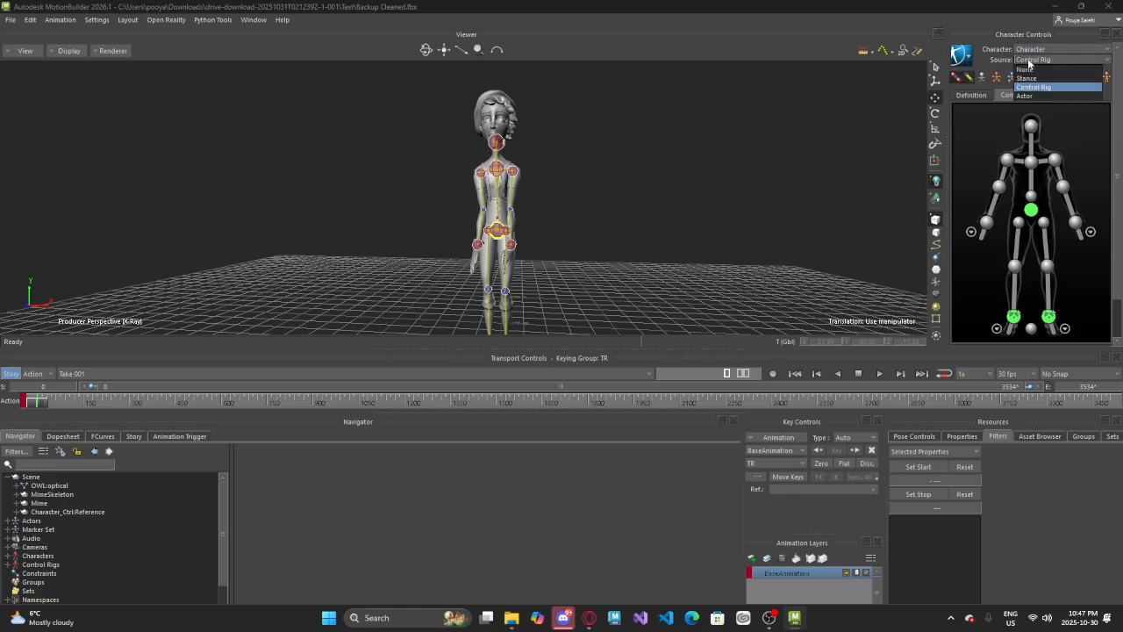
left_click(1028, 68)
scroll(496, 228, "up", 5)
scroll(497, 228, "down", 6)
Bake the control rig animation to the skeleton at 30 FPS with Plot All Takes enabled
left_click(965, 58)
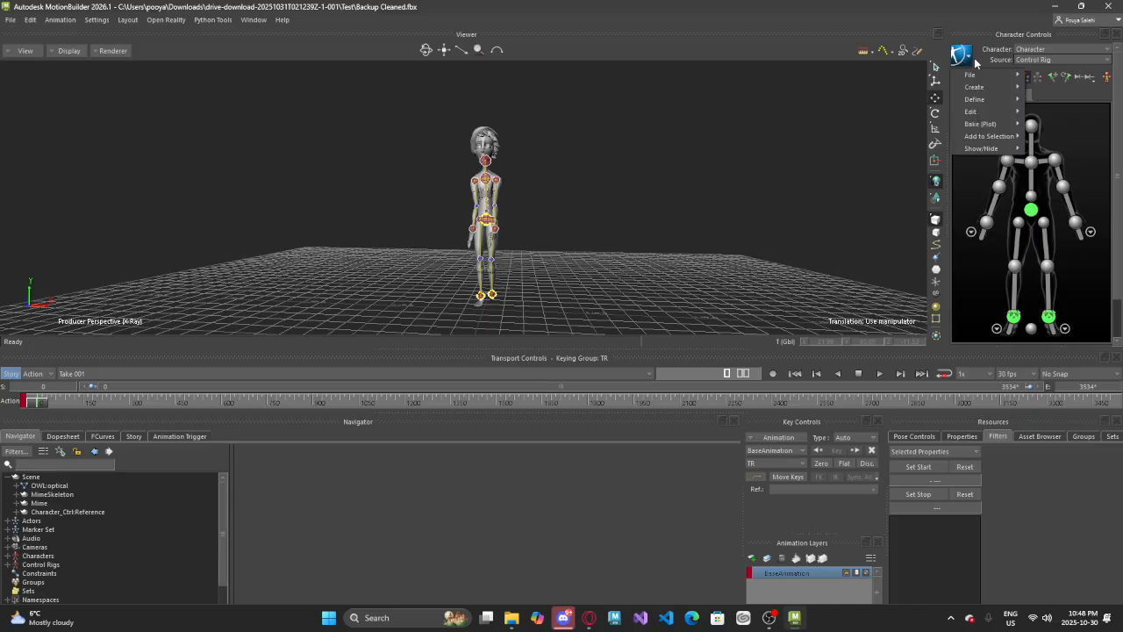
mouse_move(989, 128)
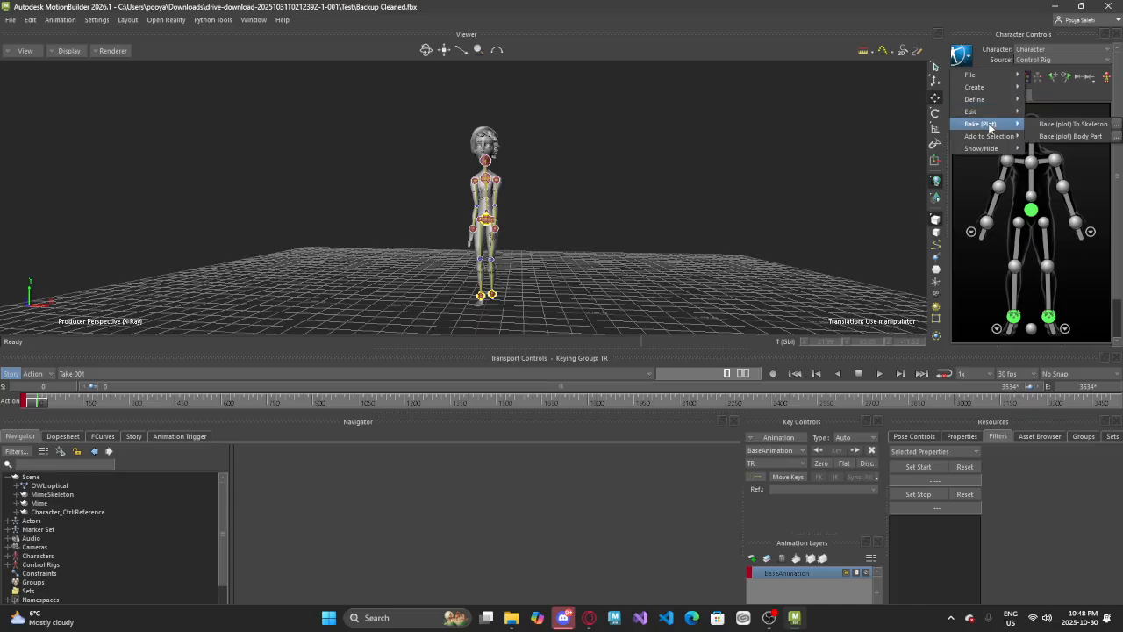
left_click(1115, 126)
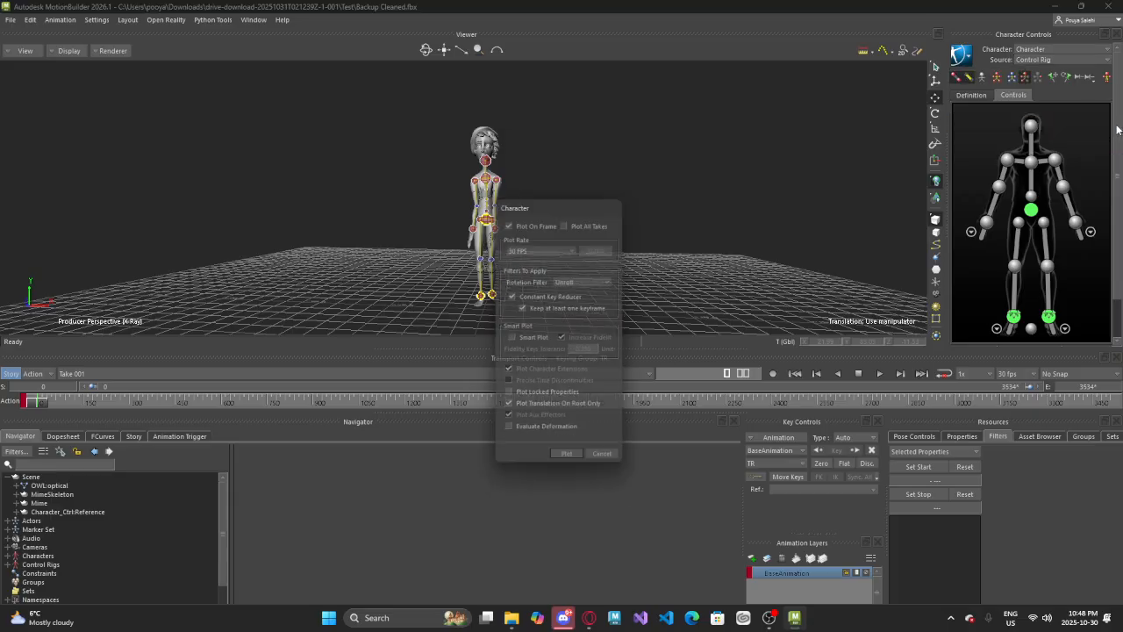
left_click(582, 223)
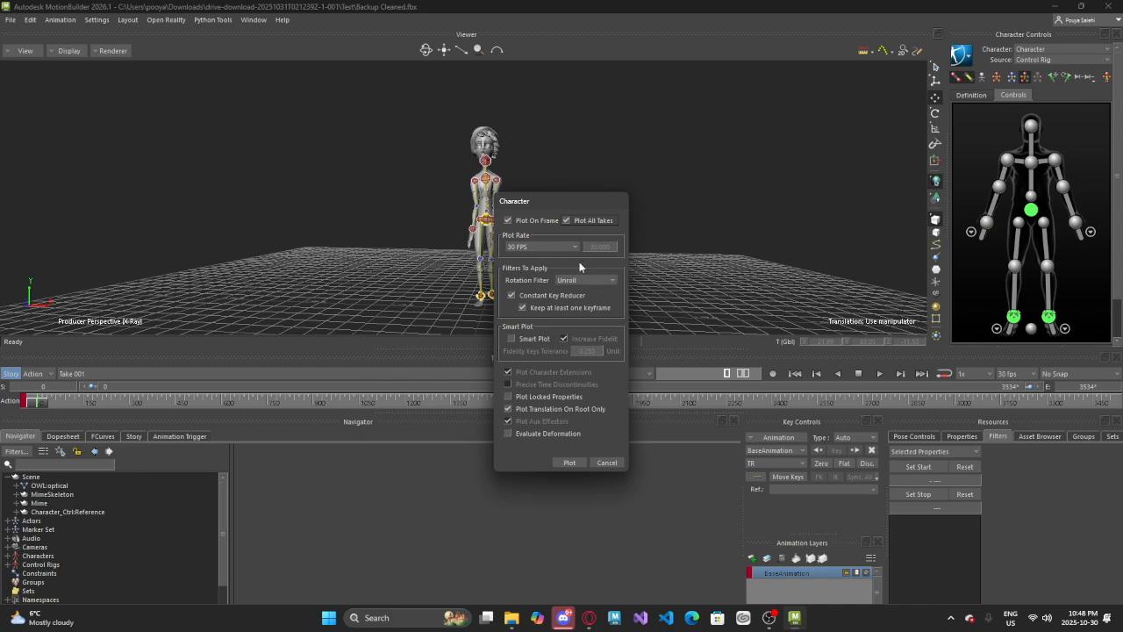
left_click(569, 463)
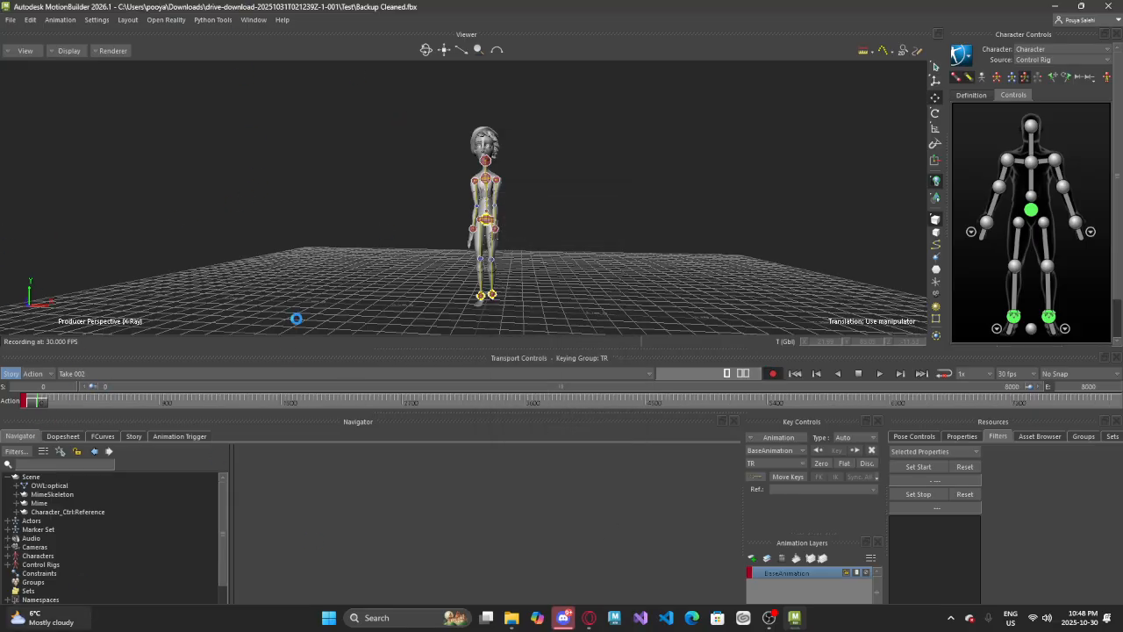
mouse_move(51, 618)
left_click(811, 204)
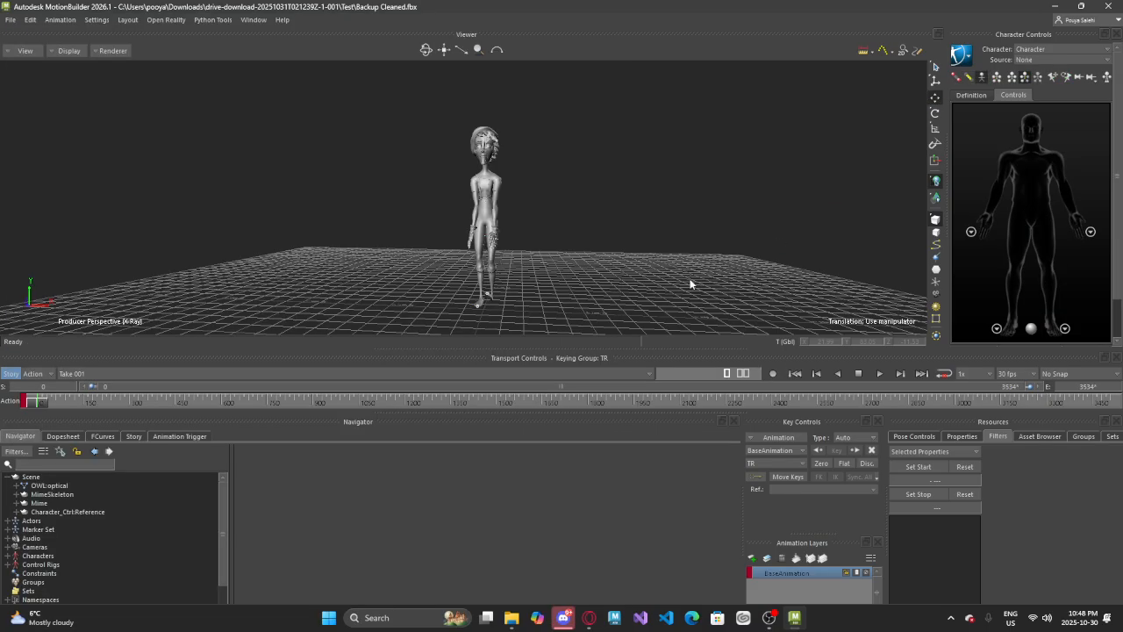
Scrub Take 001 to check the baked skeleton motion and switch to Take 002
left_click_drag(37, 406, 178, 401)
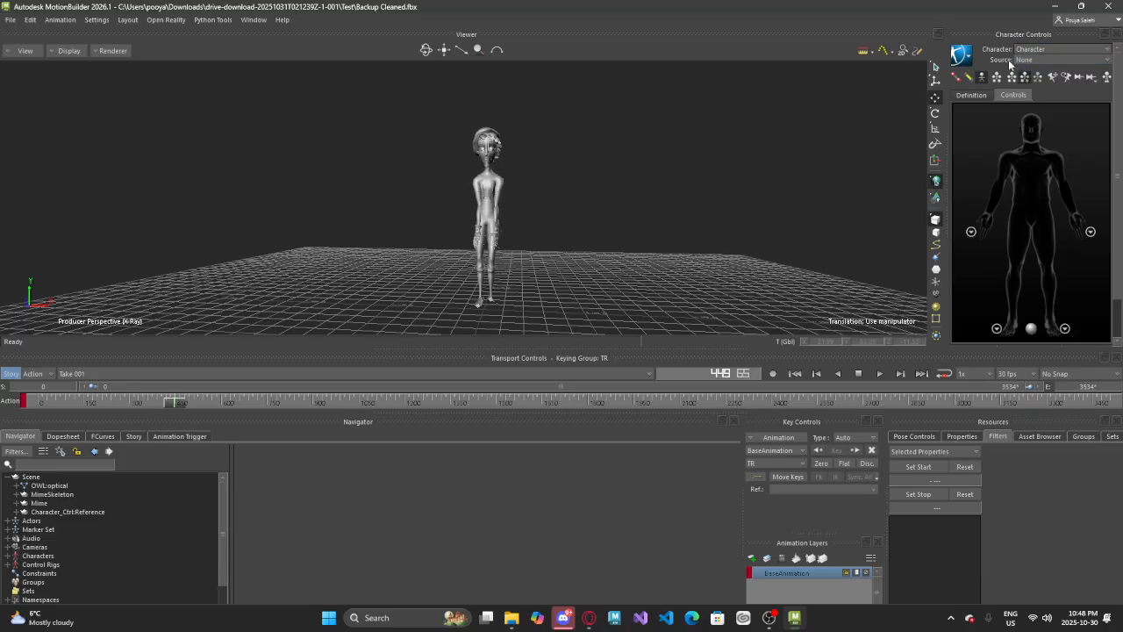
scroll(465, 207, "up", 5)
scroll(446, 141, "down", 1)
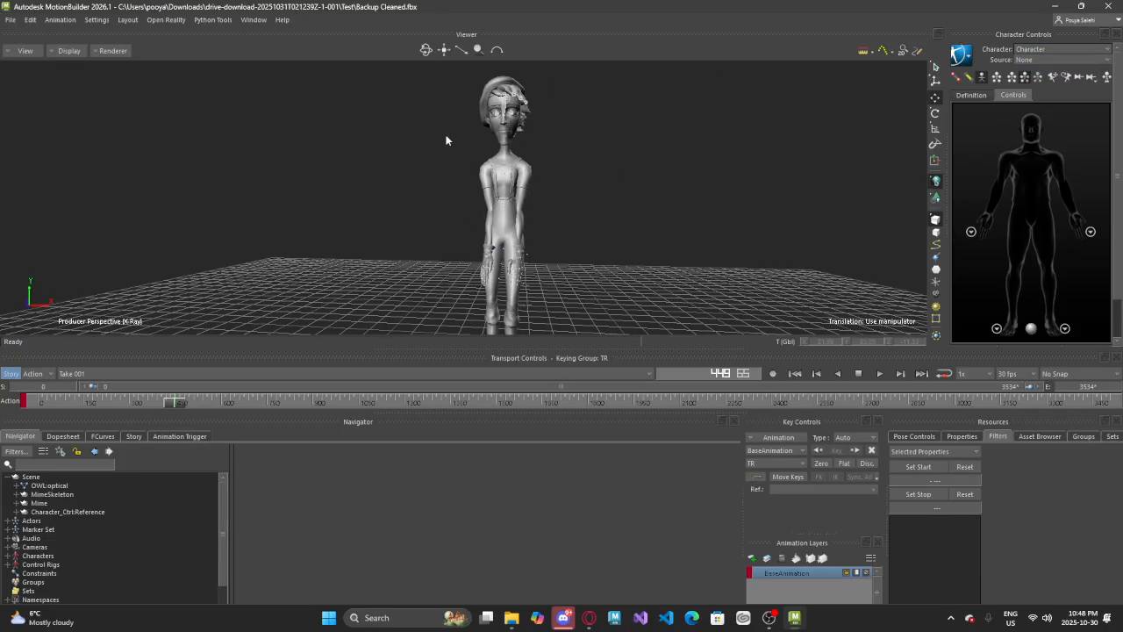
left_click_drag(180, 400, 7, 368)
left_click(70, 373)
left_click(88, 397)
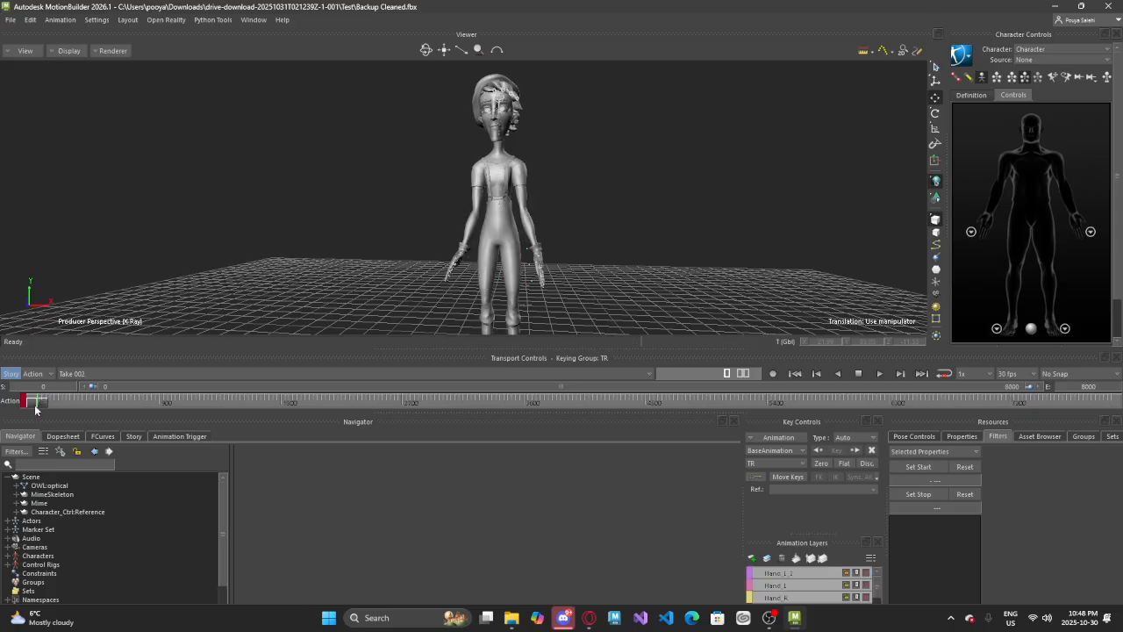
mouse_move(35, 406)
left_mouse_down()
mouse_move(658, 397)
mouse_move(35, 400)
left_mouse_up()
left_click(11, 20)
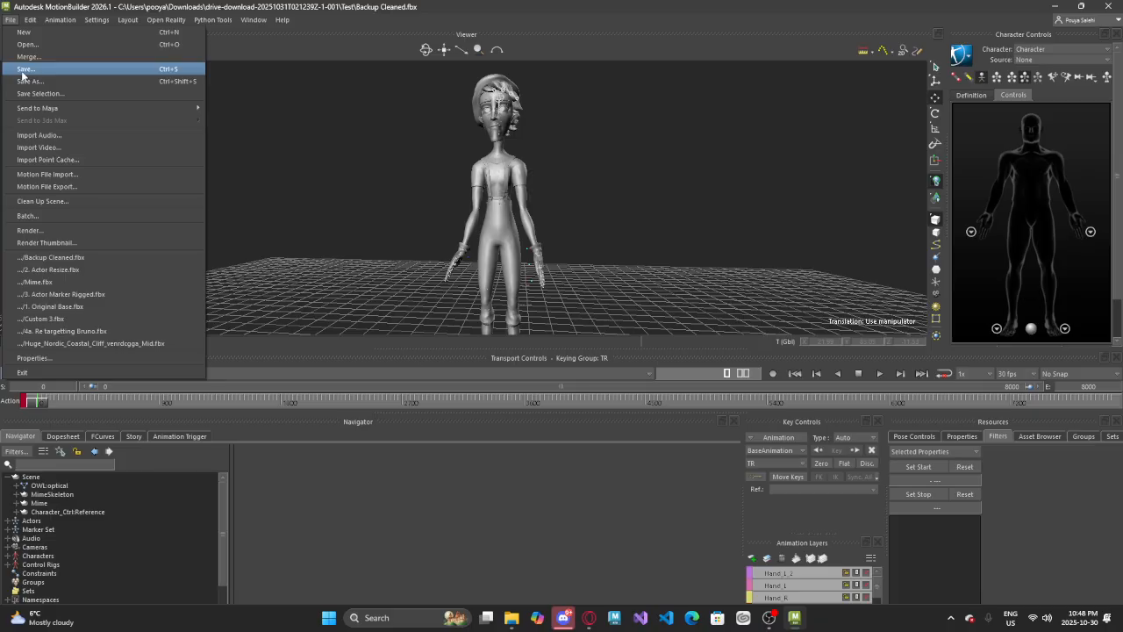
left_click(25, 69)
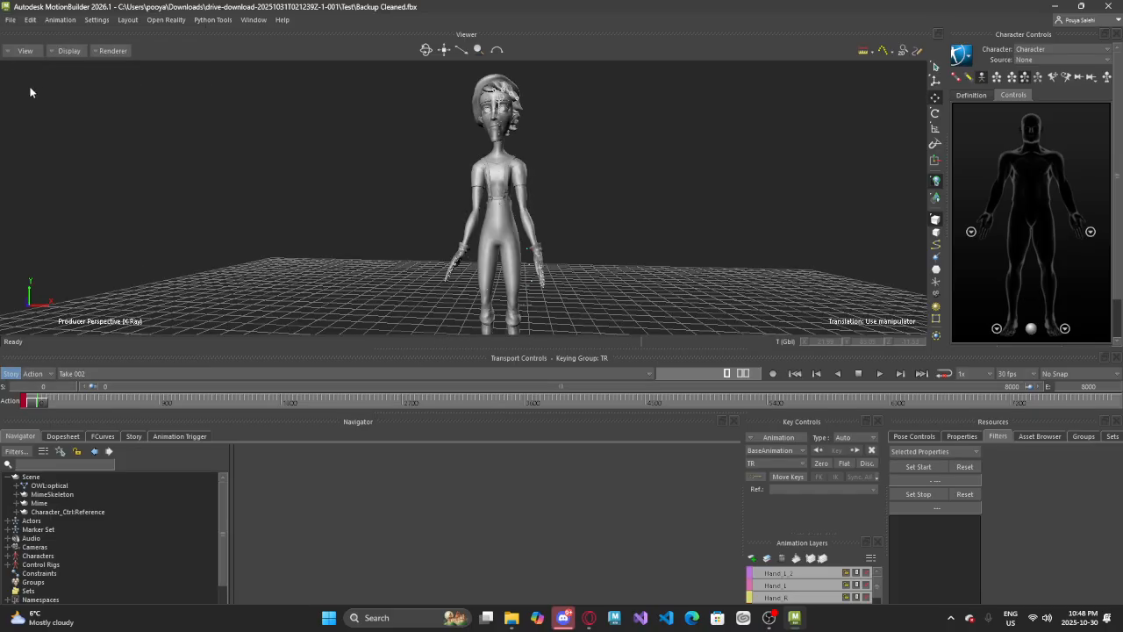
scroll(436, 195, "down", 5)
scroll(390, 143, "up", 10)
scroll(390, 149, "down", 6)
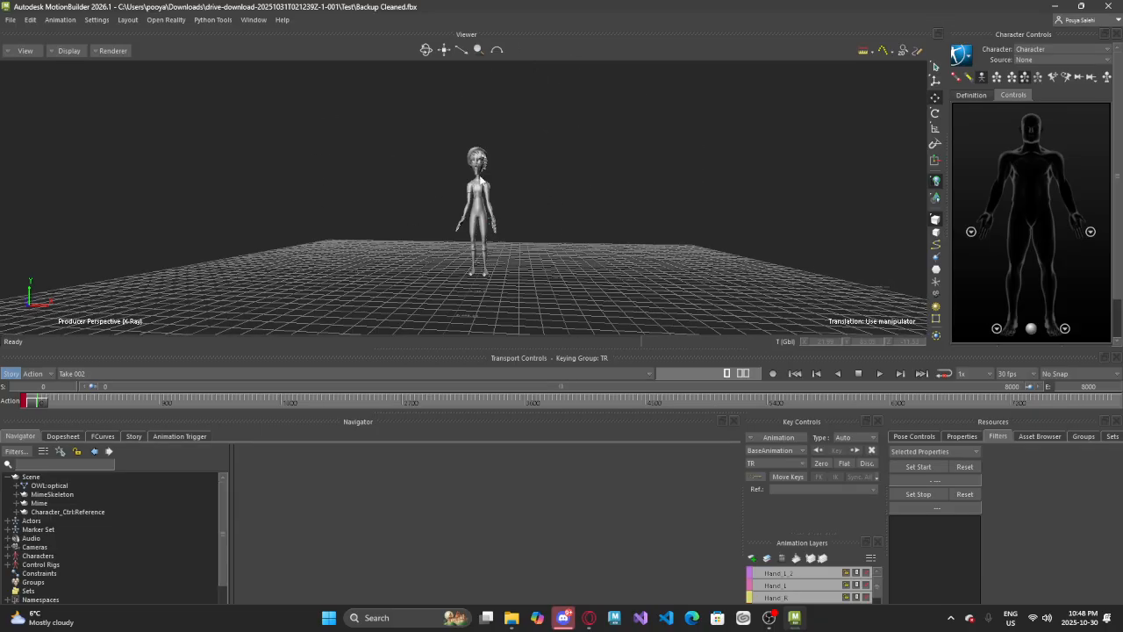
scroll(565, 275, "up", 4)
scroll(590, 235, "down", 1)
scroll(590, 234, "down", 4)
scroll(543, 210, "up", 6)
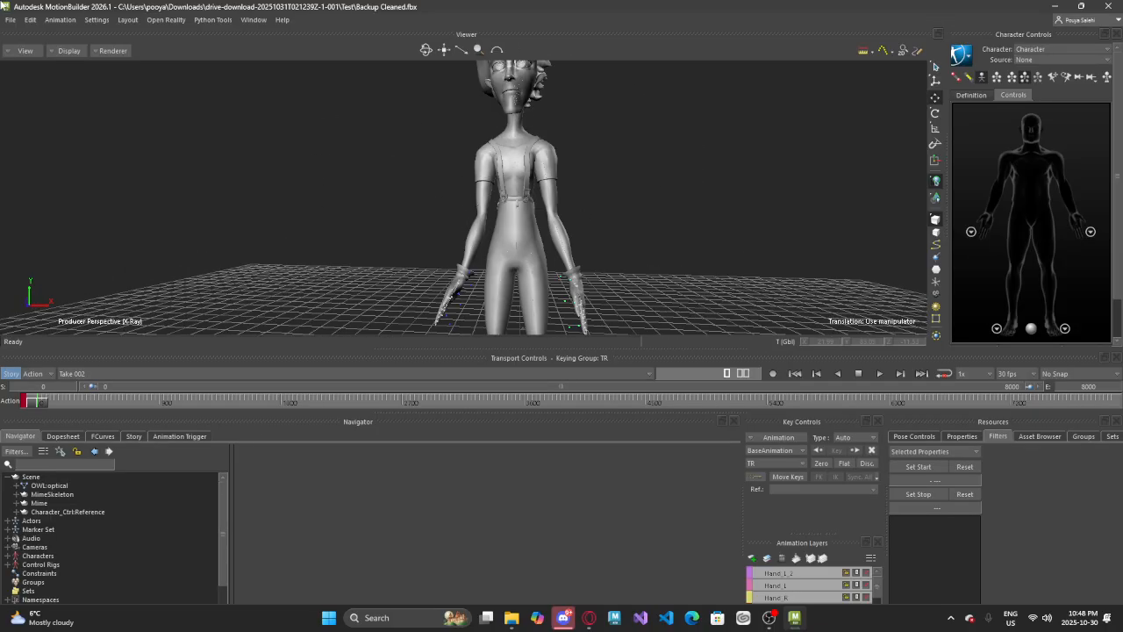
left_click(10, 20)
left_click(279, 167)
scroll(413, 242, "down", 3)
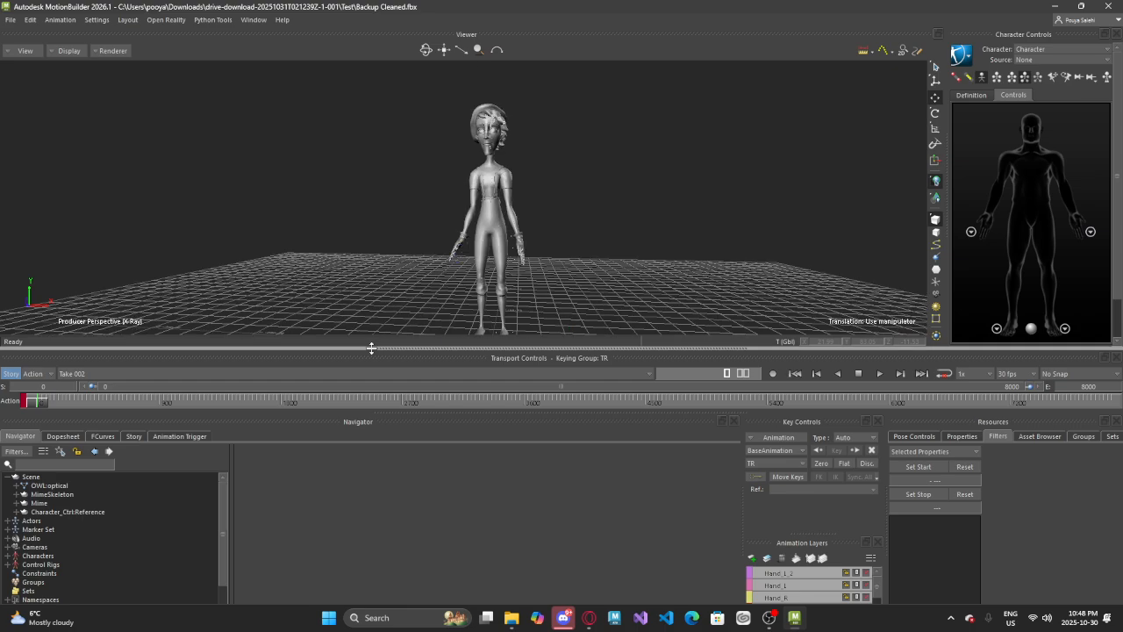
scroll(476, 214, "up", 4)
scroll(477, 214, "down", 2)
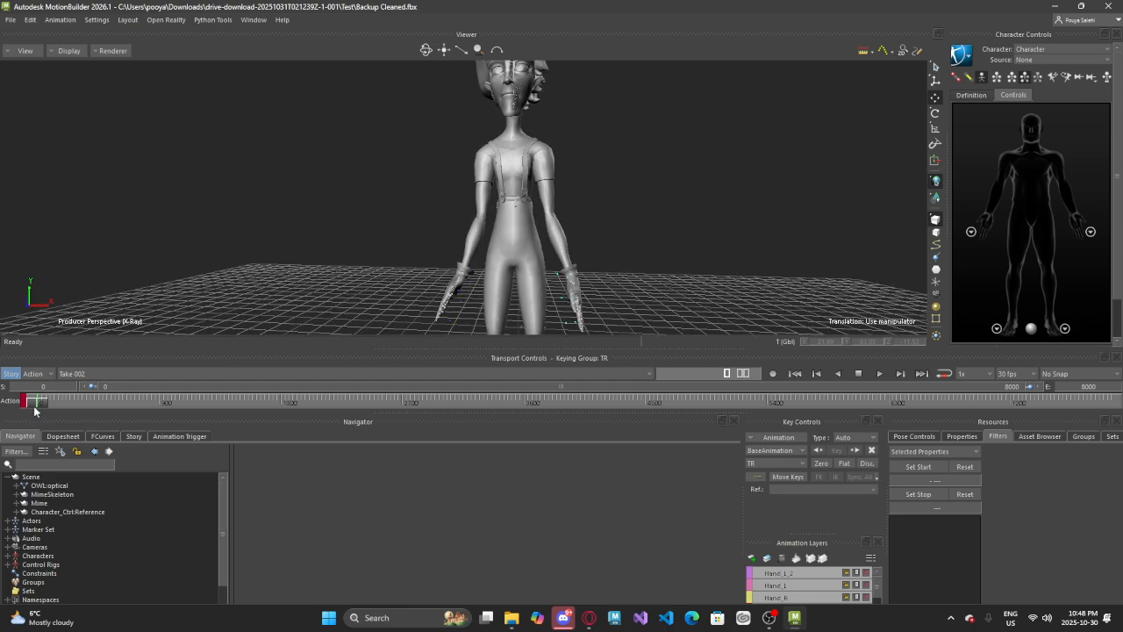
Save the baked scene as a new binary FBX named "Backup Cleaned - Baked" with embedded media and both takes exported
left_click_drag(36, 405, 1, 377)
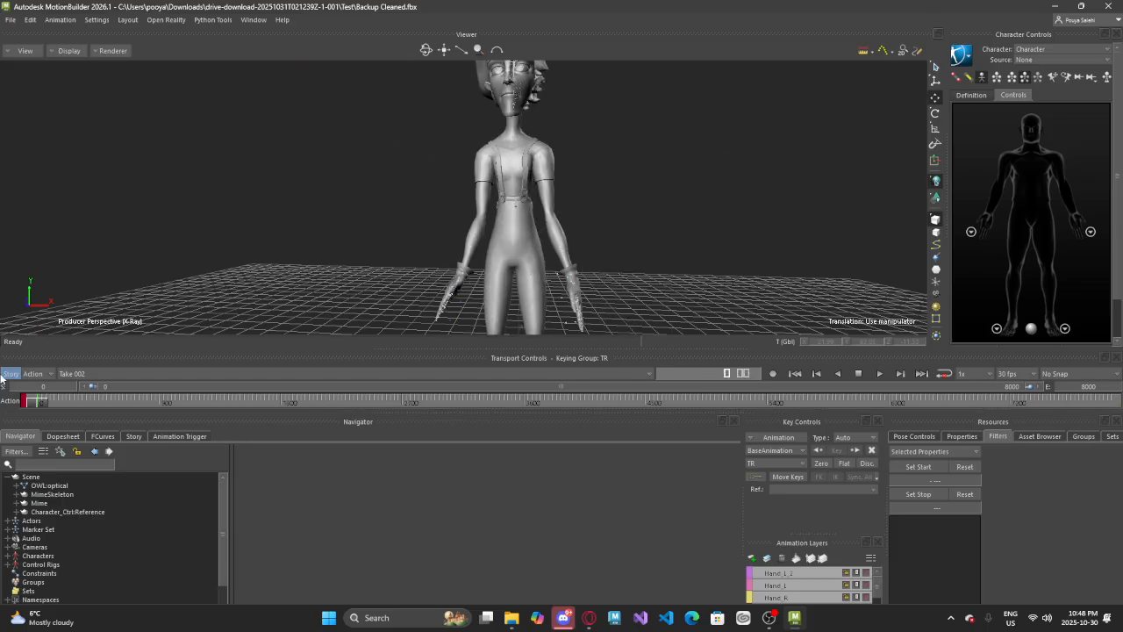
left_click(11, 19)
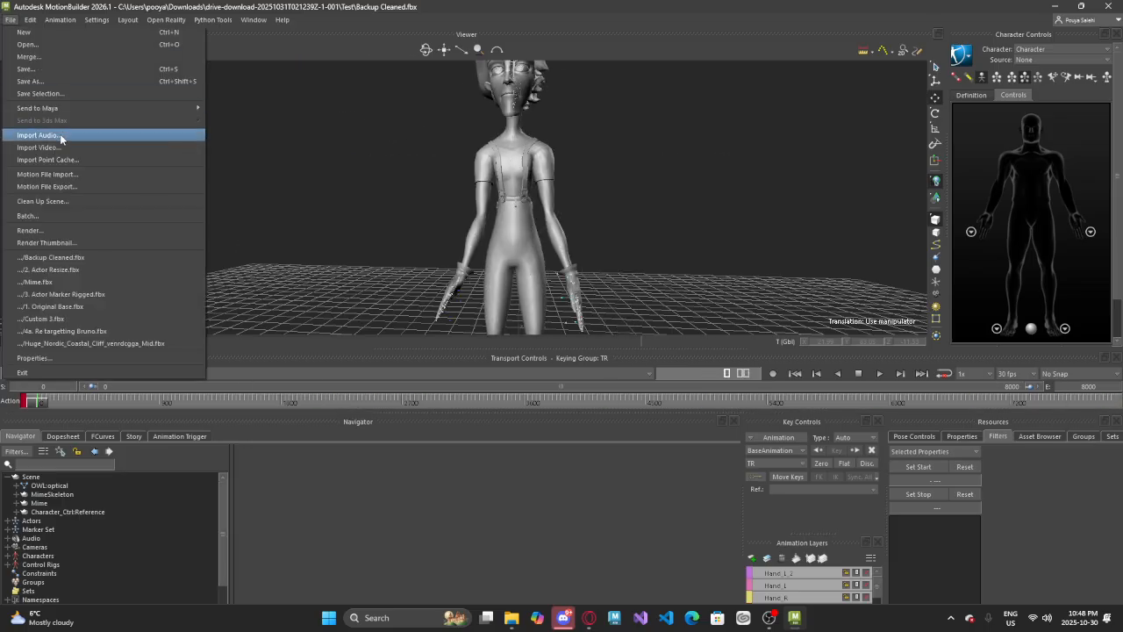
left_click(35, 78)
left_click(594, 421)
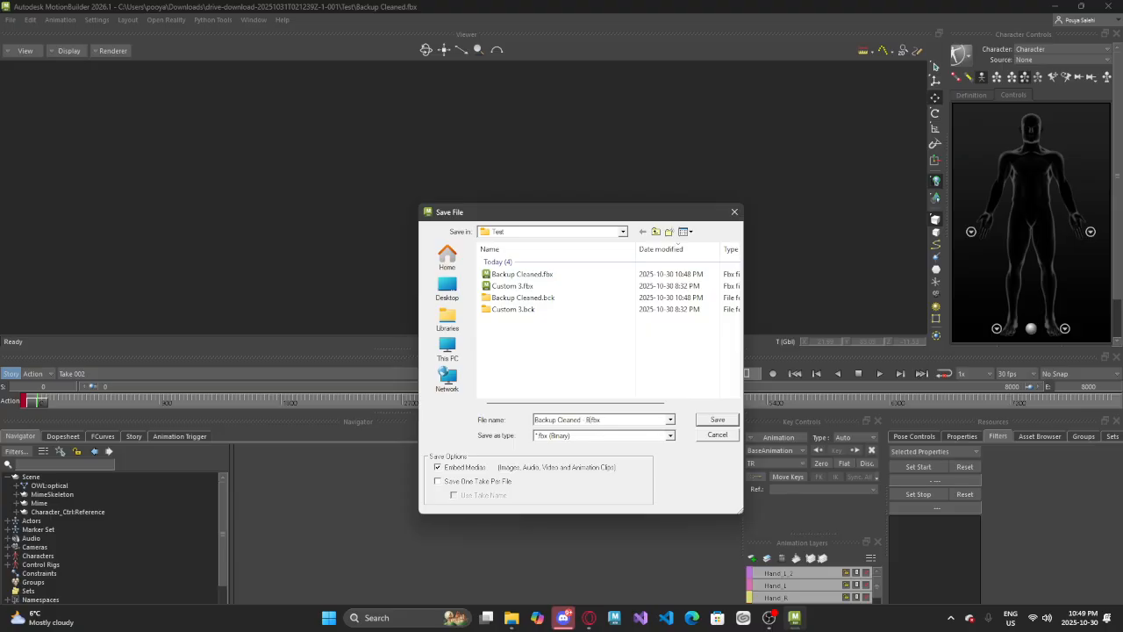
left_click(717, 421)
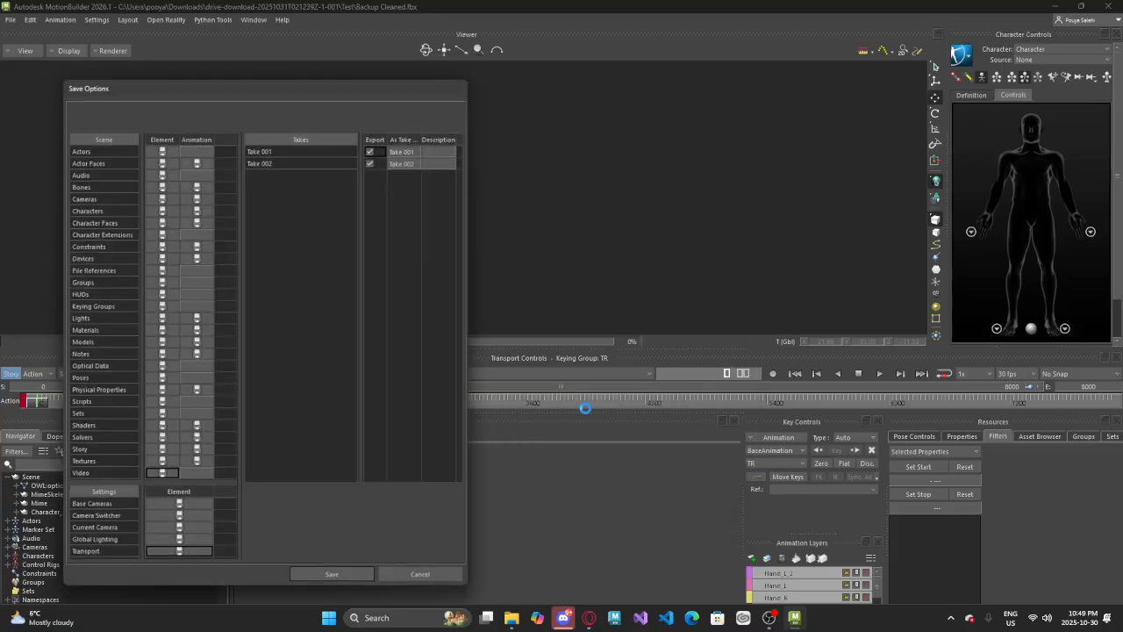
left_click(367, 583)
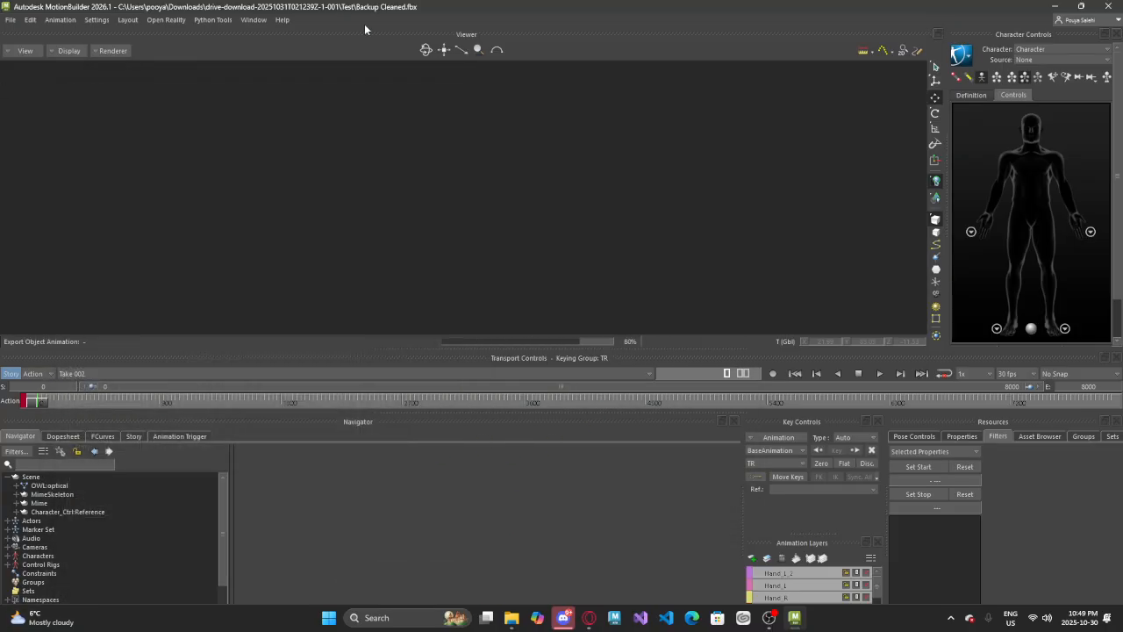
right_click_drag(466, 194, 532, 182, "alt")
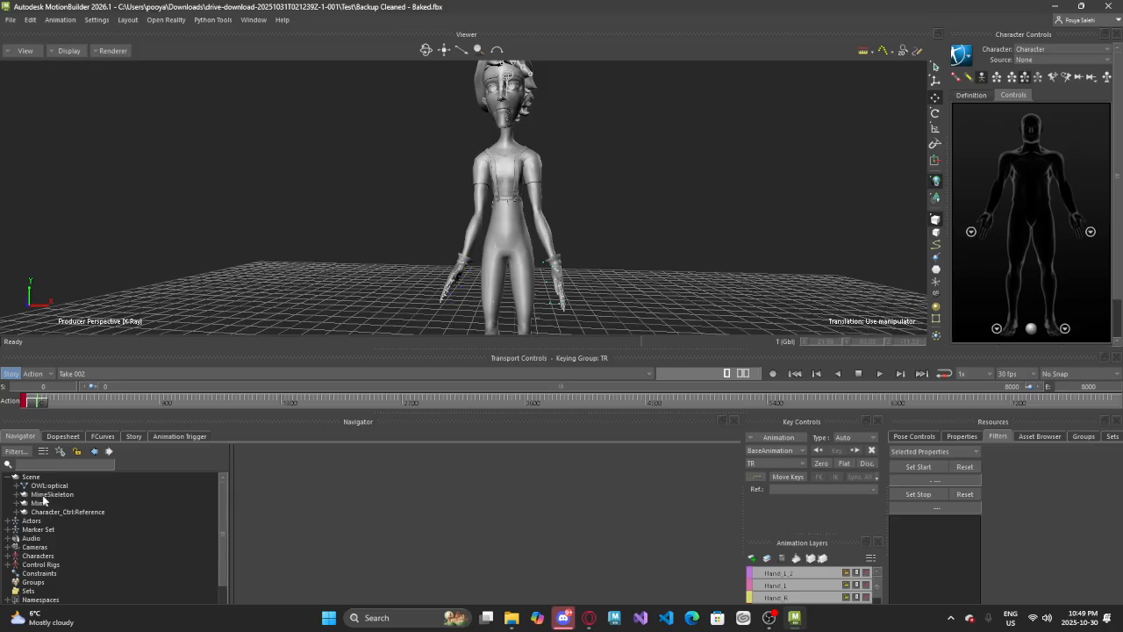
left_click(513, 176)
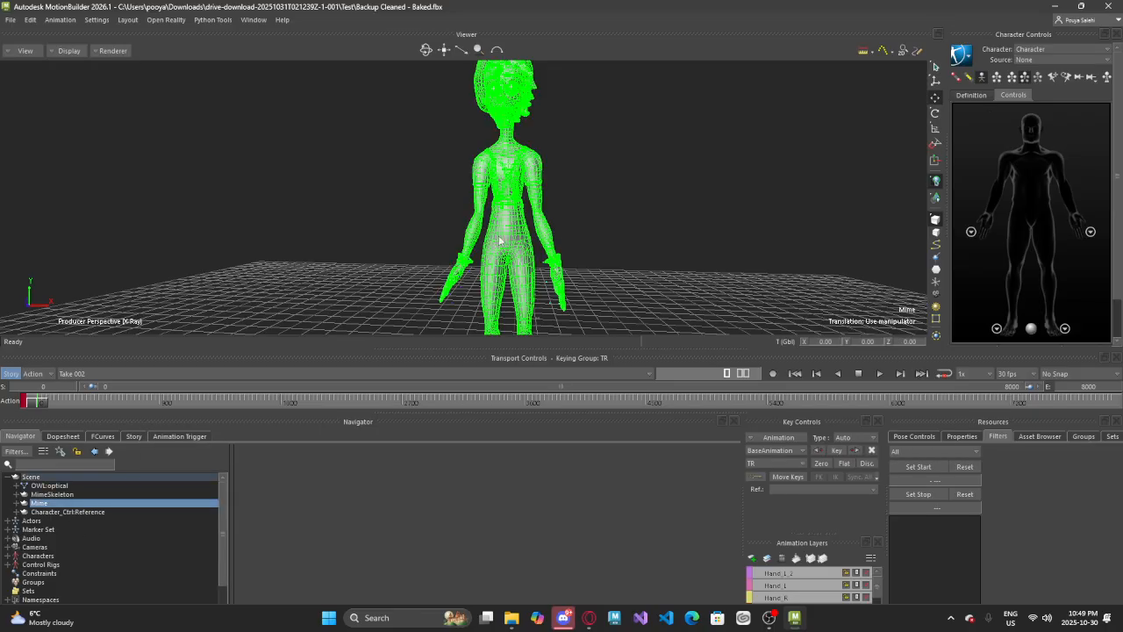
left_click(720, 155)
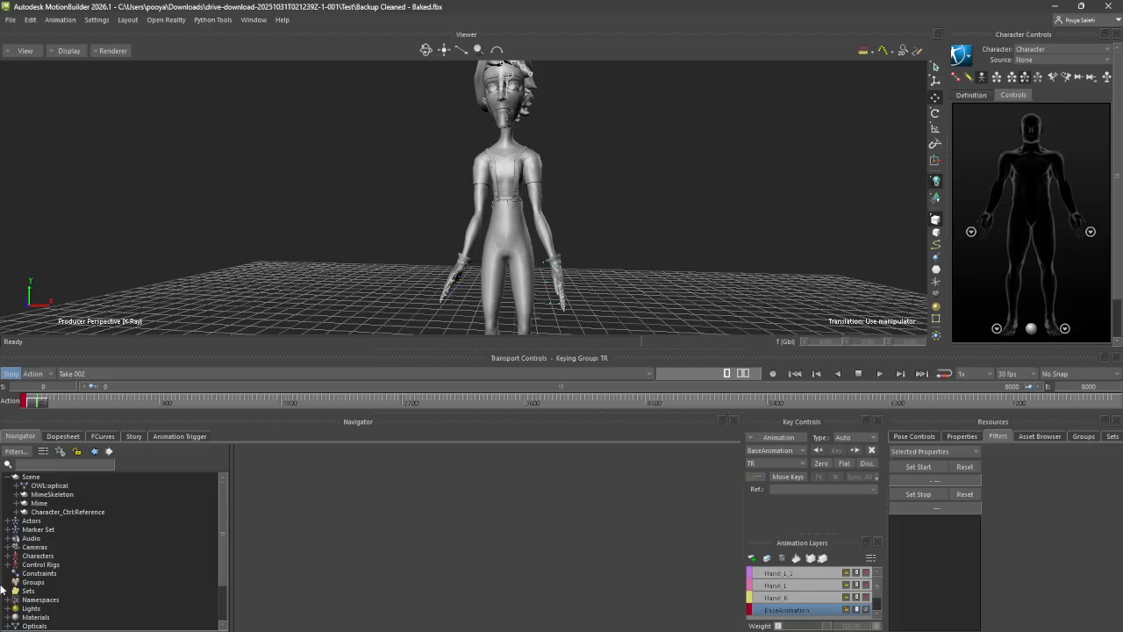
Delete OWL:optical and the Actors, Marker Set, Characters, Control Rigs and Opticals entries with their branches, accepting the constraint deletion for all
left_click(53, 485)
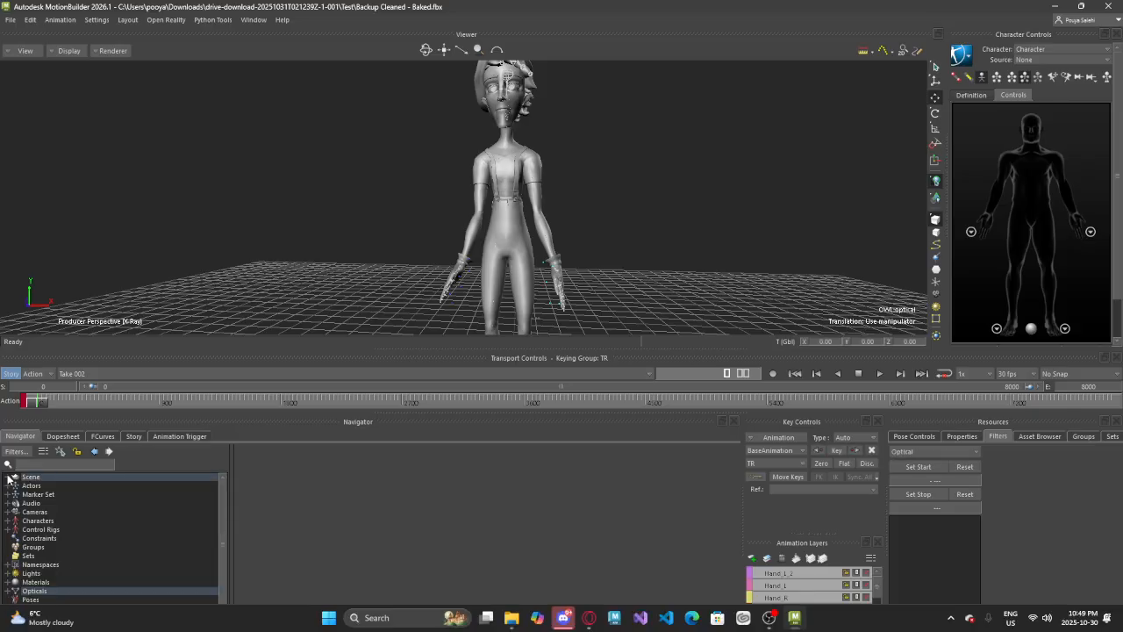
key("super")
key("super")
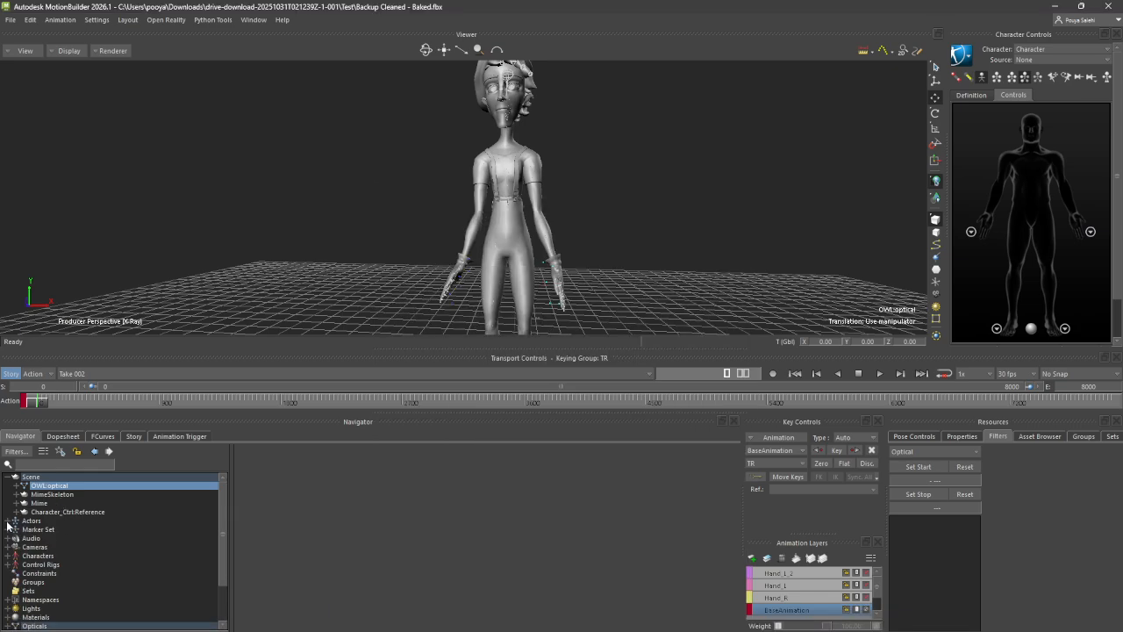
left_click(40, 521)
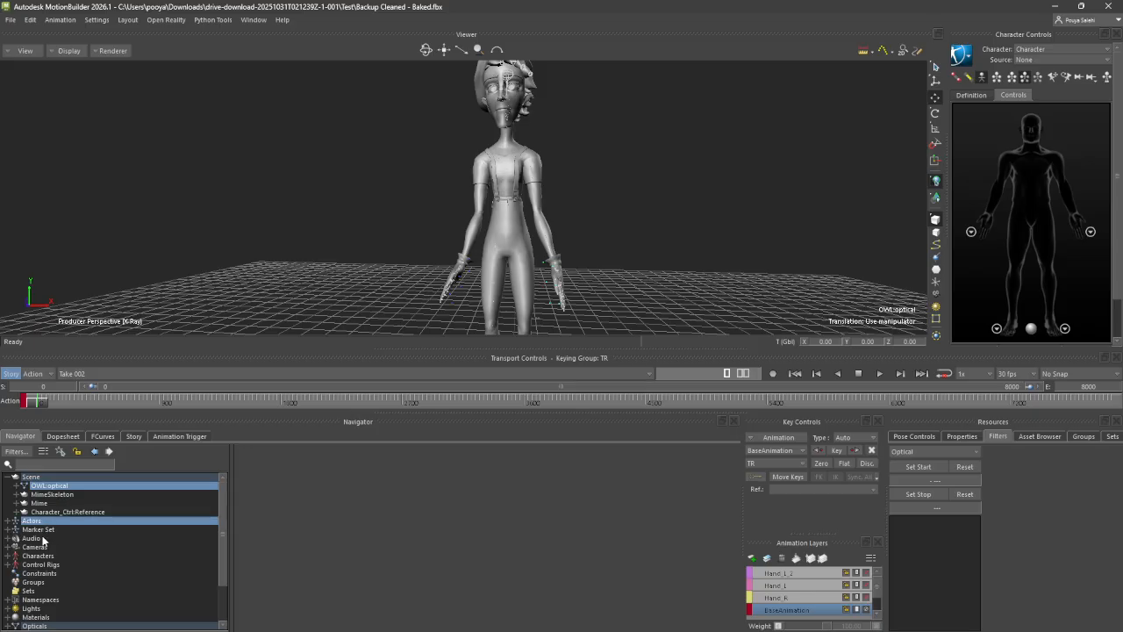
left_click(41, 530, "ctrl")
left_click(37, 556, "ctrl")
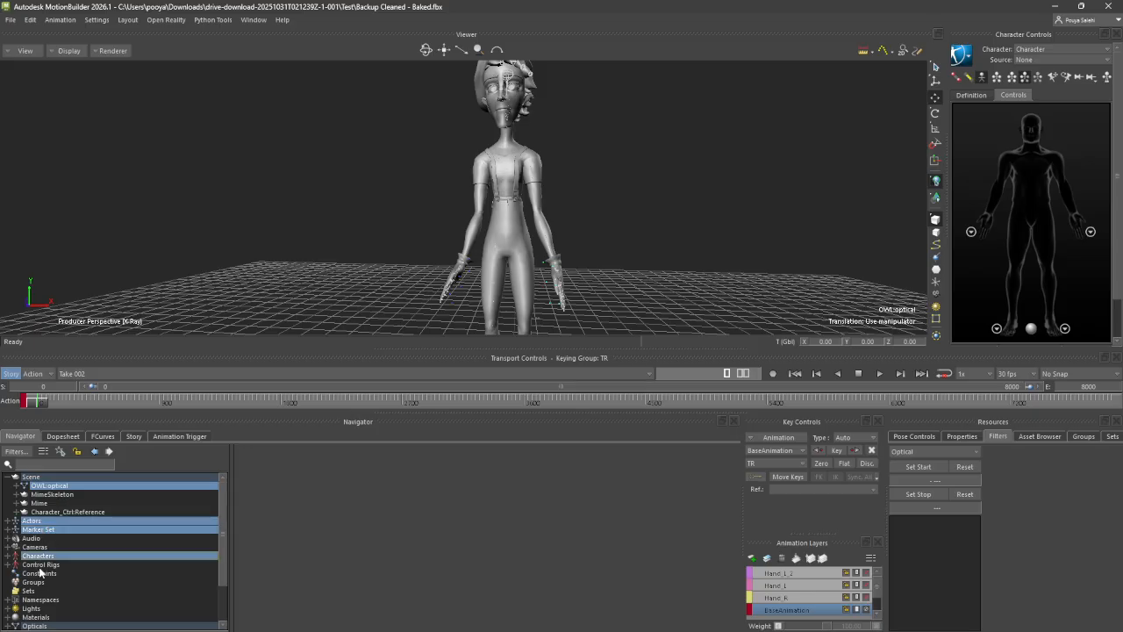
left_click(40, 565, "ctrl")
scroll(38, 597, "down", 2)
left_click(35, 573, "ctrl")
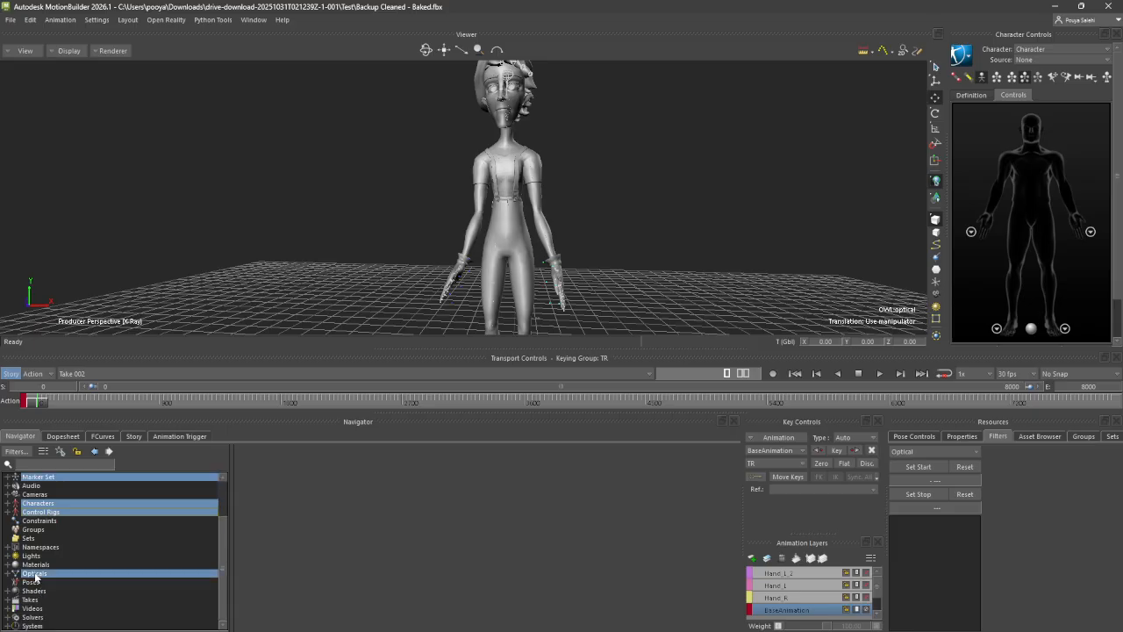
scroll(39, 580, "up", 2)
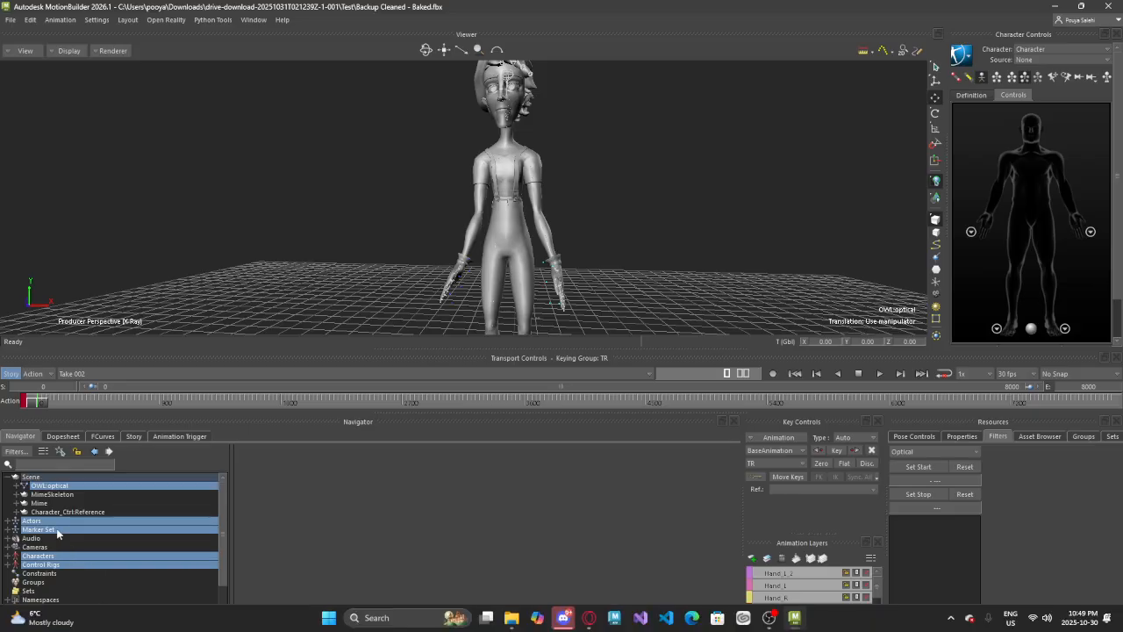
scroll(58, 529, "down", 2)
right_click(54, 525)
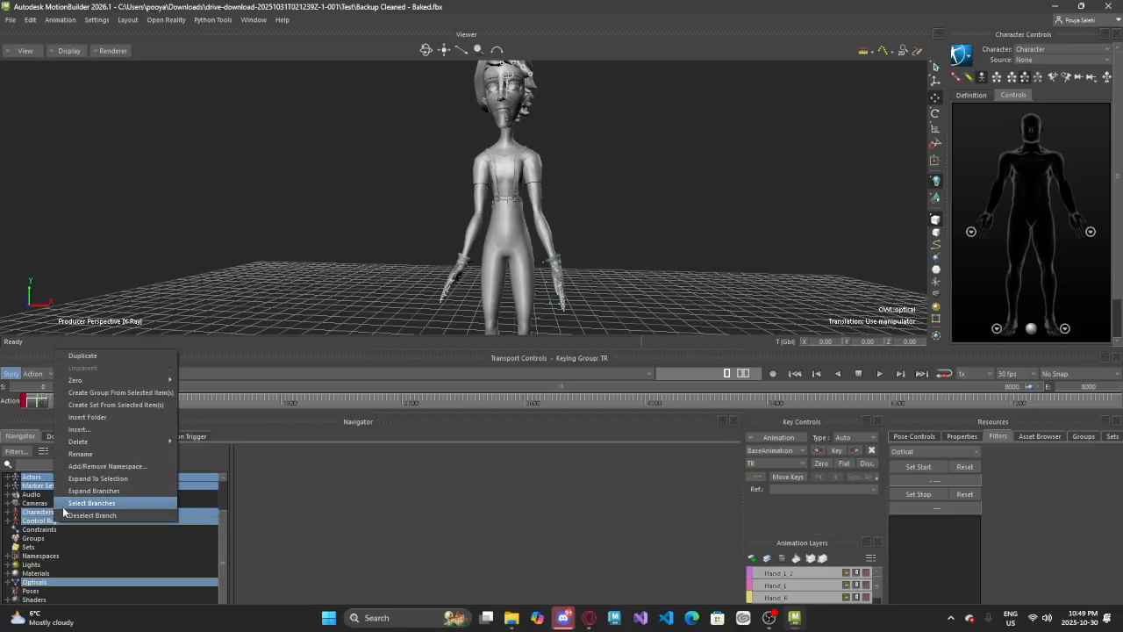
left_click(90, 504)
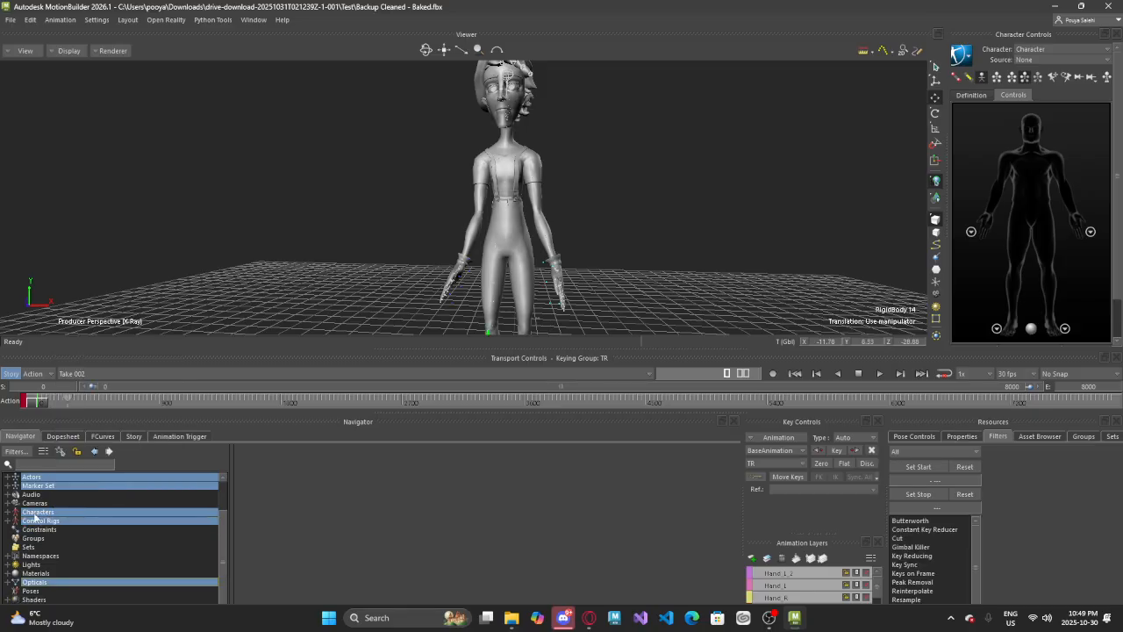
right_click(35, 514)
mouse_move(106, 420)
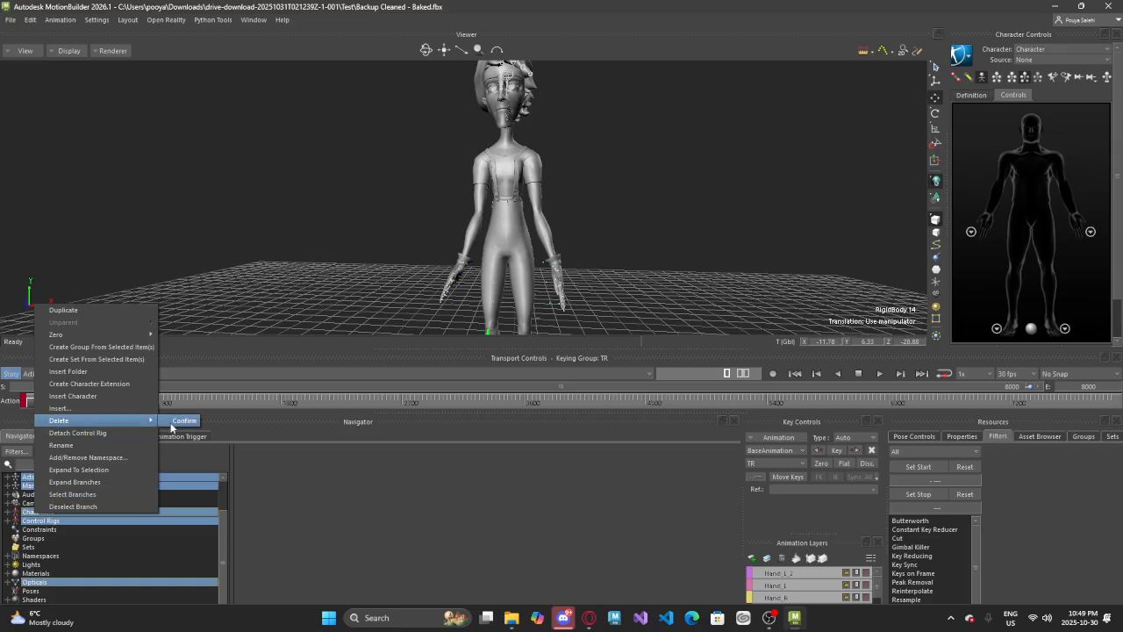
left_click(175, 422)
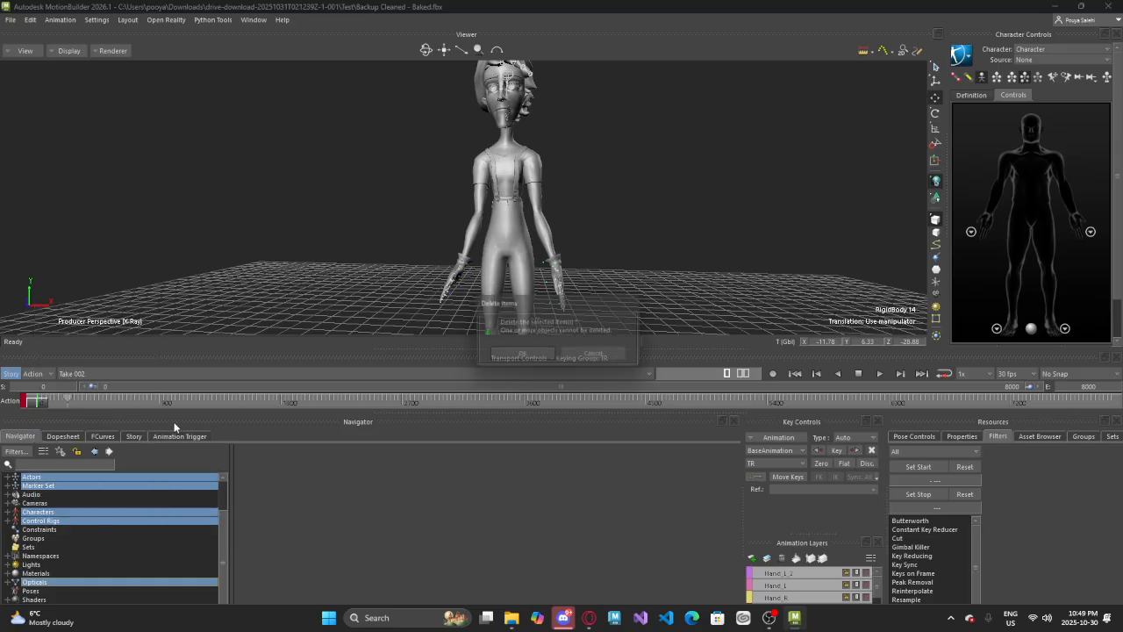
left_click(507, 358)
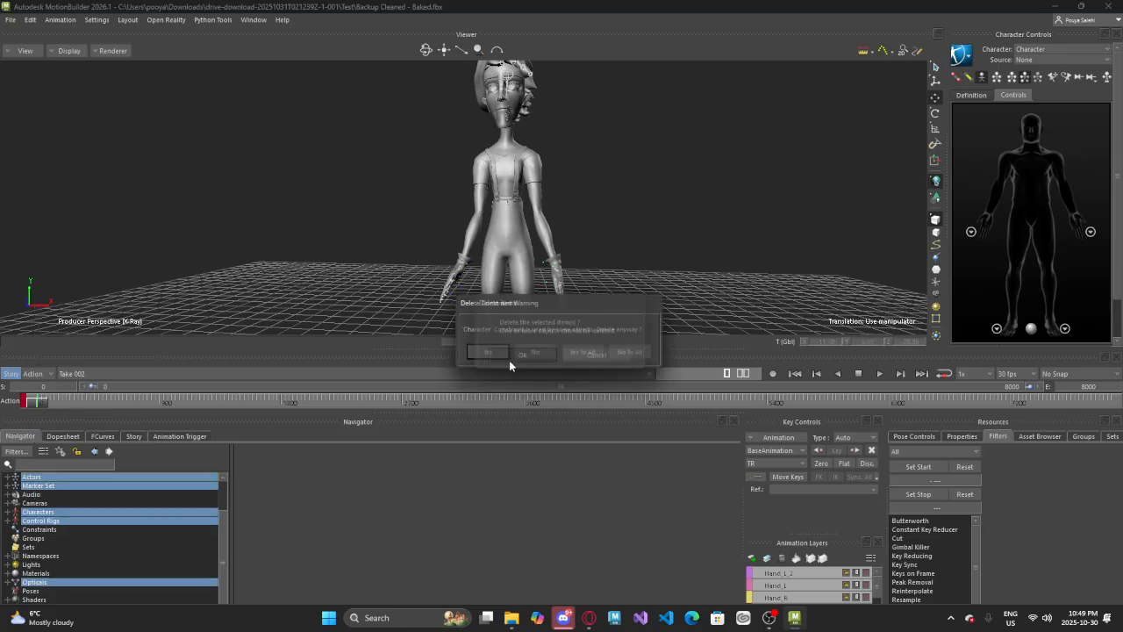
left_click(587, 357)
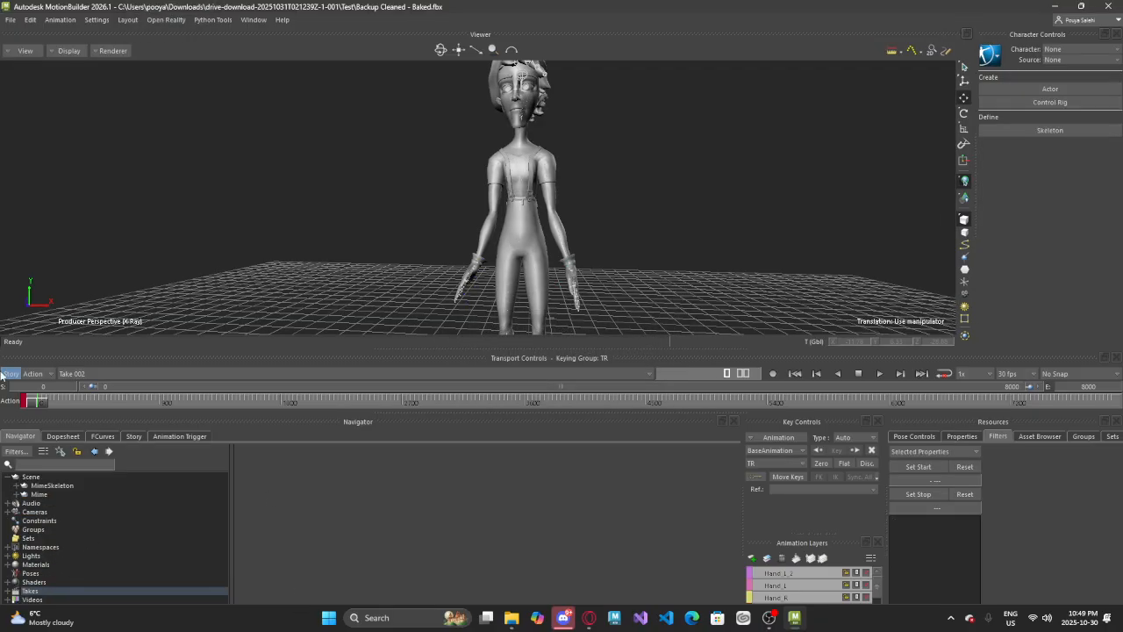
left_click_drag(46, 402, 9, 170)
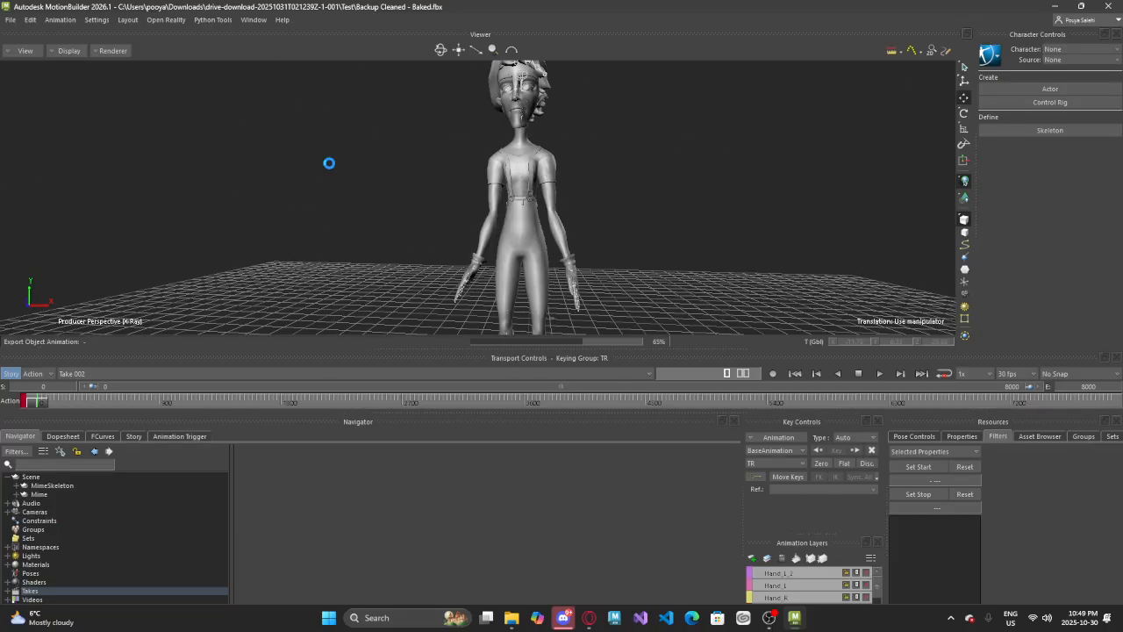
left_click(10, 19)
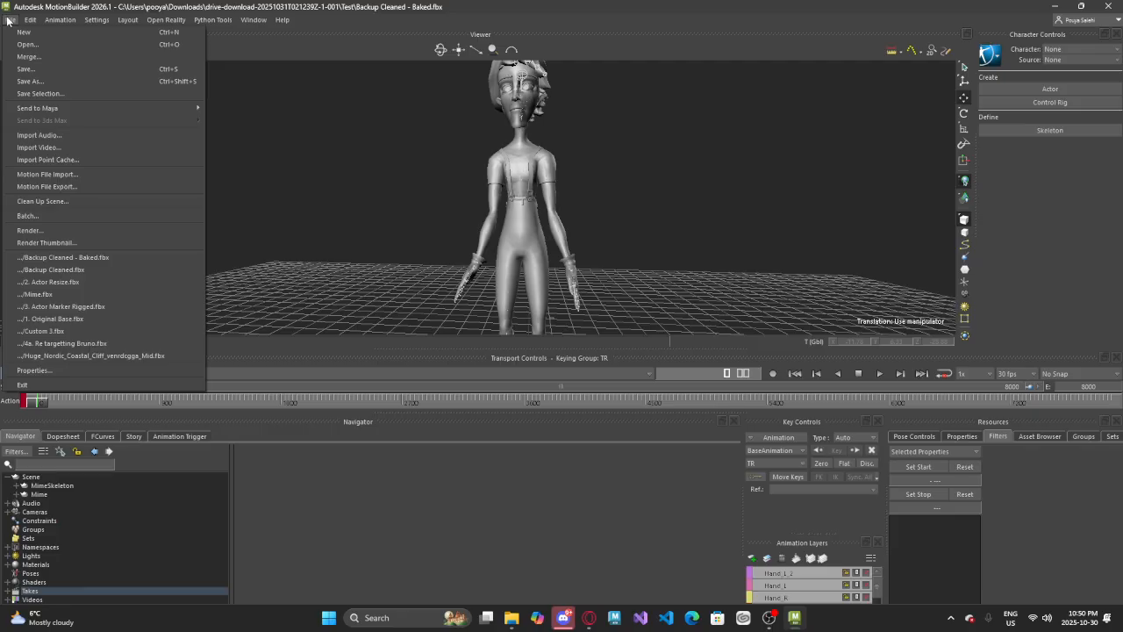
left_click(8, 20)
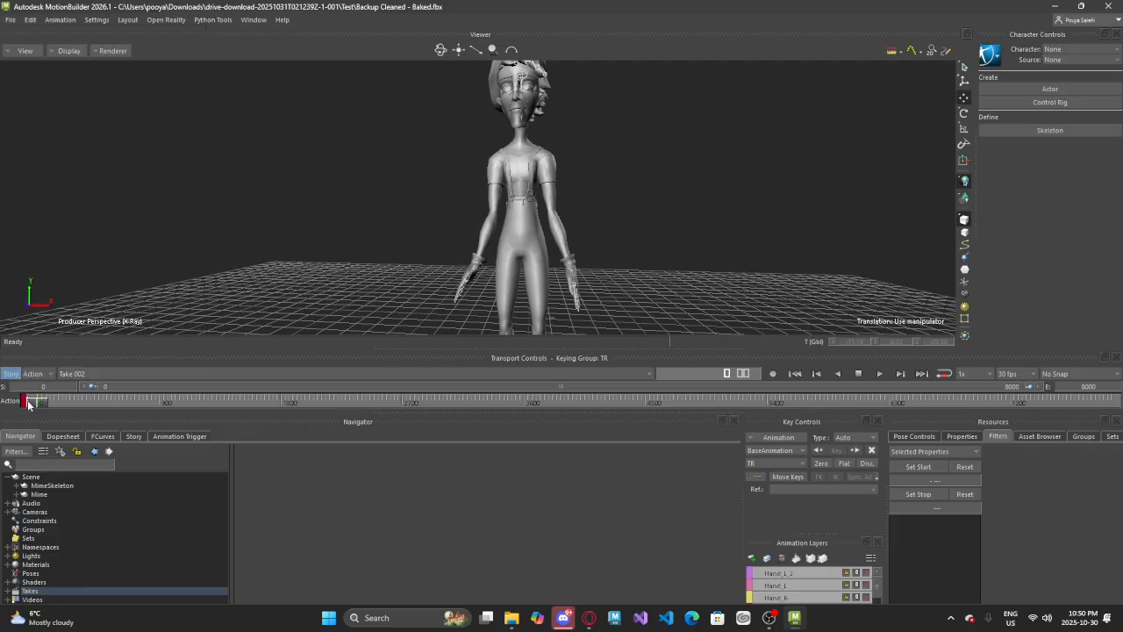
left_click_drag(36, 402, 1, 408)
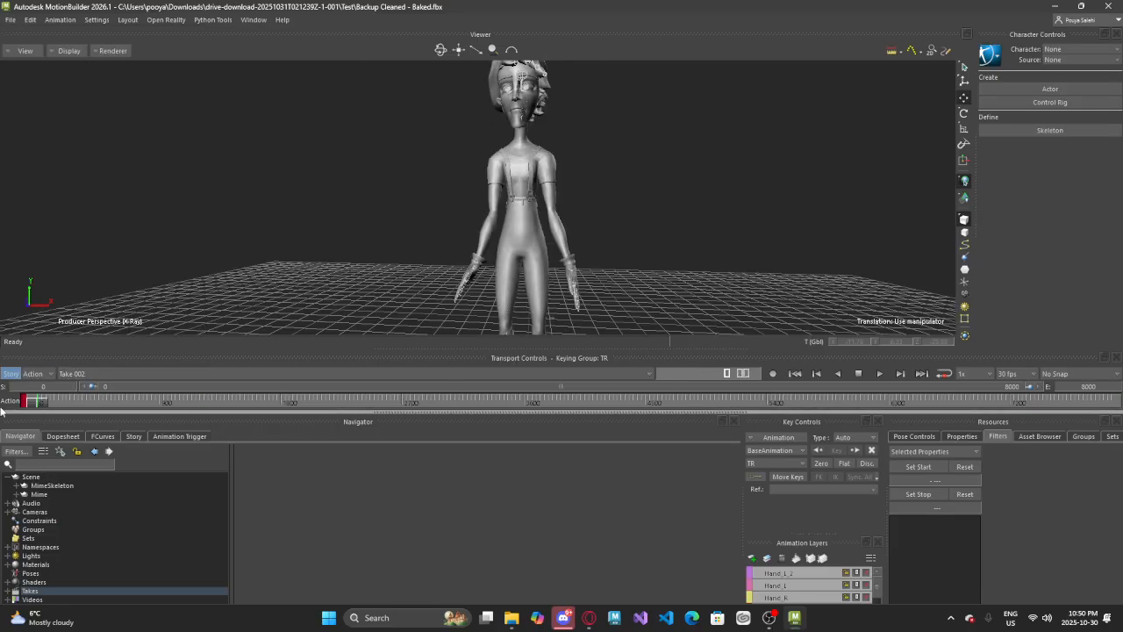
left_click(10, 19)
left_click(29, 82)
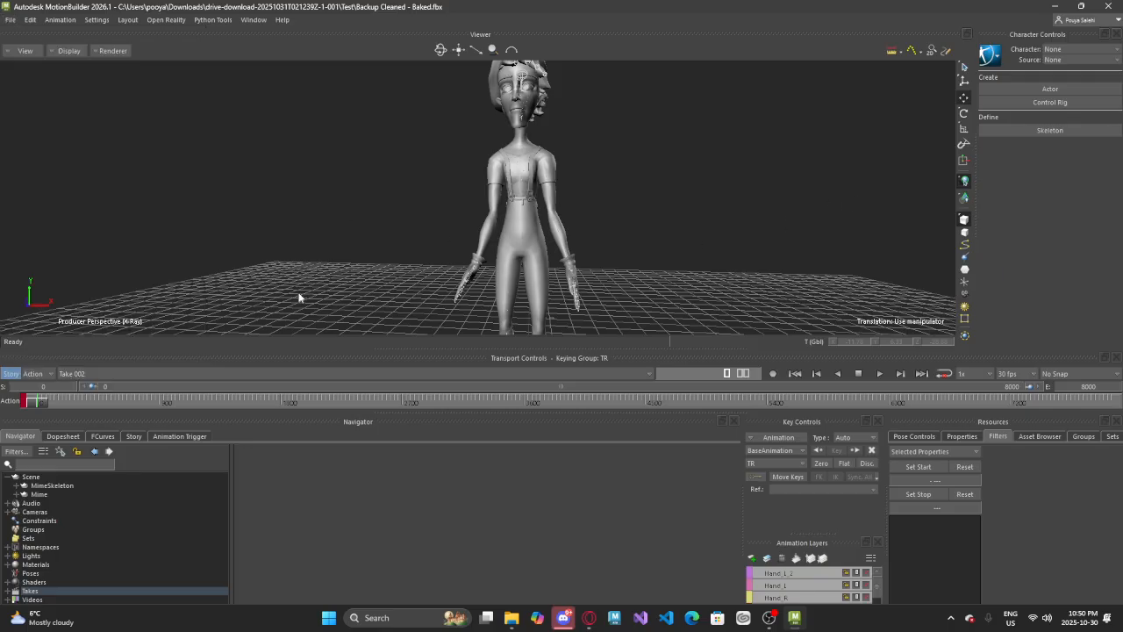
Switch between Take 001 and Take 002 to compare their opening poses, leaving Take 001 active
left_click(119, 376)
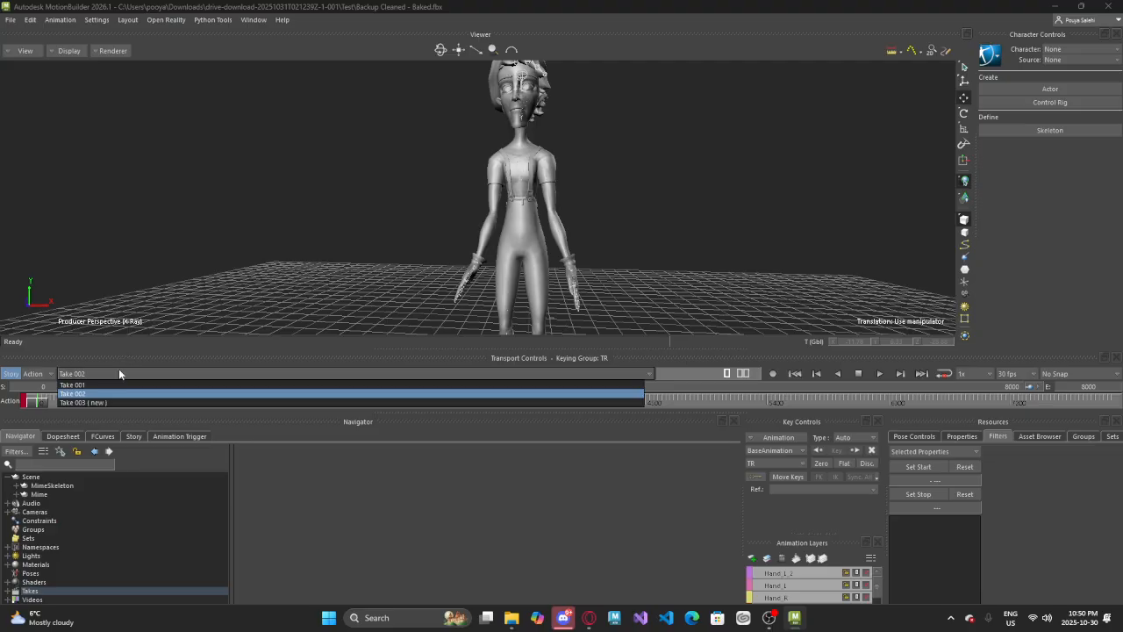
left_click(118, 370)
left_click(94, 375)
left_click(109, 386)
left_click(74, 376)
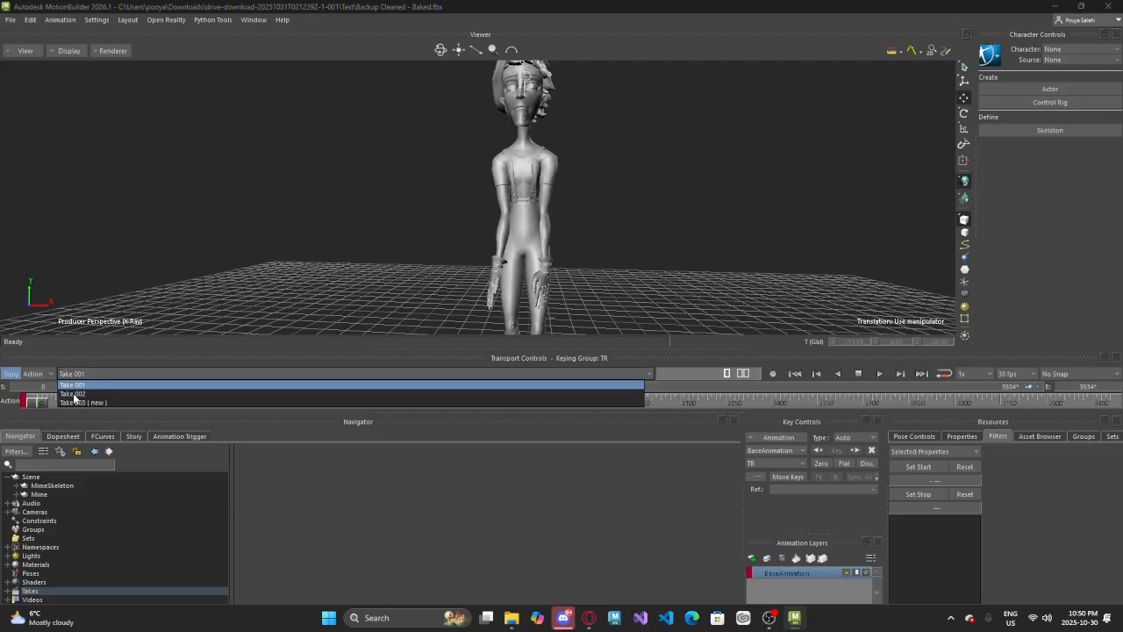
left_click(74, 394)
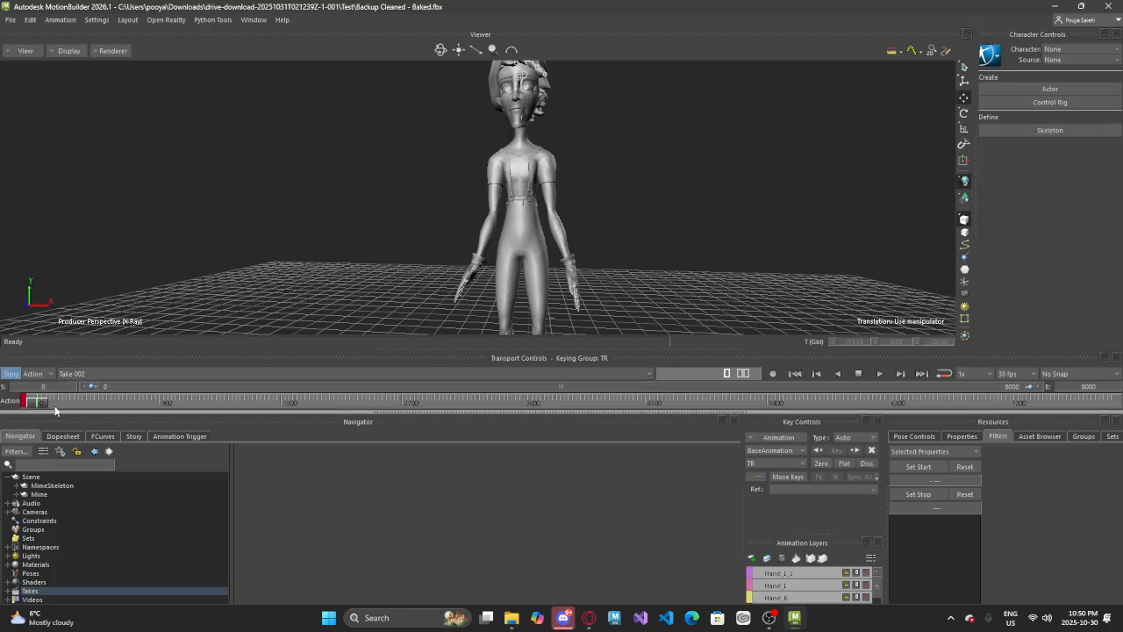
left_click(74, 374)
left_click(75, 386)
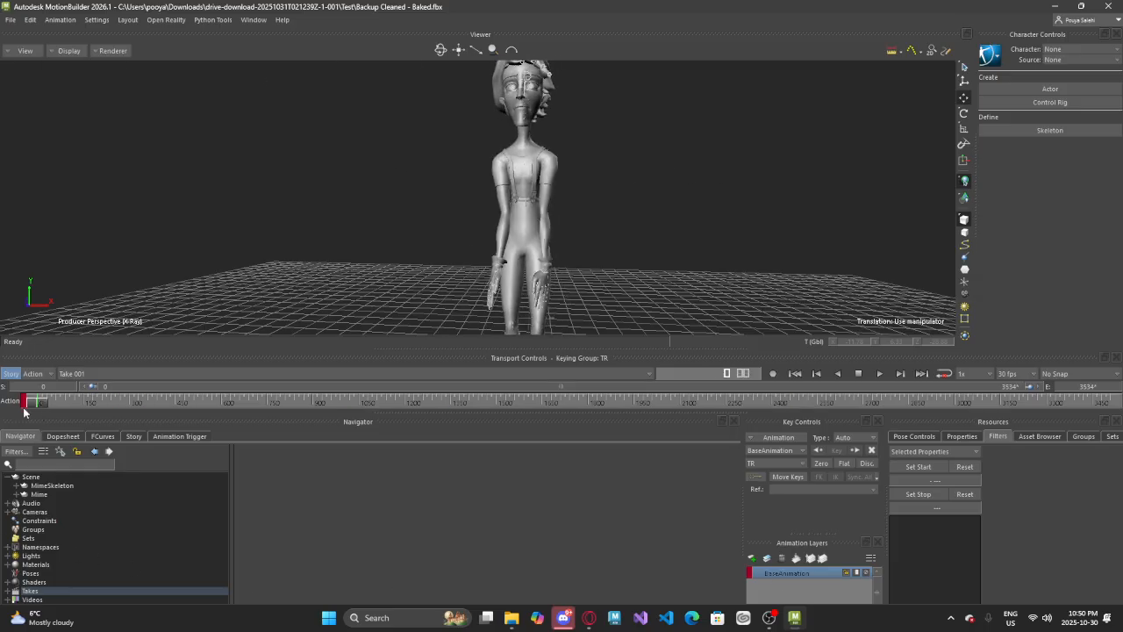
left_click_drag(31, 407, 5, 372)
left_click(13, 22)
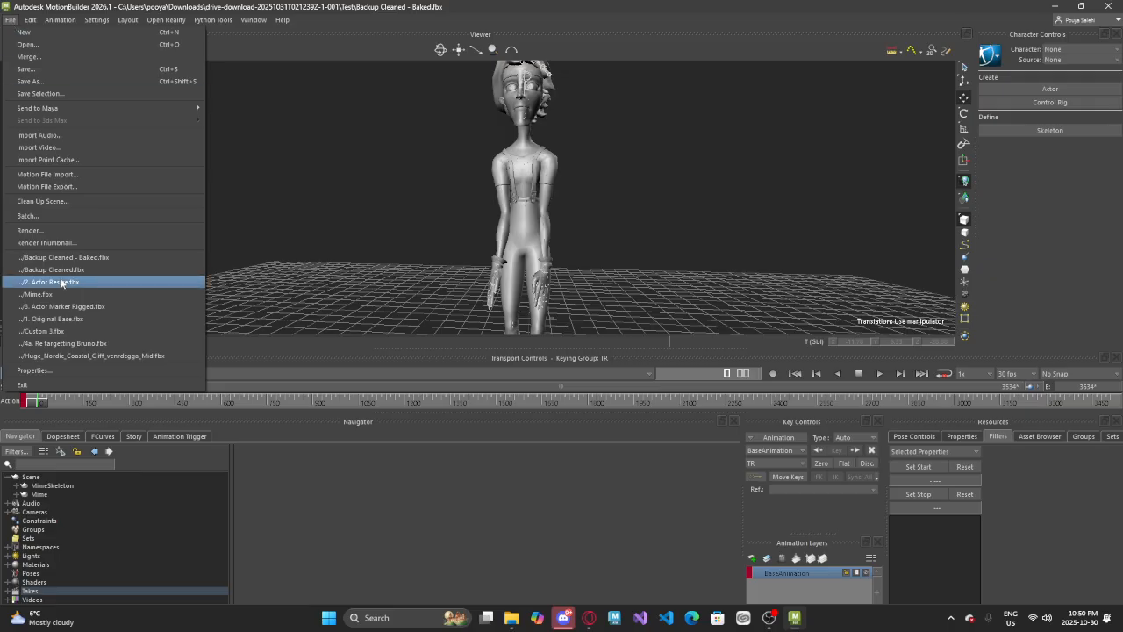
left_click(276, 195)
left_click(13, 18)
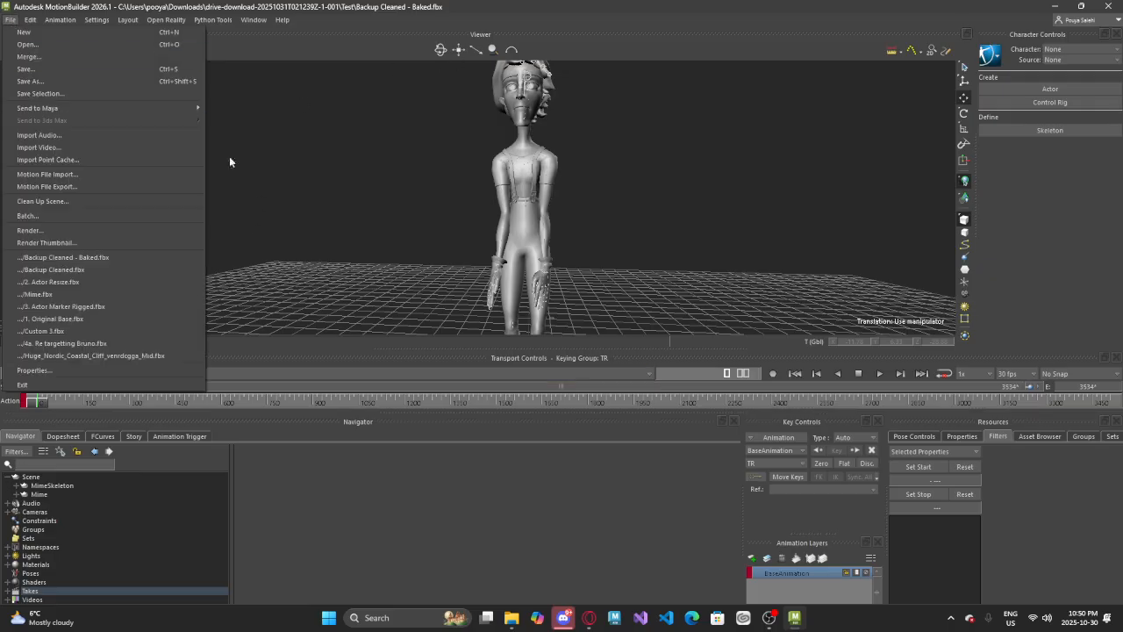
left_click(229, 157)
left_click(10, 20)
left_click(310, 240)
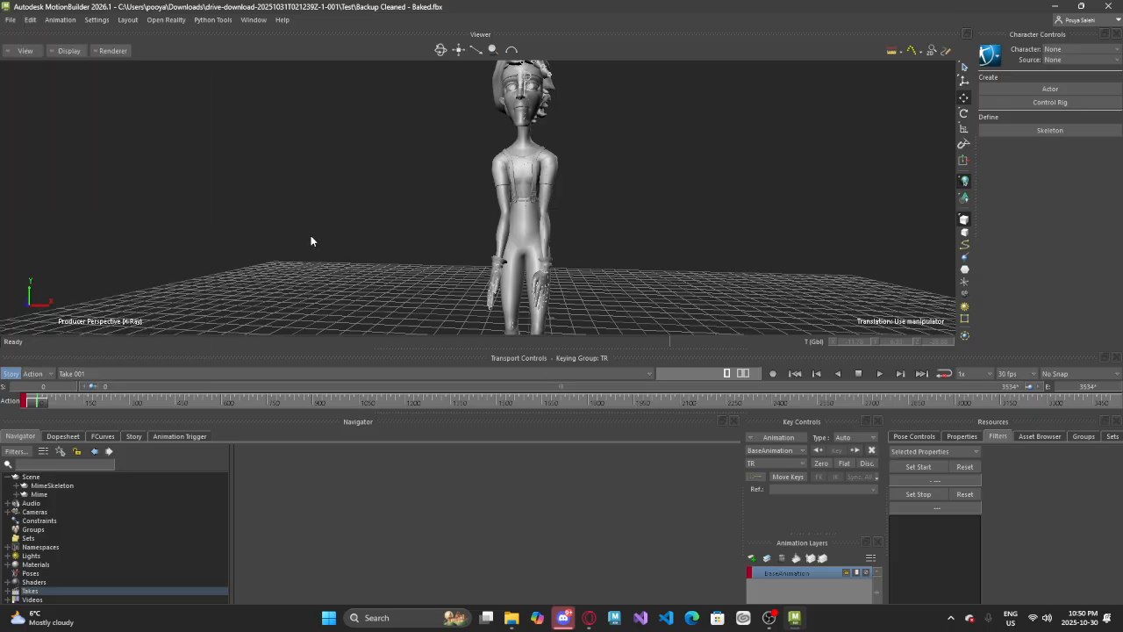
left_click(11, 19)
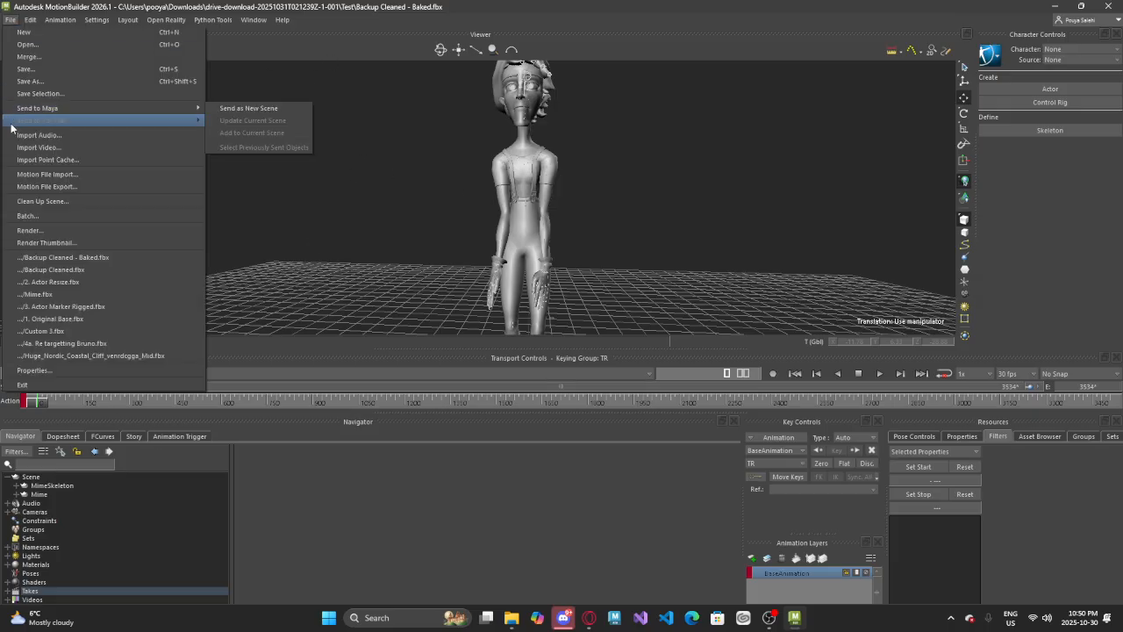
Start saving the scene under the file name "Backup Cleaned - Export.fbx", with one take saved per file
left_click(30, 80)
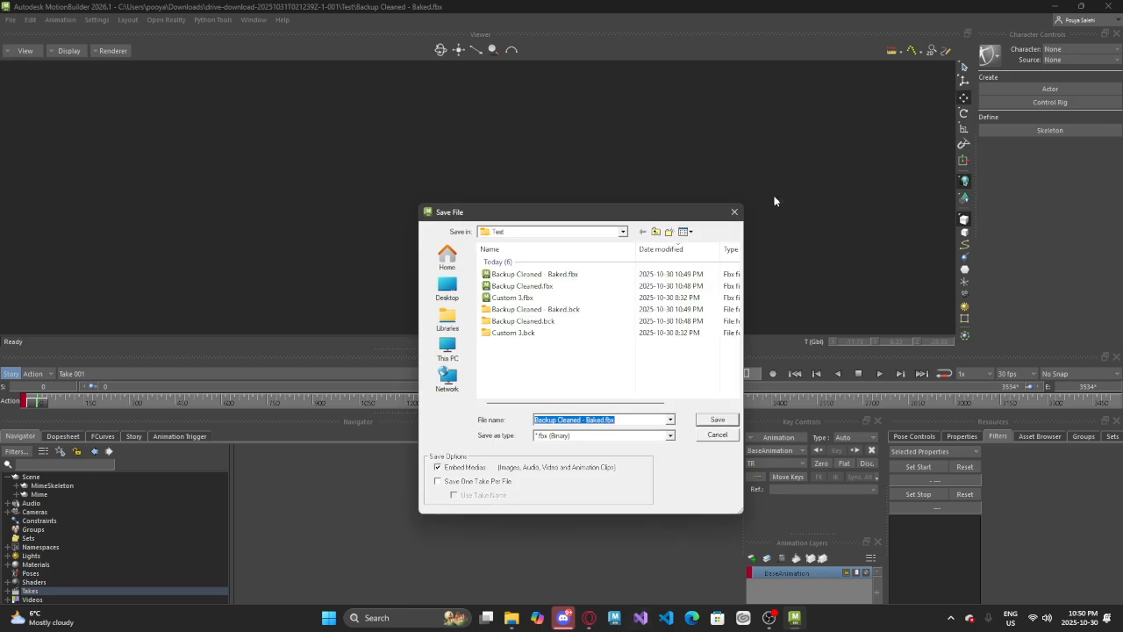
left_click(463, 481)
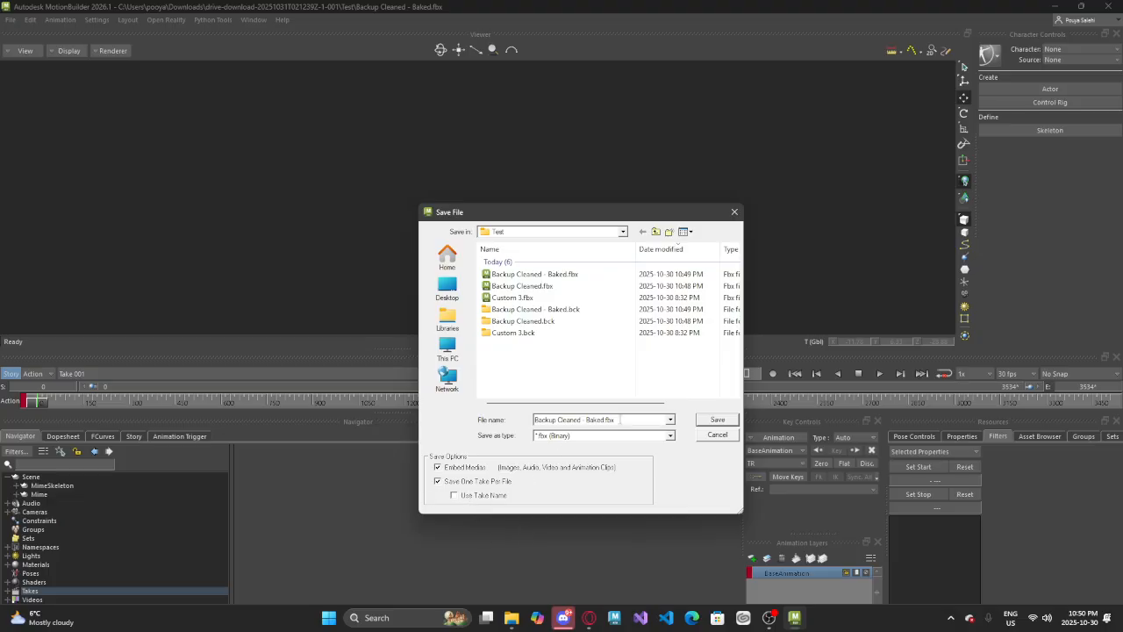
left_click(623, 421)
double_click(593, 420)
type("Export")
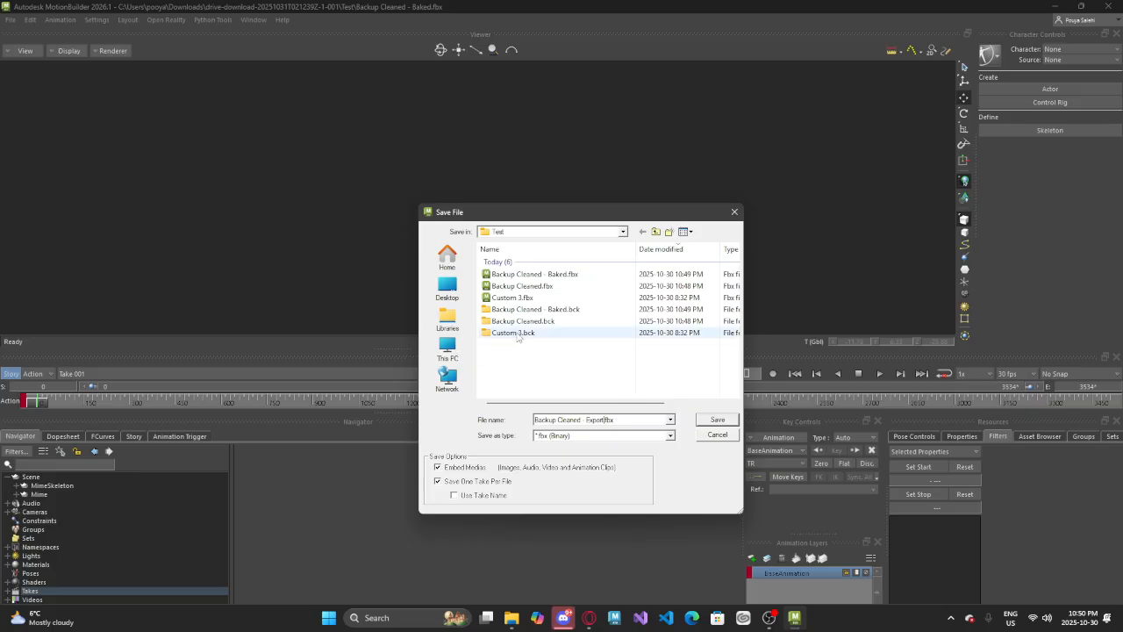
Create a folder named "Export" inside the Test folder and use it as the save location
right_click(526, 373)
mouse_move(554, 561)
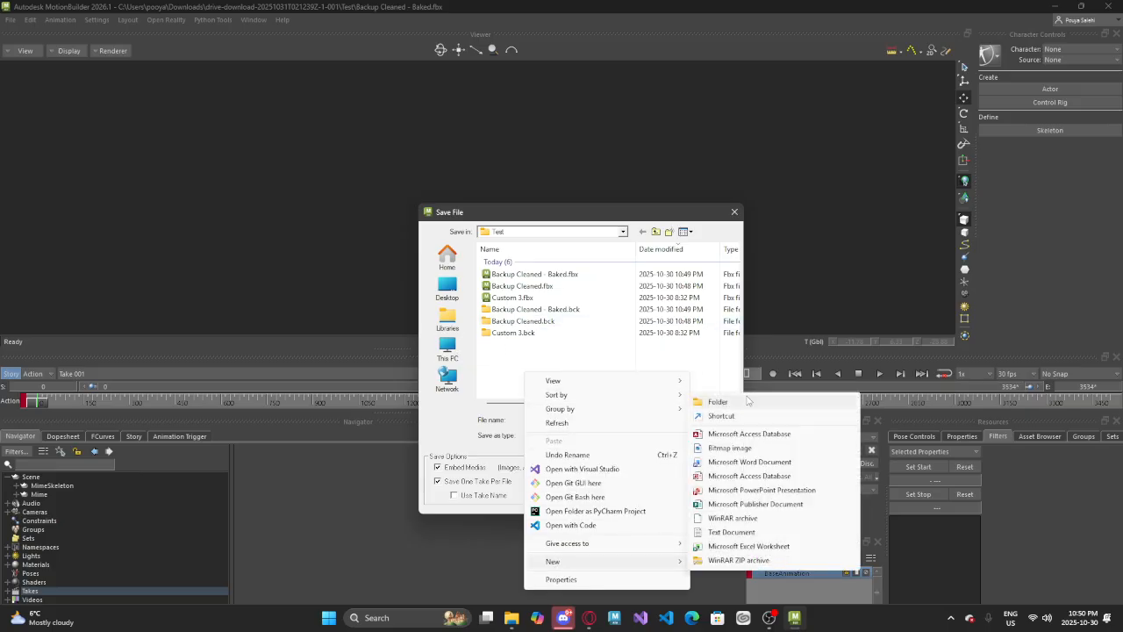
left_click(706, 394)
type("Export")
key("Return")
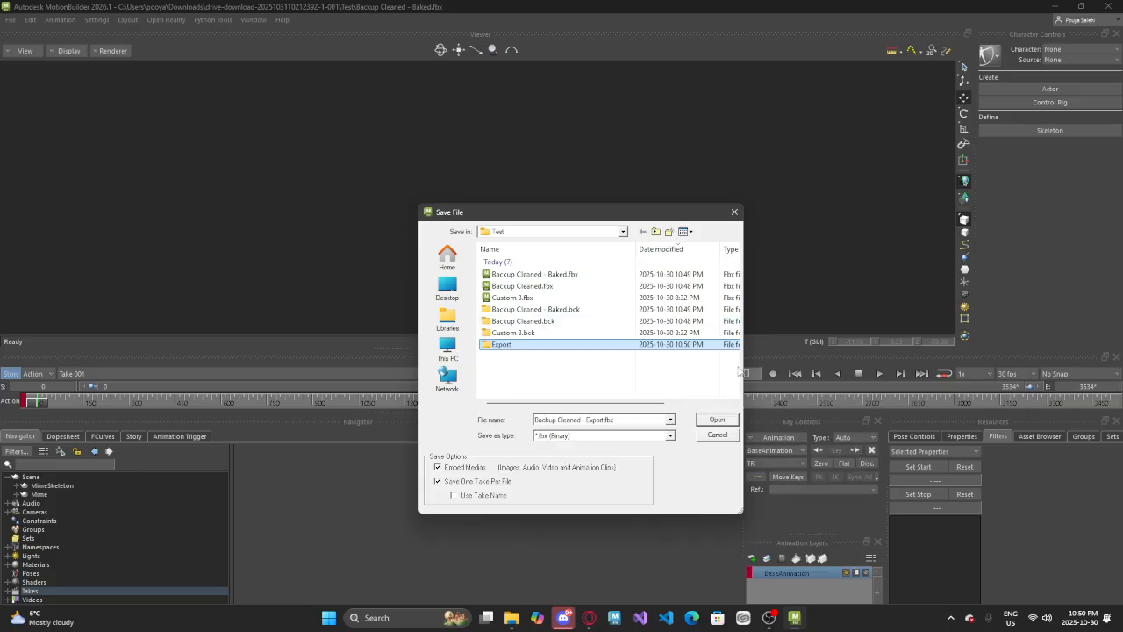
key("Return")
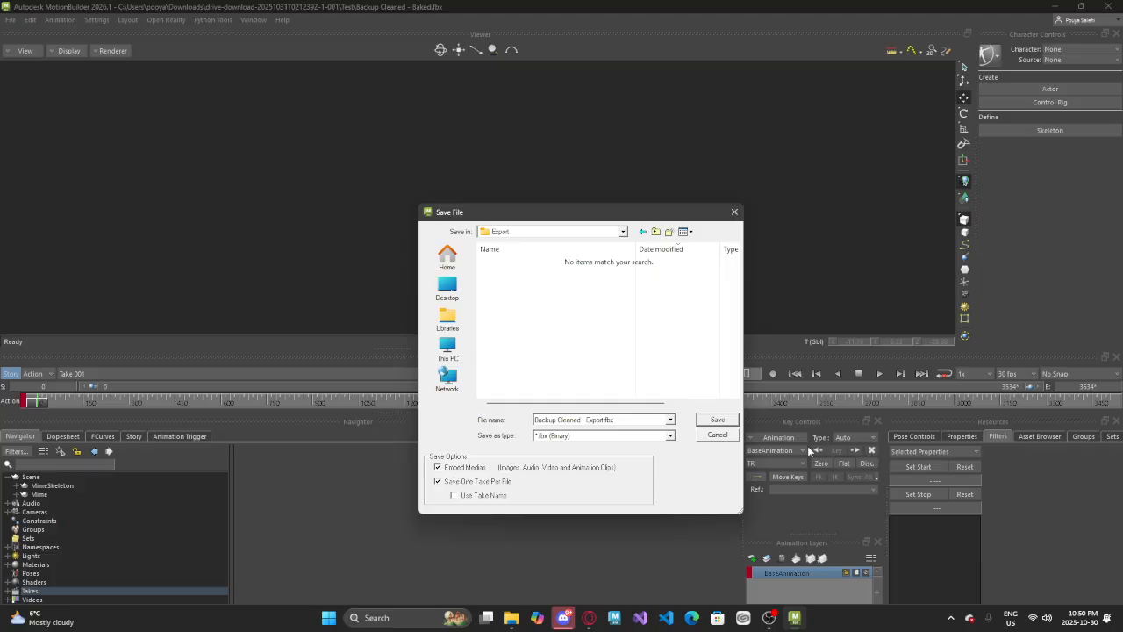
left_click(699, 426)
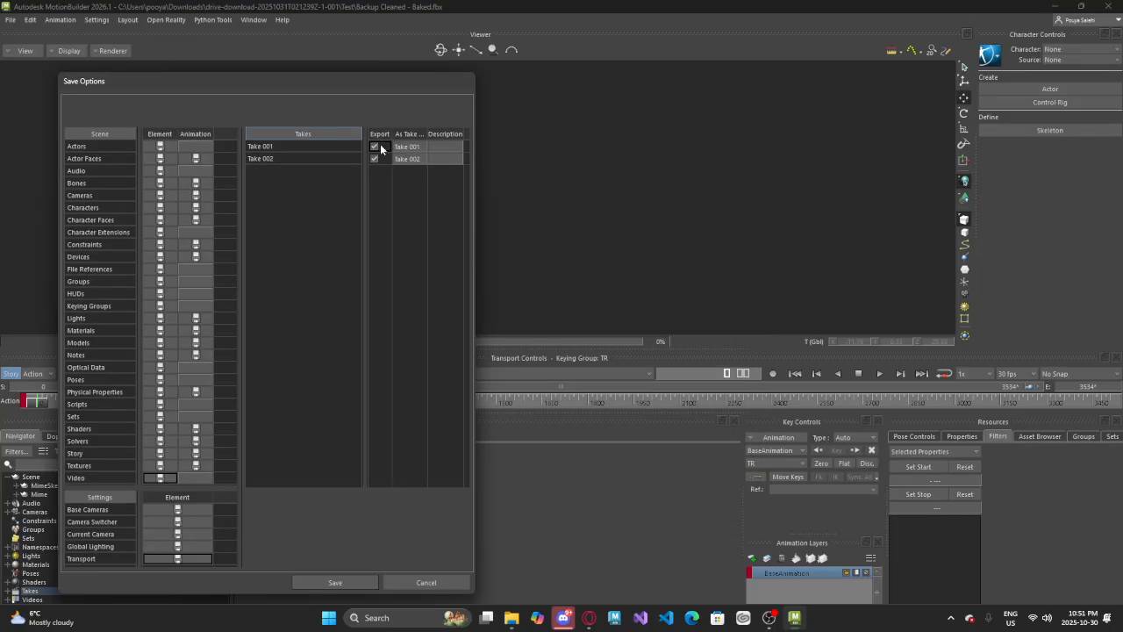
Set the export name of Take 001 to "FirstOne" in the save options
double_click(406, 146)
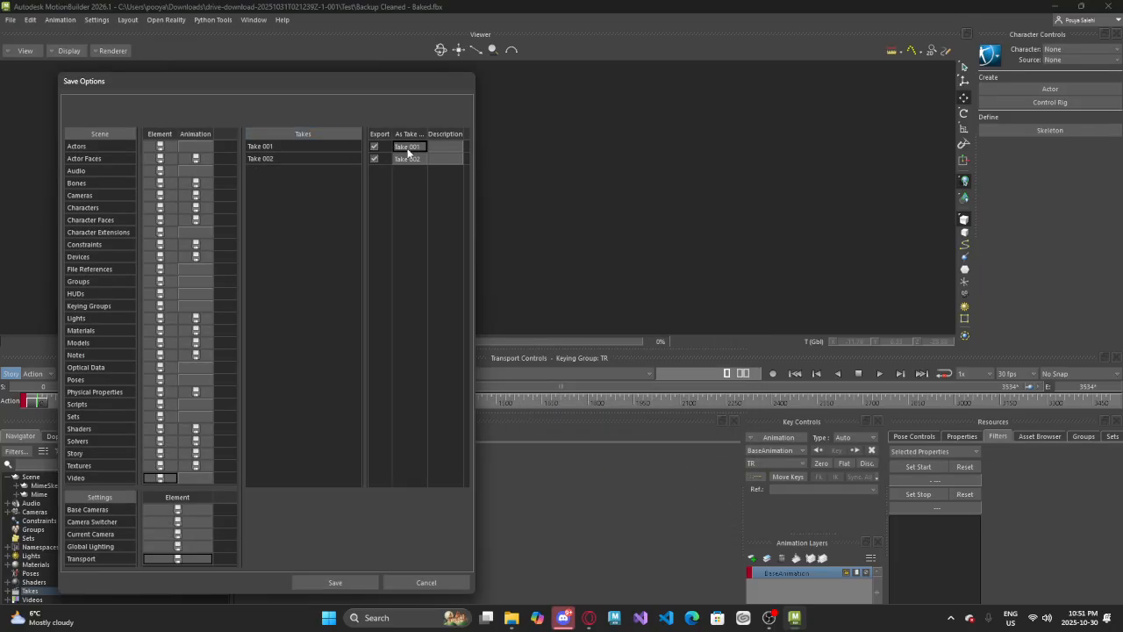
left_click(423, 147)
double_click(408, 146)
double_click(409, 149)
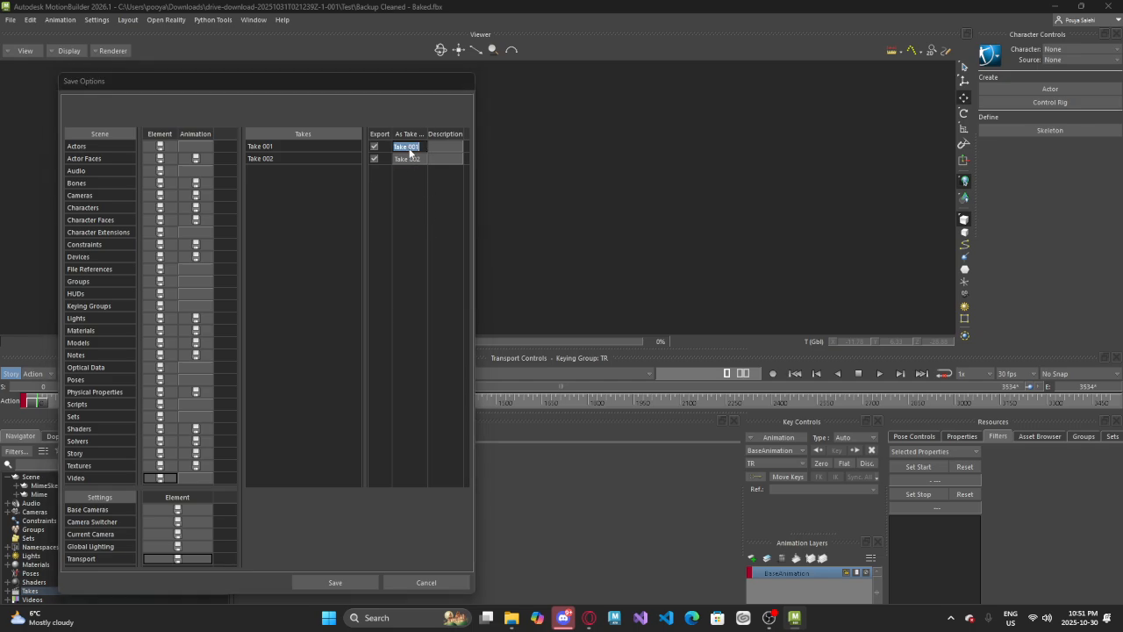
left_click(285, 149)
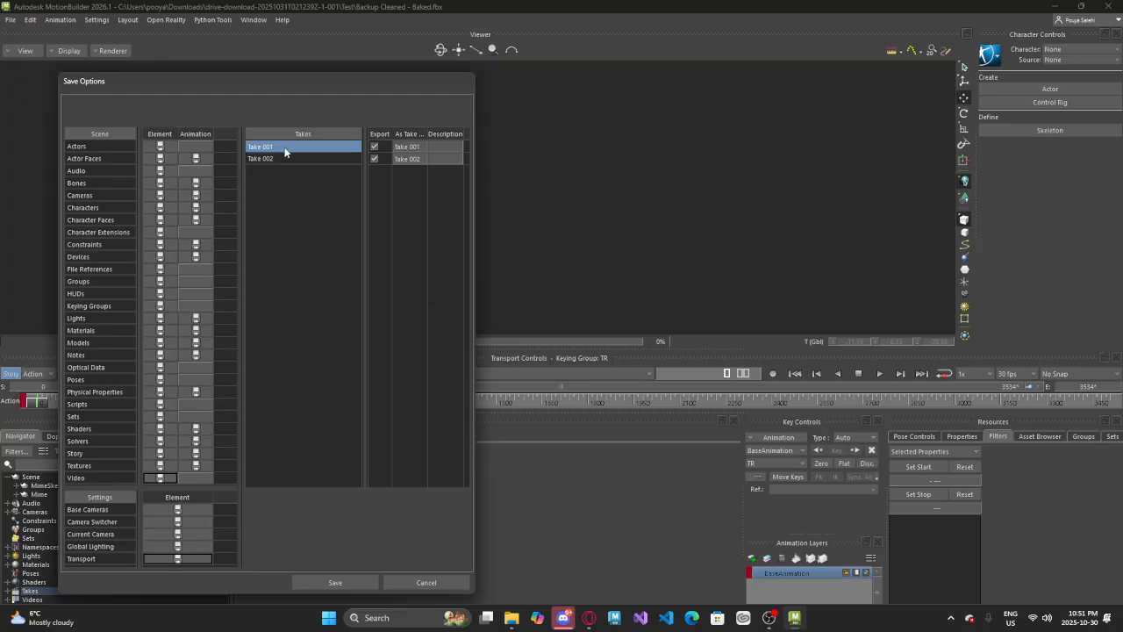
double_click(409, 149)
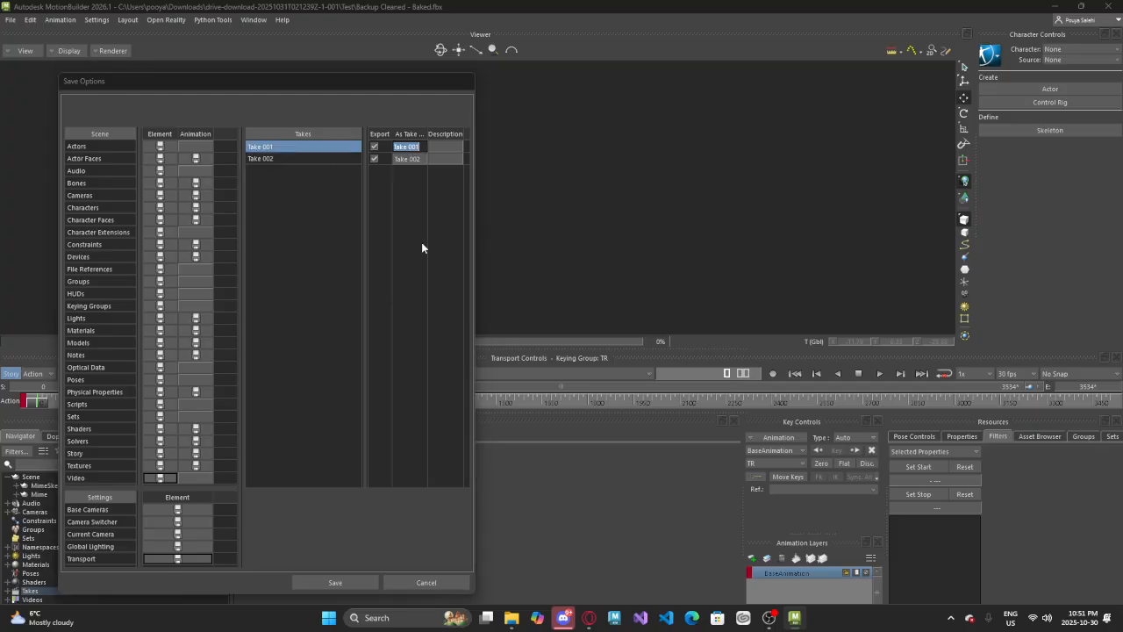
type("First ONe")
key("Return")
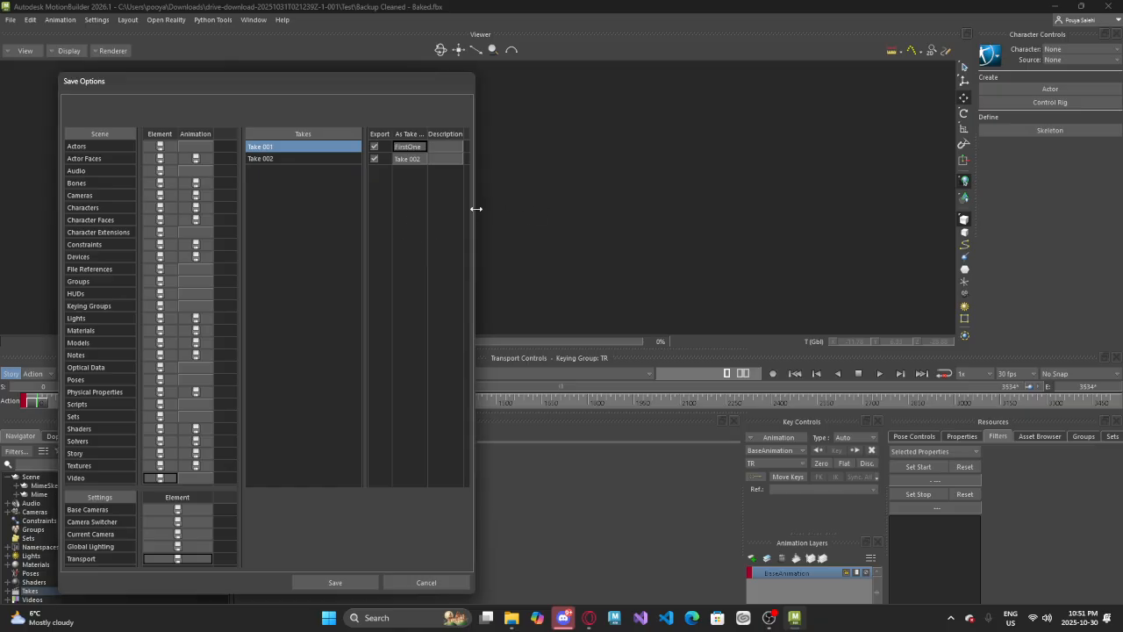
Set the export name of Take 002 to "SeconOne" and save the takes
left_click_drag(476, 208, 720, 220)
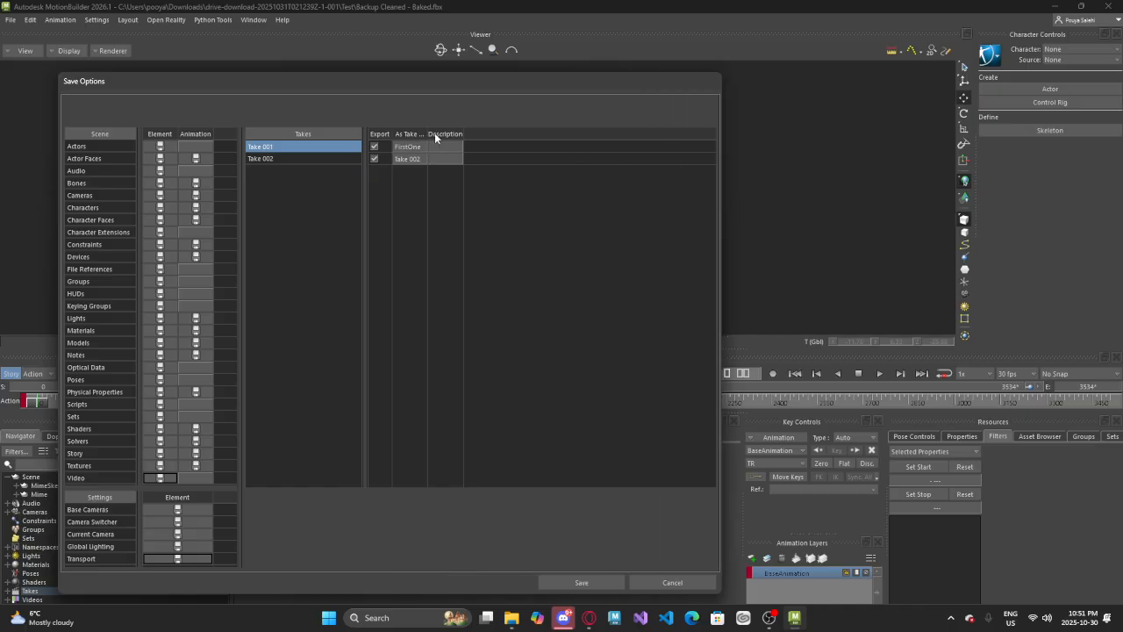
left_click_drag(429, 135, 508, 136)
double_click(426, 158)
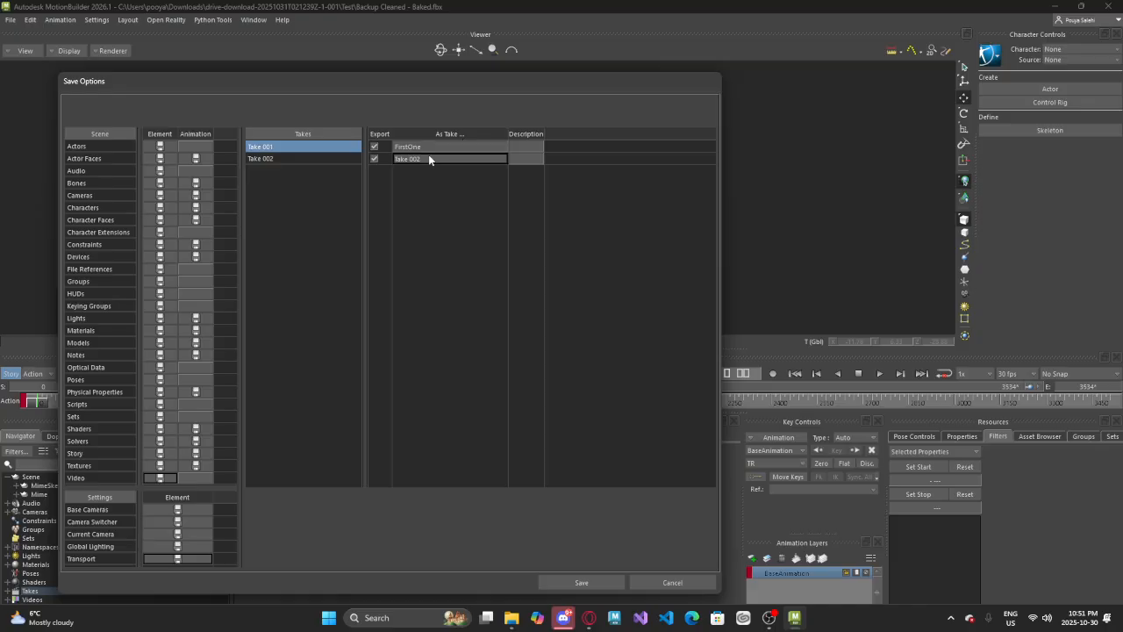
type("SeconOne")
double_click(436, 157)
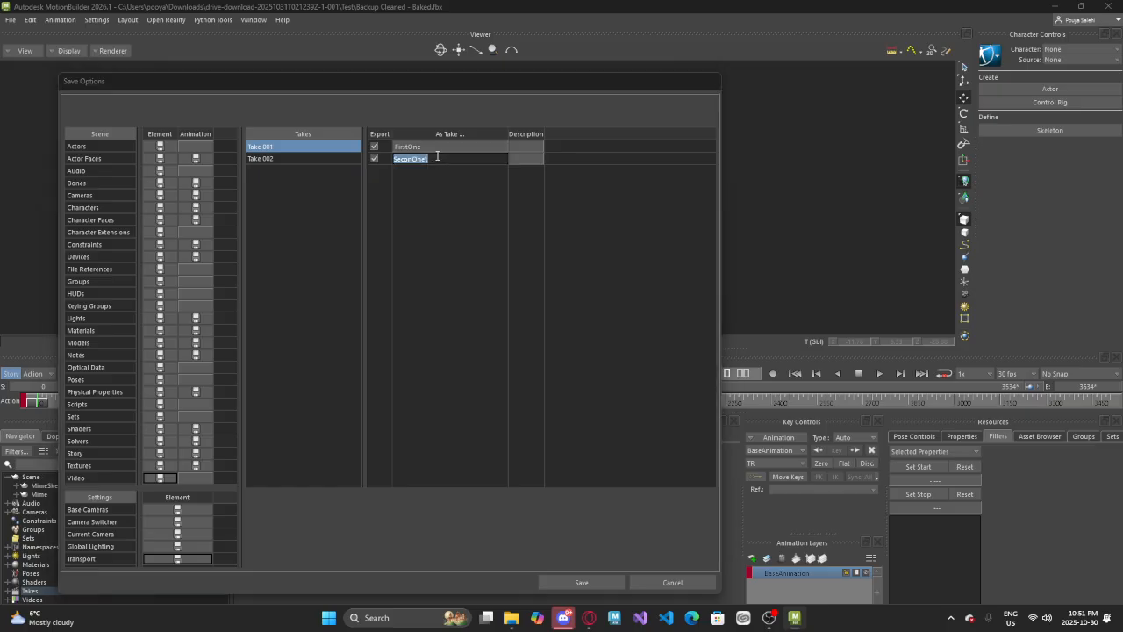
left_click(437, 156)
key("Return")
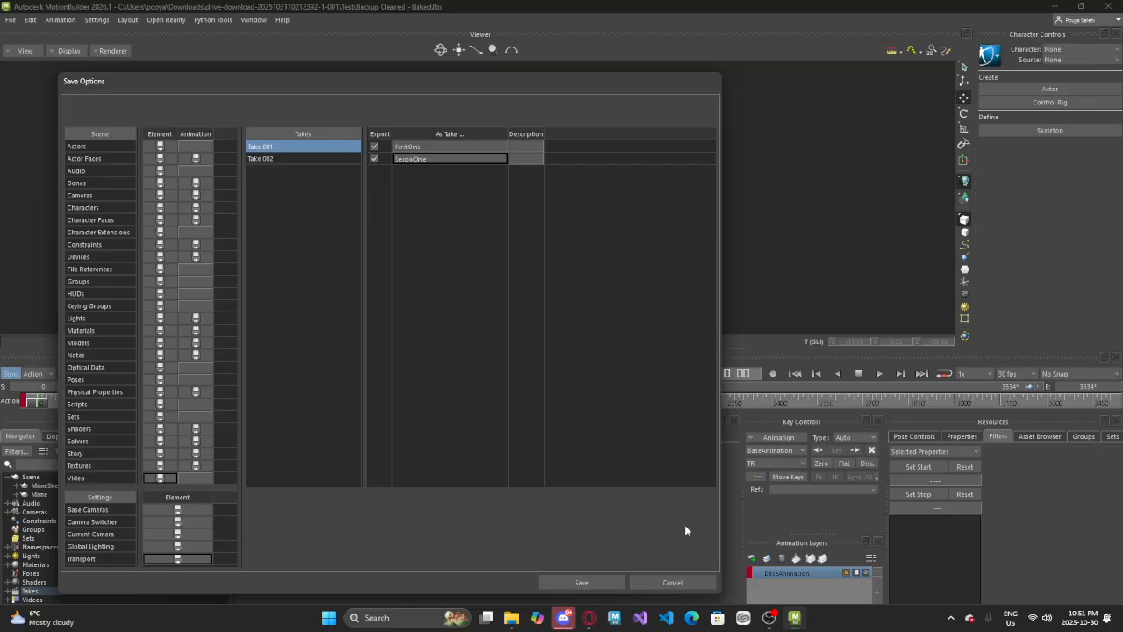
left_click(614, 586)
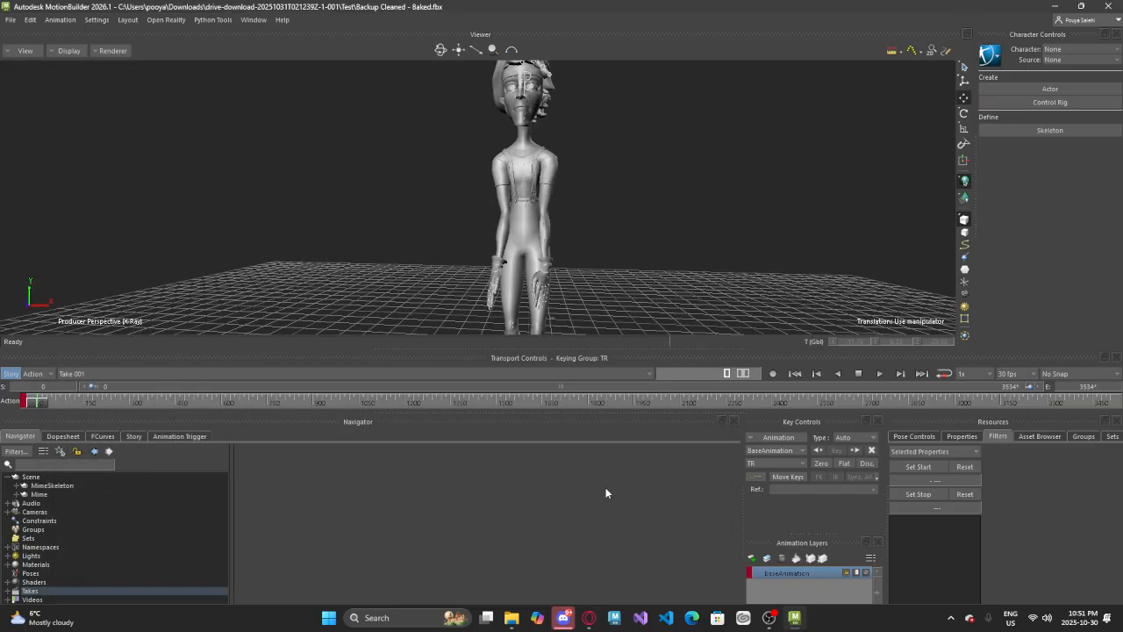
Switch to File Explorer and open the Export folder inside the downloaded project's Test folder
mouse_move(512, 618)
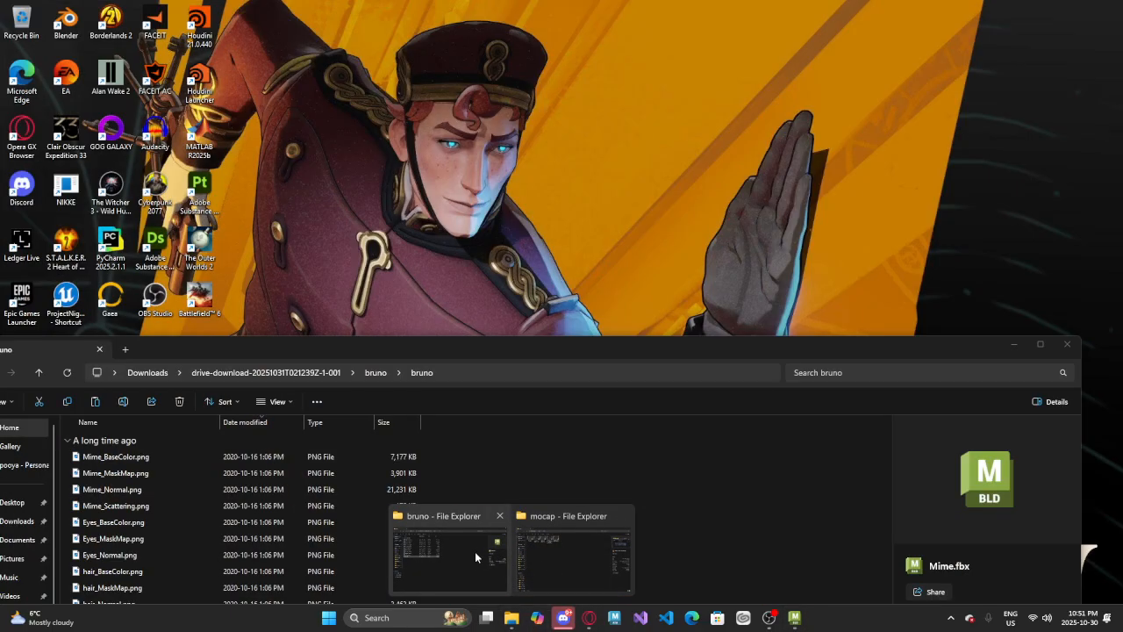
left_click(475, 557)
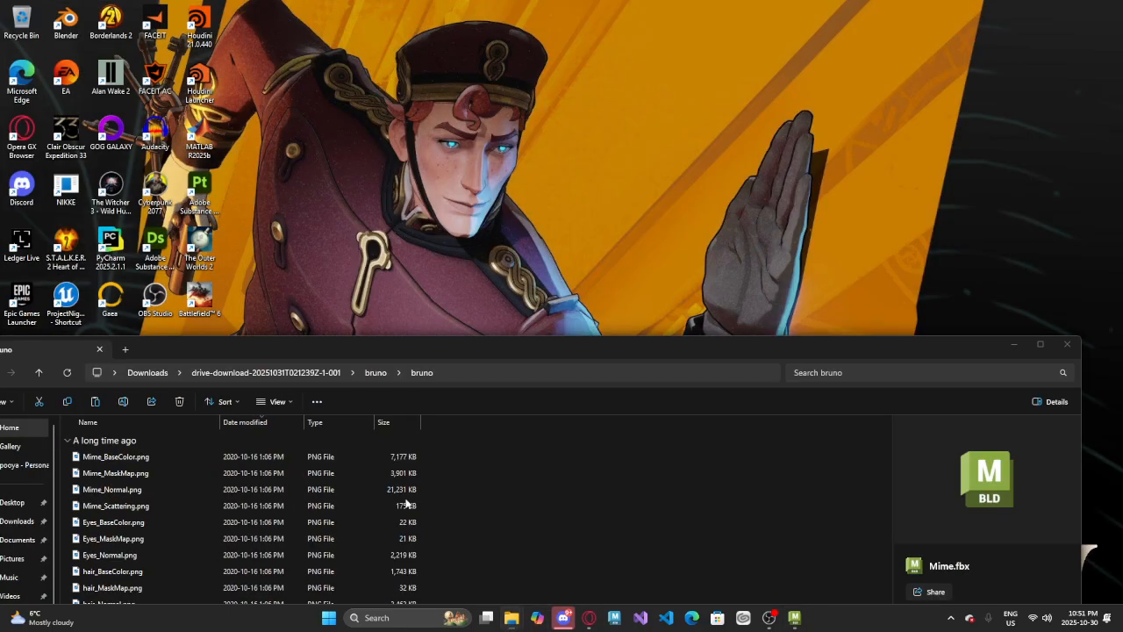
left_click(374, 373)
left_click(319, 376)
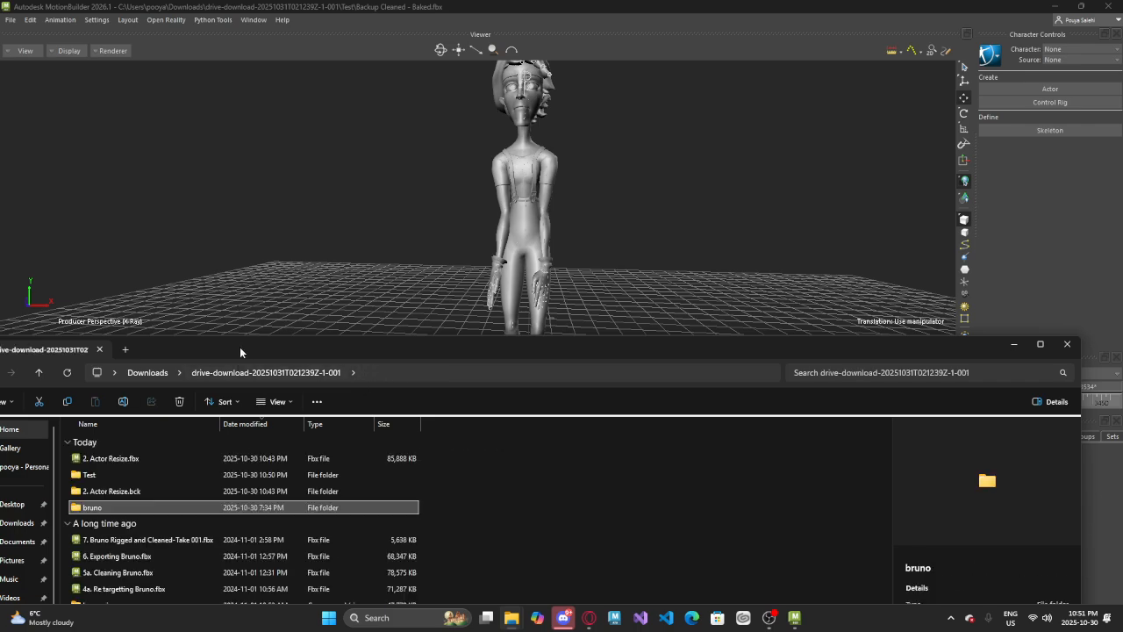
left_click_drag(240, 348, 268, 278)
left_click(193, 405)
double_click(145, 405)
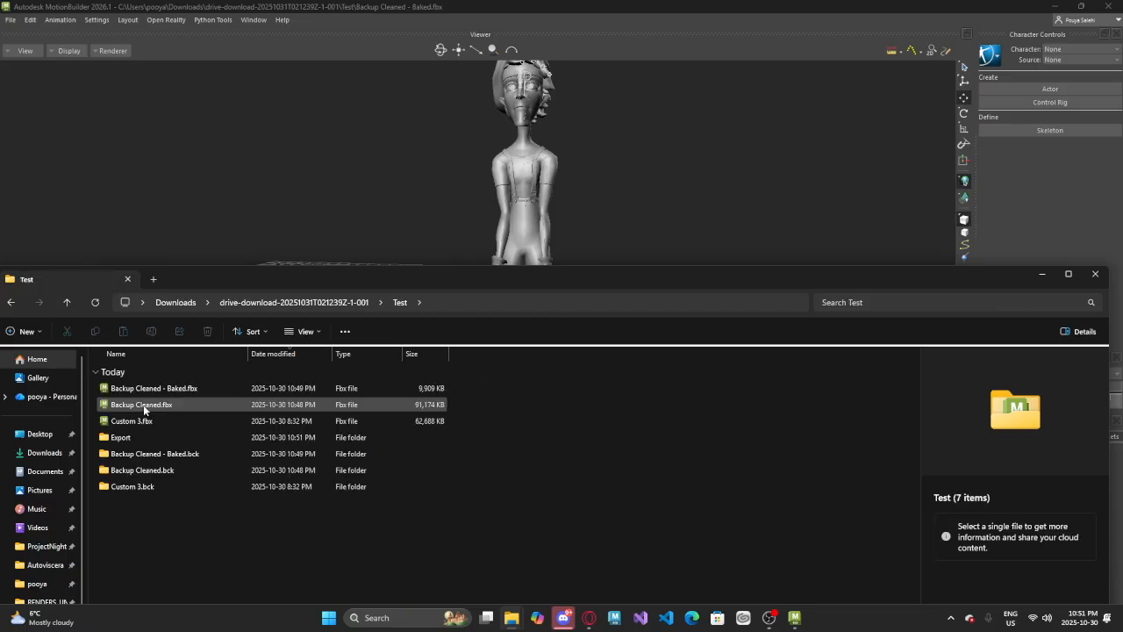
double_click(136, 437)
Check the exported FBX files for the two takes in the Export folder
left_click_drag(252, 534, 137, 260)
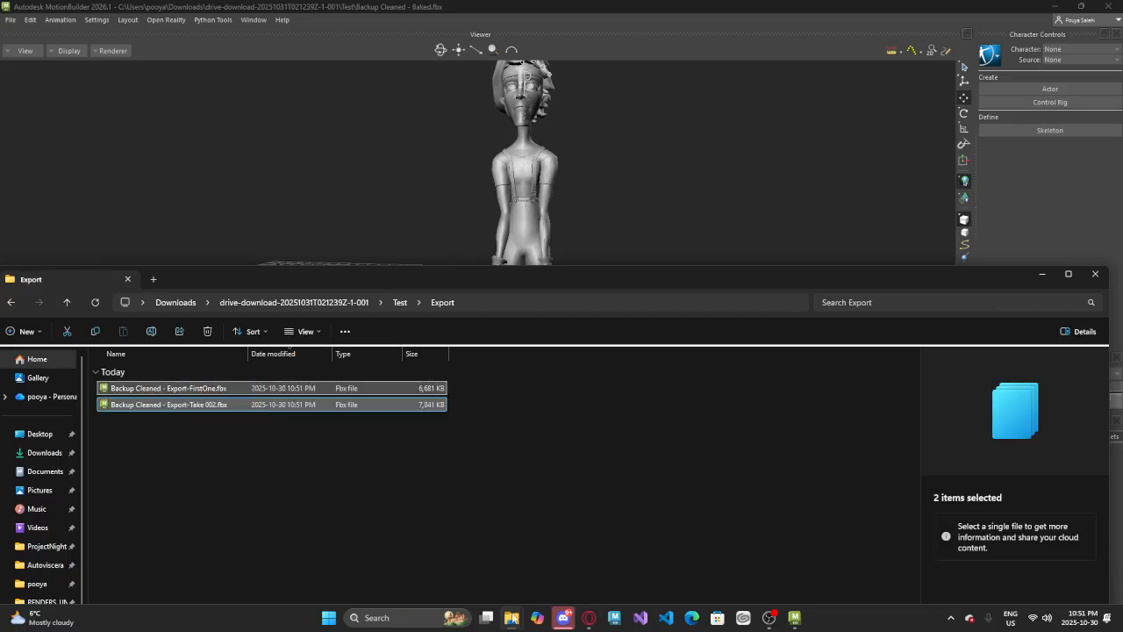
left_click(191, 457)
left_click(211, 388)
left_click(211, 404)
left_click(212, 461)
left_click(207, 407)
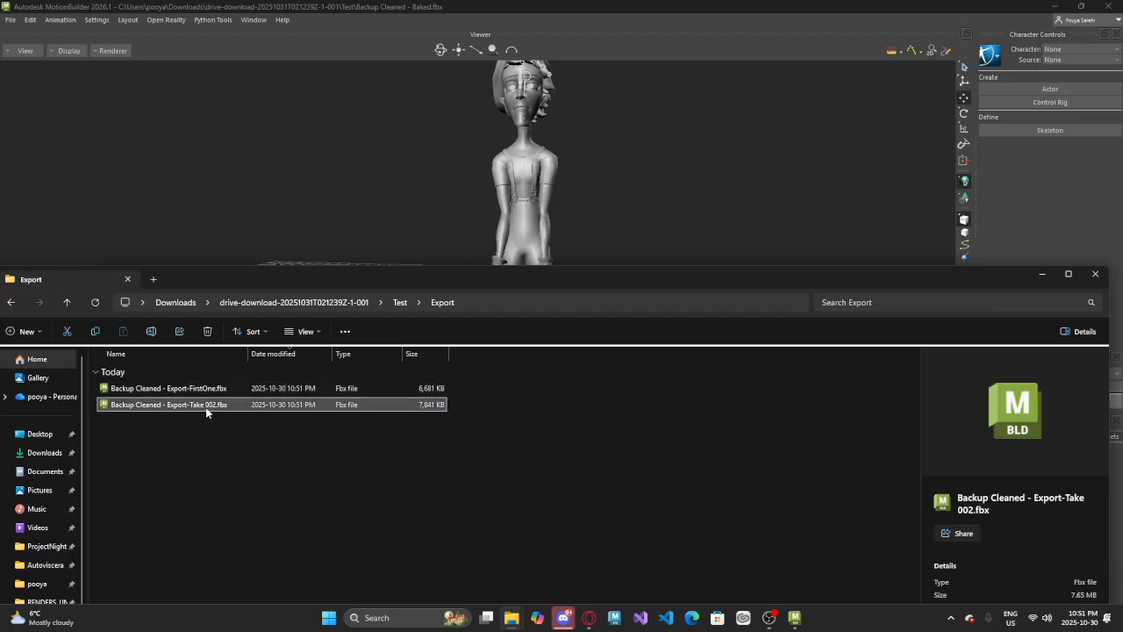
left_click(210, 393)
left_click(211, 403)
left_click(215, 392)
left_click(219, 406)
left_click(217, 391)
left_click(217, 405)
left_click_drag(207, 442, 117, 350)
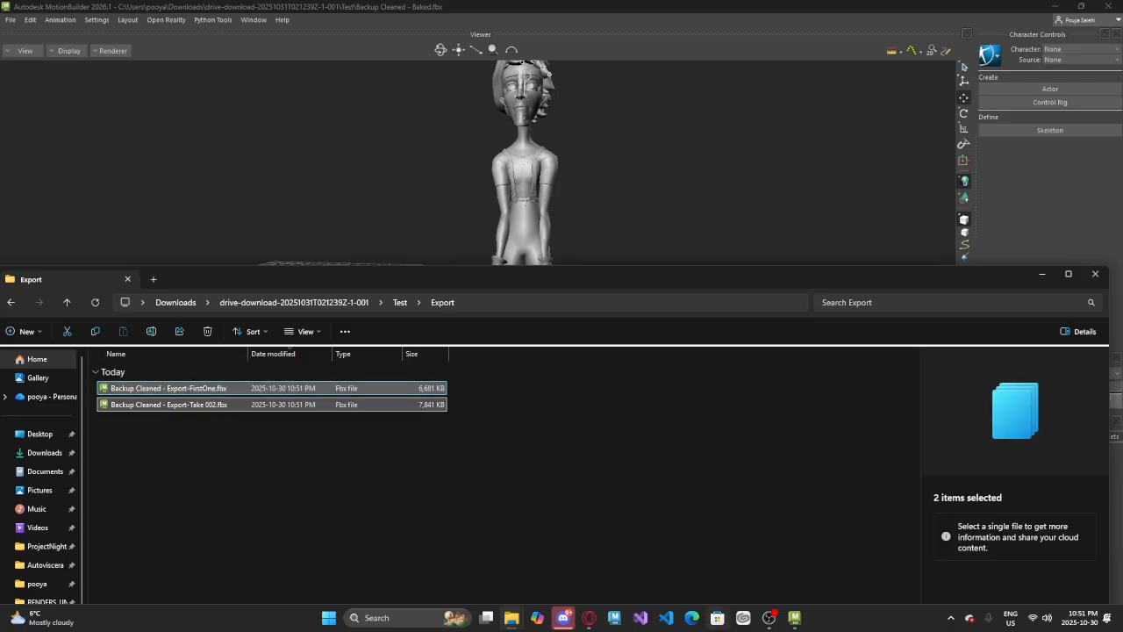
left_click(419, 617)
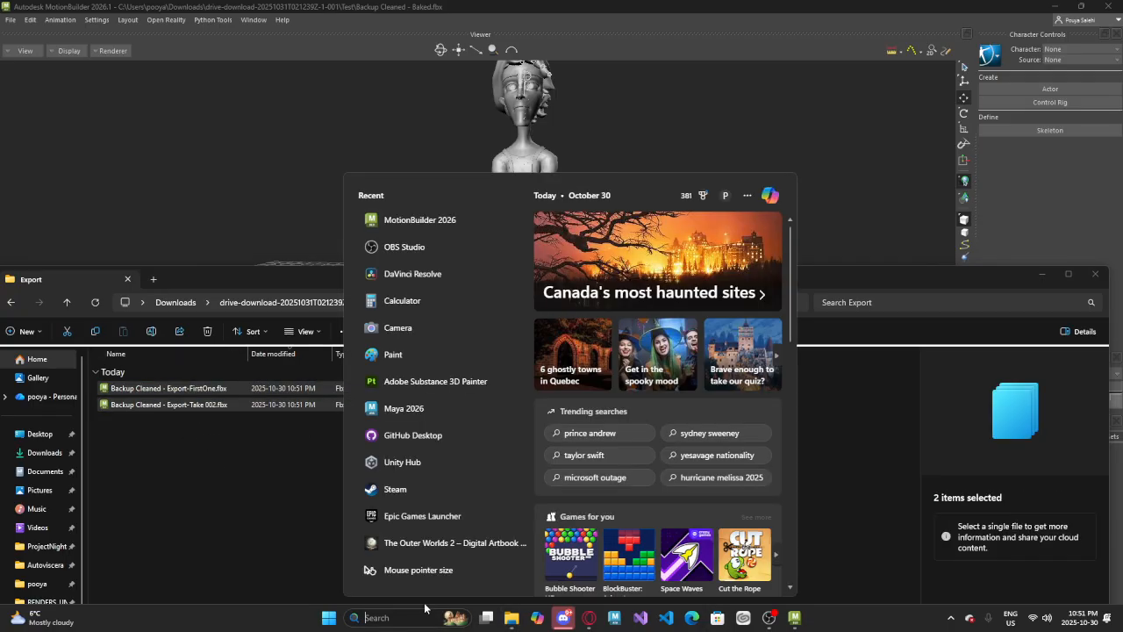
type("unity Hub")
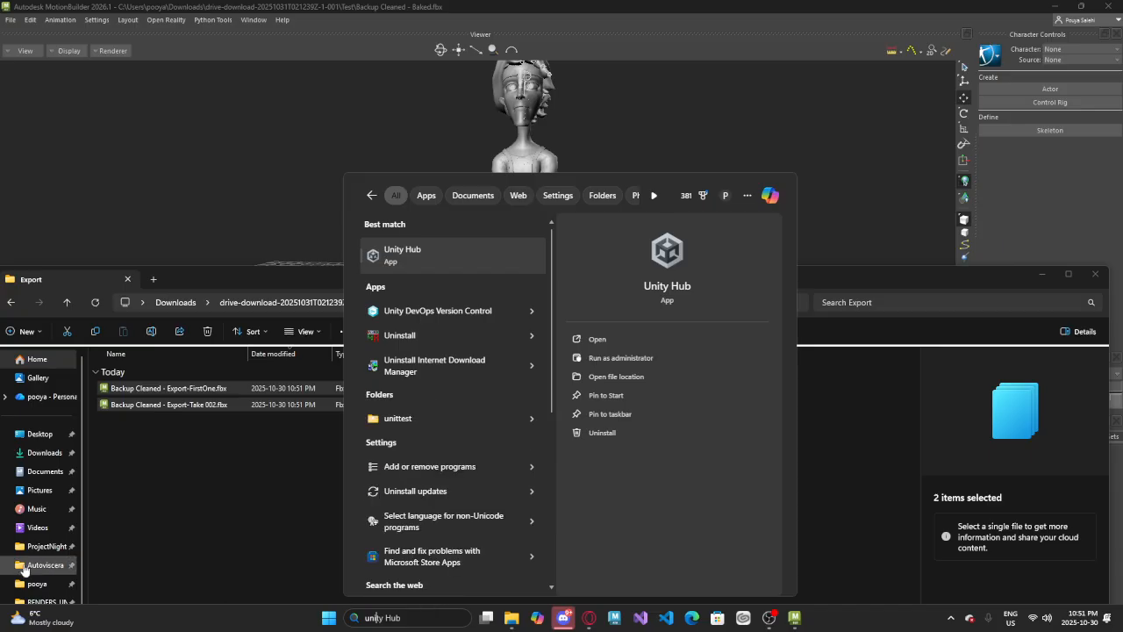
left_click(38, 527)
left_click(10, 303)
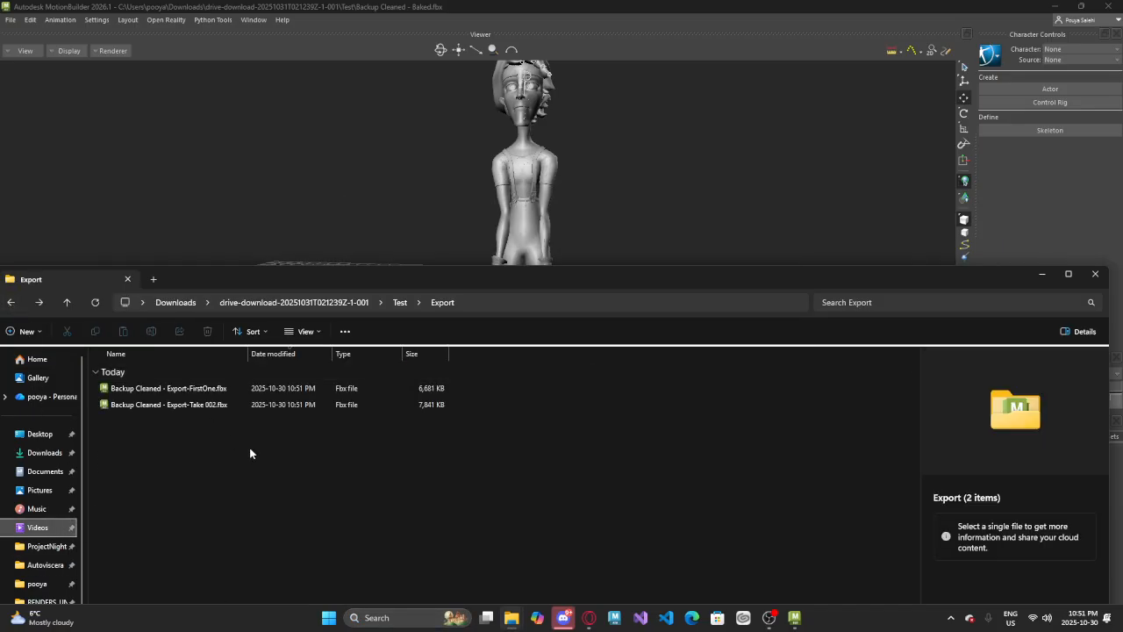
left_click_drag(434, 502, 645, 407)
left_click(647, 407)
key("super")
left_click(421, 616)
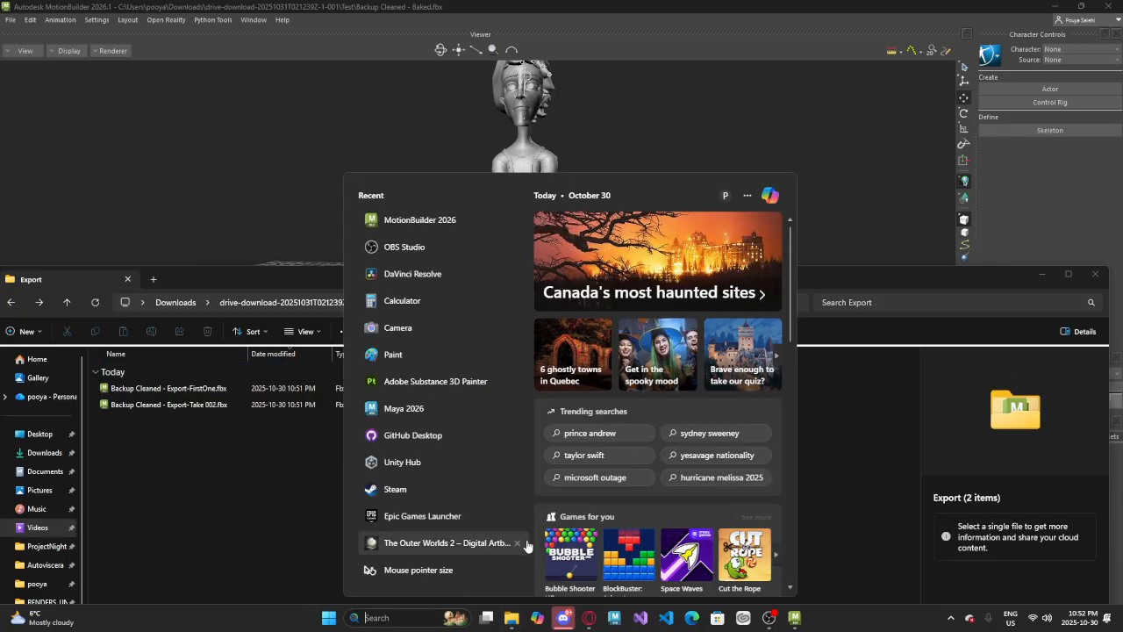
left_click(509, 618)
right_click(510, 620)
left_click(477, 414)
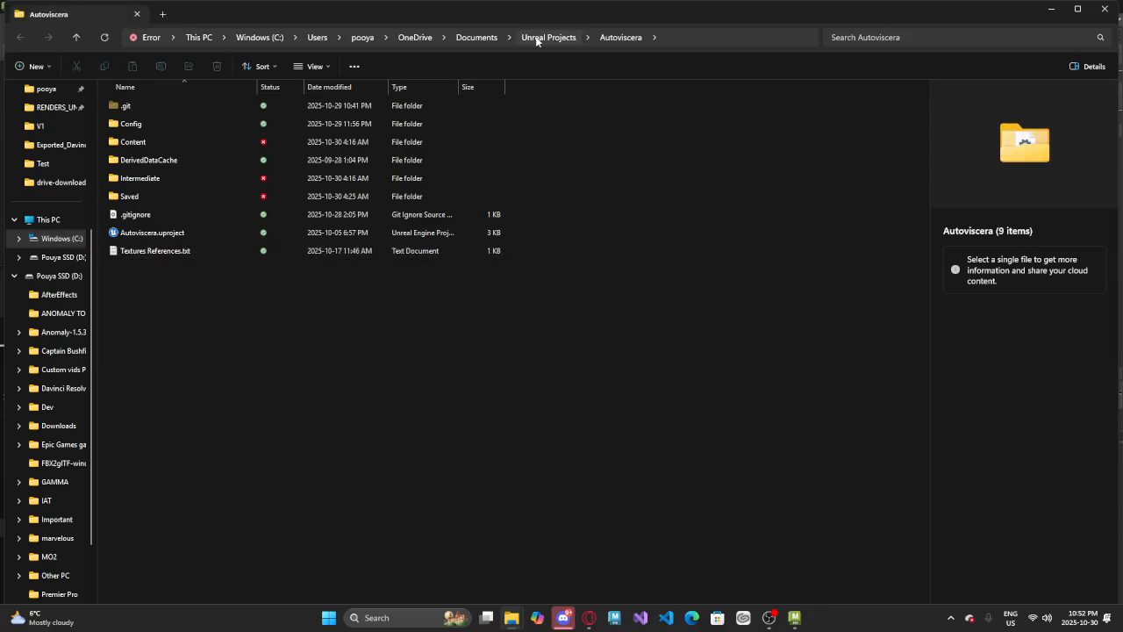
left_click(544, 36)
left_click(1107, 7)
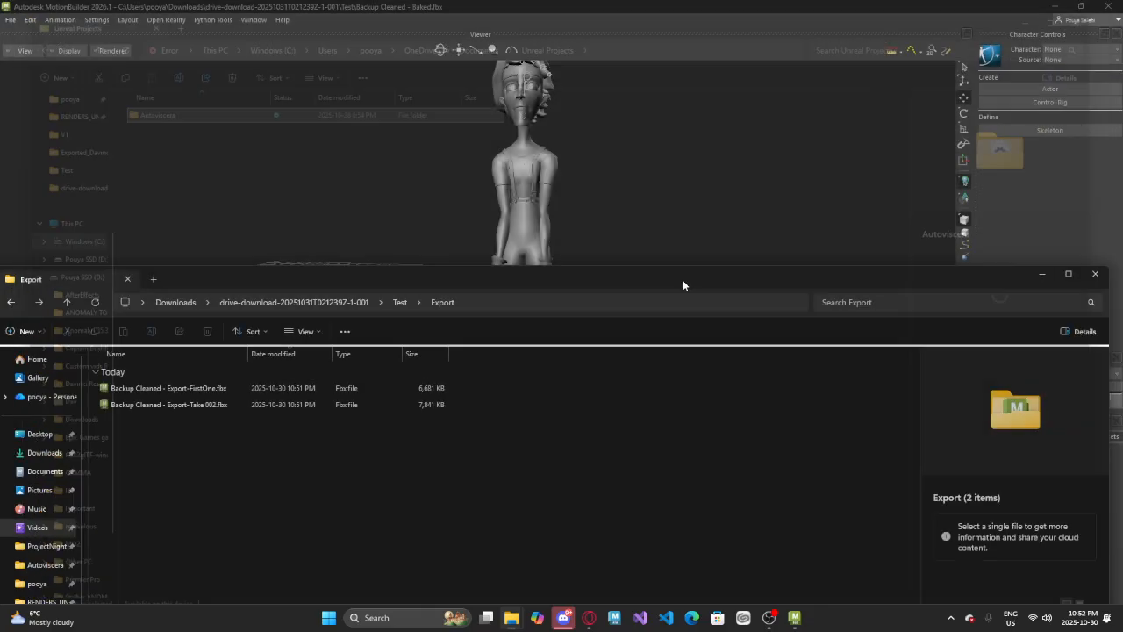
Open the ProjectNightmare folder in a new File Explorer window and place it beside the Export folder
key("super")
left_click(404, 619)
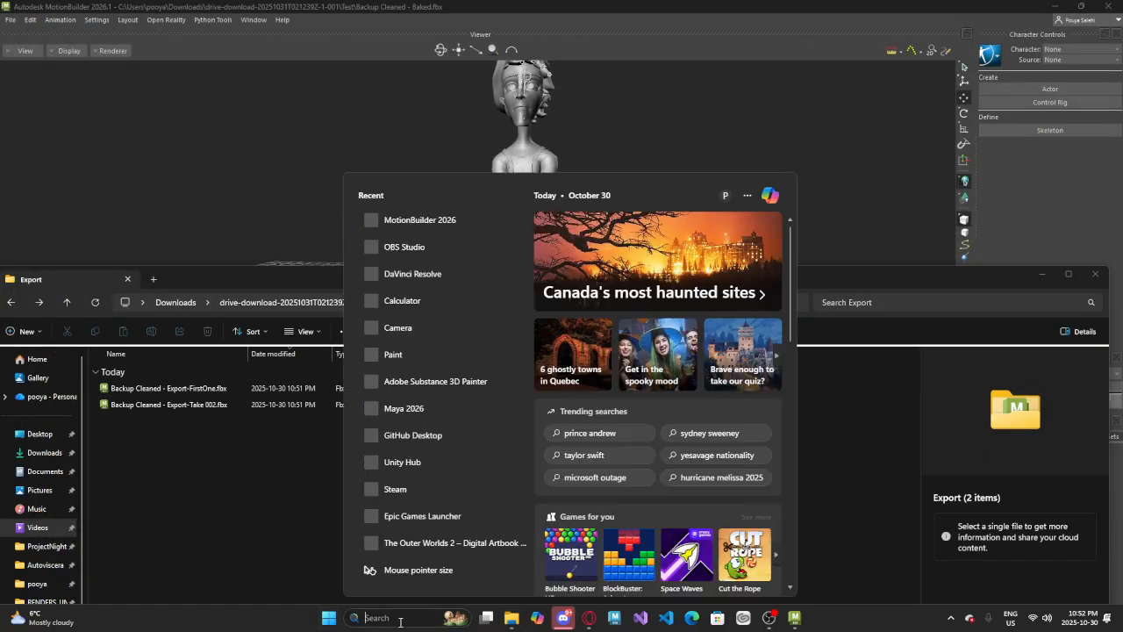
right_click(511, 617)
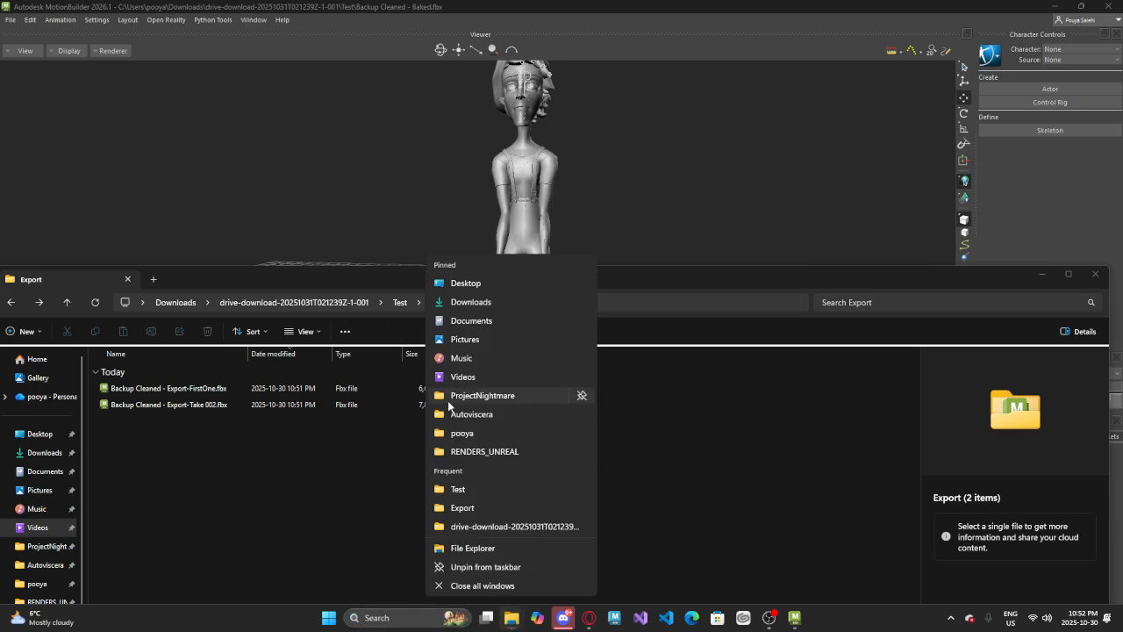
left_click(465, 396)
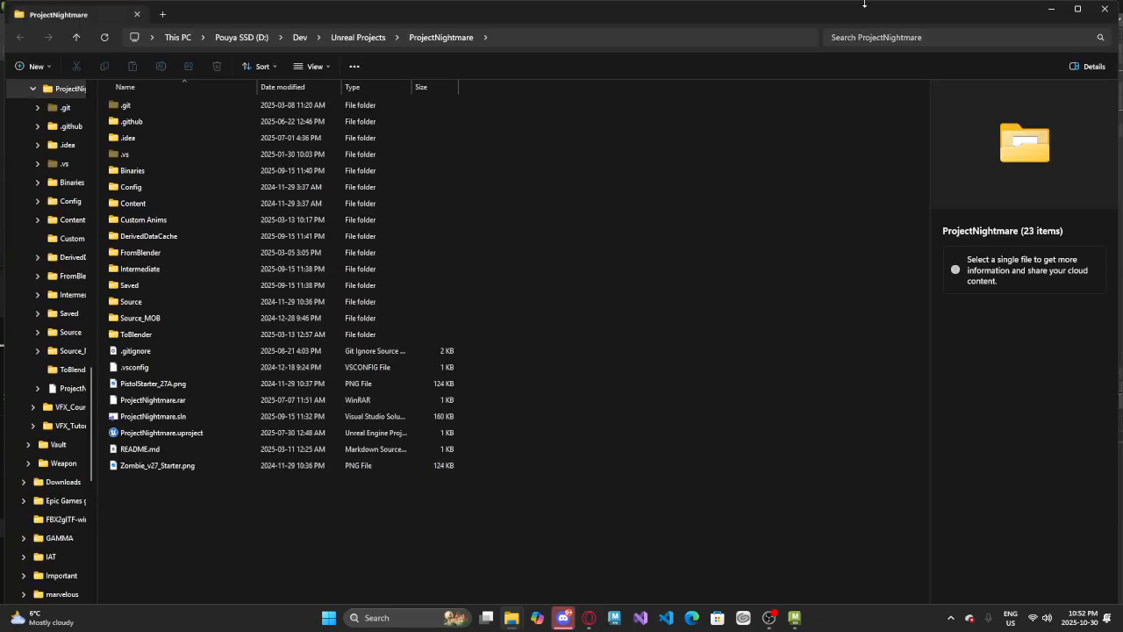
left_click_drag(853, 12, 1122, 299)
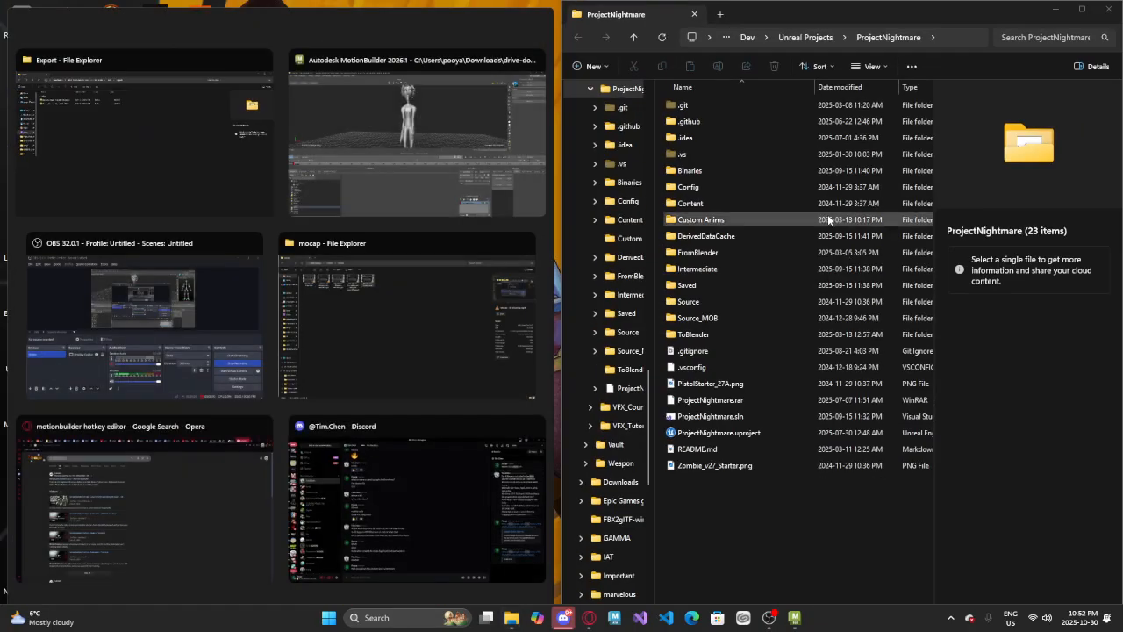
left_click(697, 484)
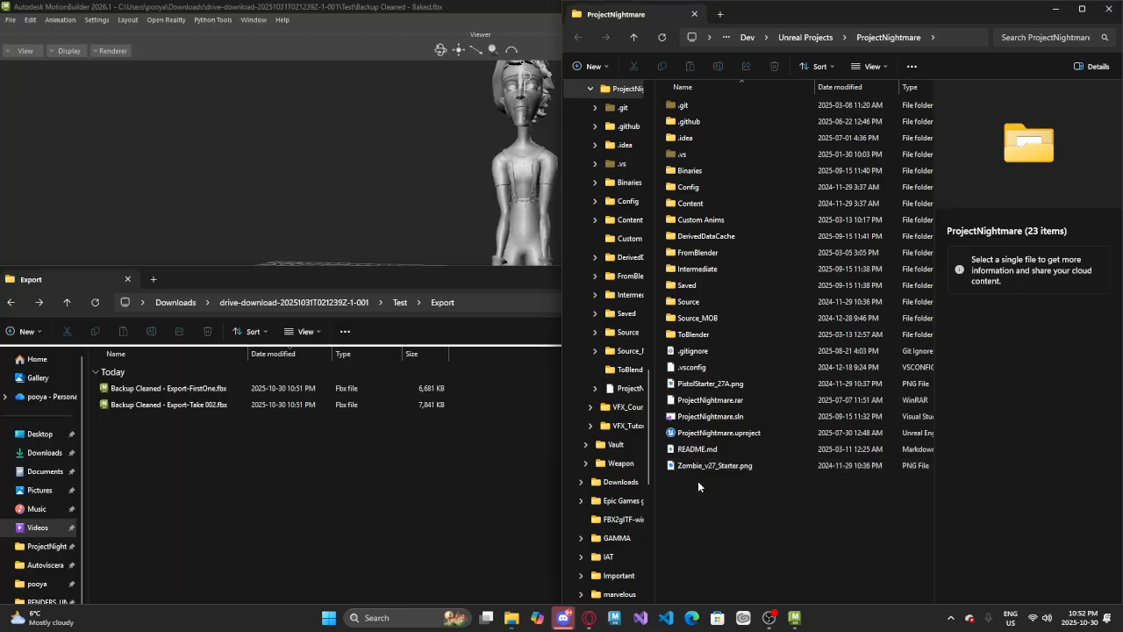
Open the ProjectNightmare.uproject file and select both exported FBX files in the Export folder
double_click(715, 431)
left_click(687, 534)
left_click(303, 517)
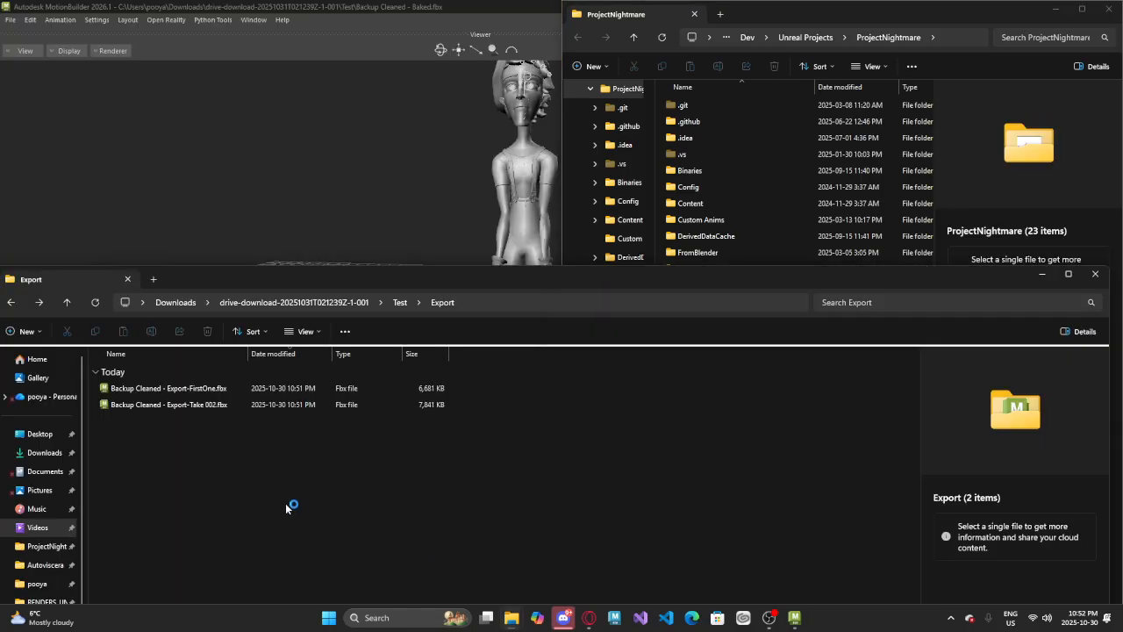
left_click_drag(220, 443, 169, 380)
left_click_drag(189, 500, 97, 355)
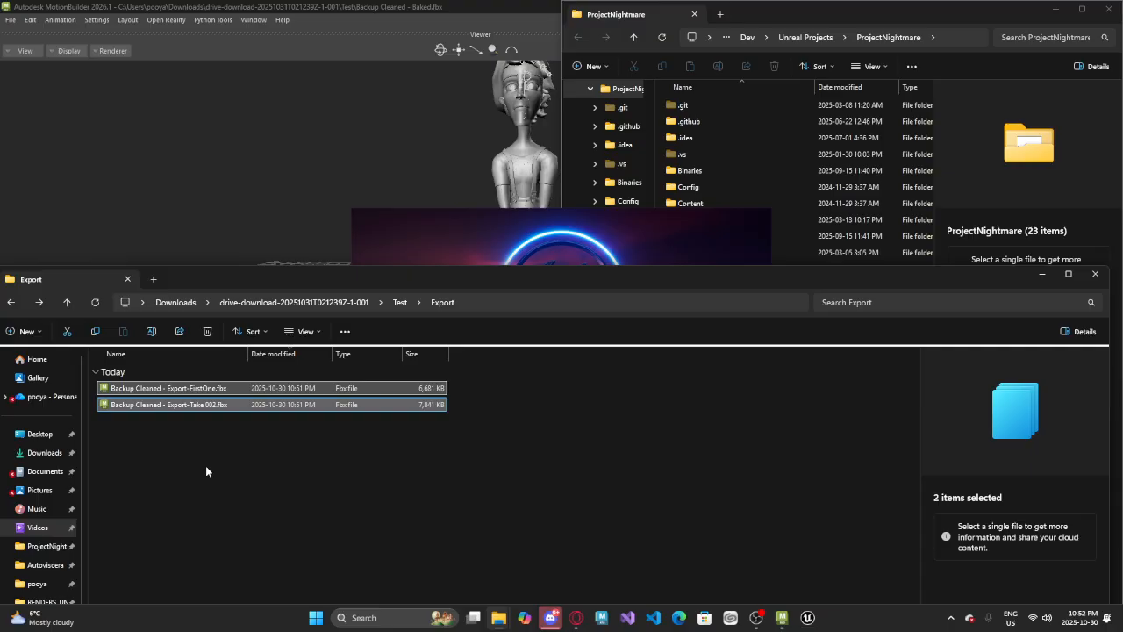
Switch to Unreal Editor, create a folder named MOCAAPPPPPPPP in the project's Content folder, and open it
left_click(388, 235)
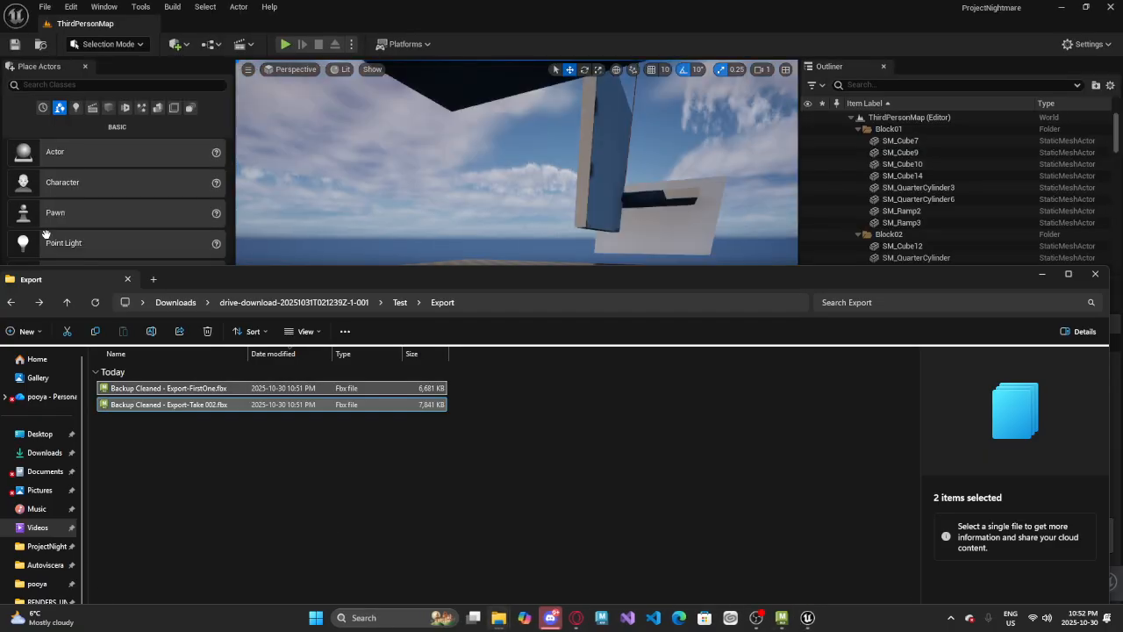
left_click_drag(266, 285, 555, 428)
left_click(162, 485)
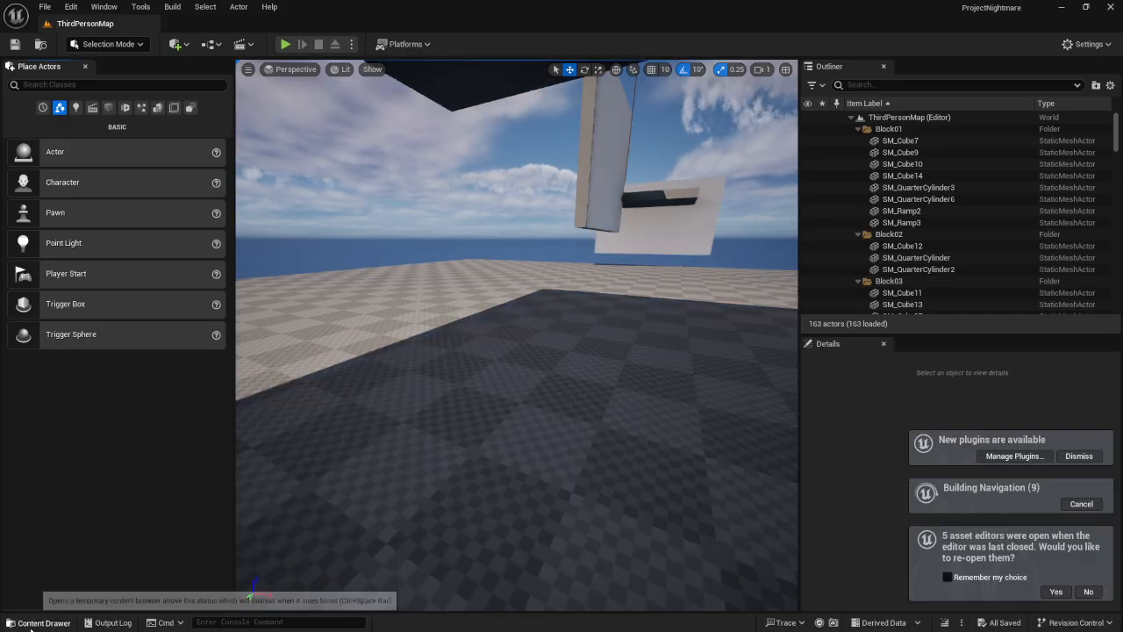
left_click(44, 622)
right_click(421, 558)
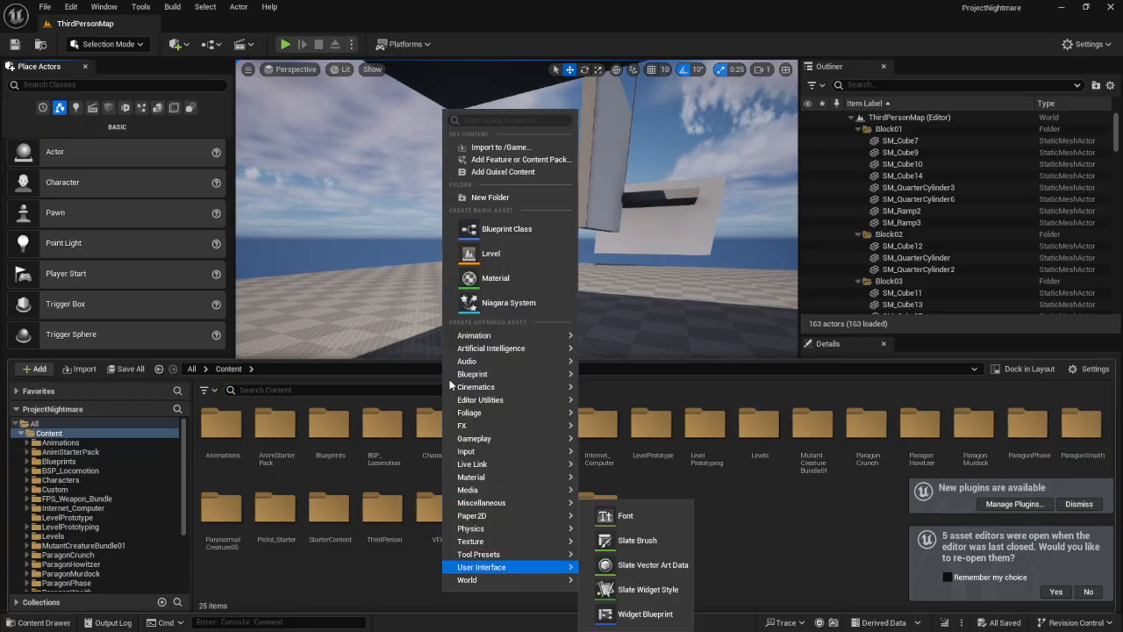
left_click(478, 226)
type("M")
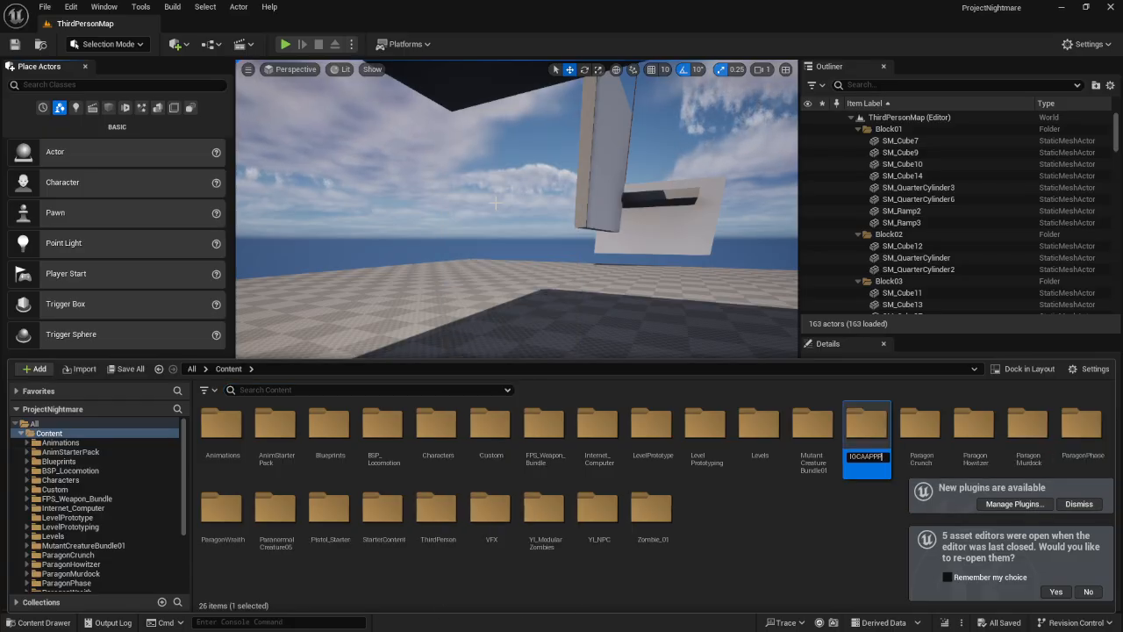
type("OCAAPPPPPPPP")
key("Return")
key("Return")
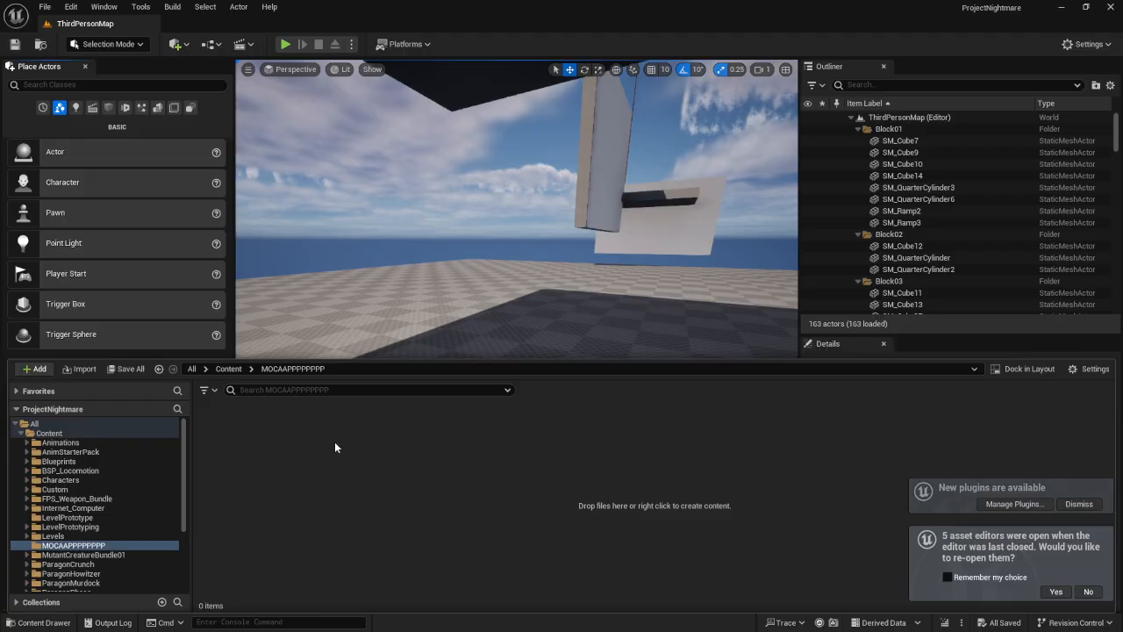
right_click(337, 442)
left_click(421, 187)
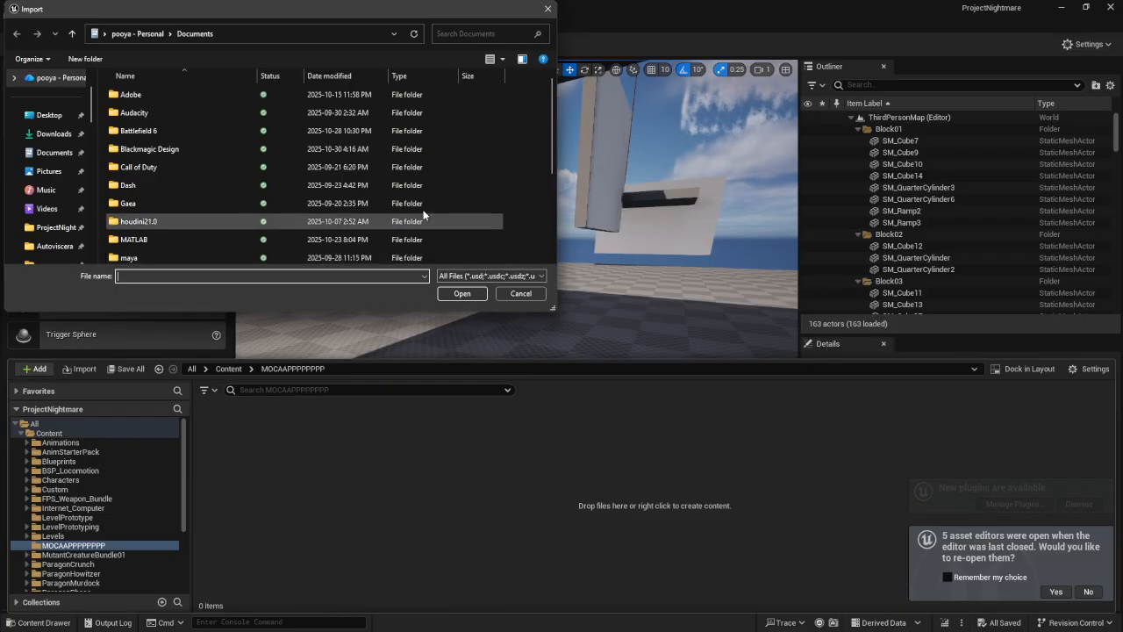
left_click(539, 298)
Import both FBX files from the Export folder into MOCAAPPPPPPPP together as skeletal meshes with animations, using the same settings
key("super")
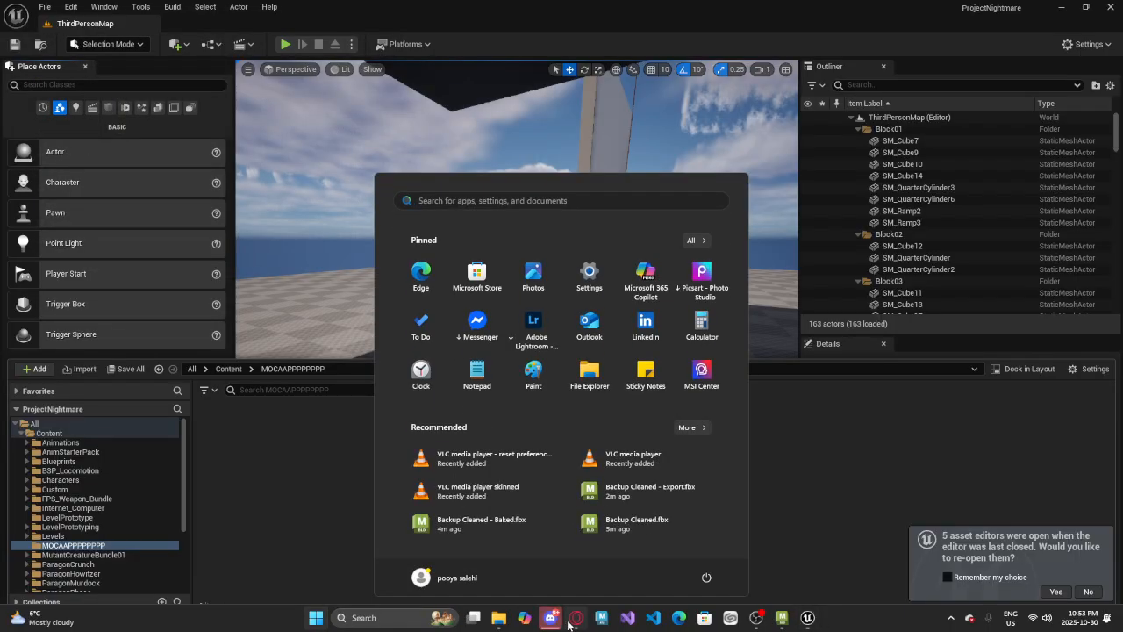
mouse_move(498, 617)
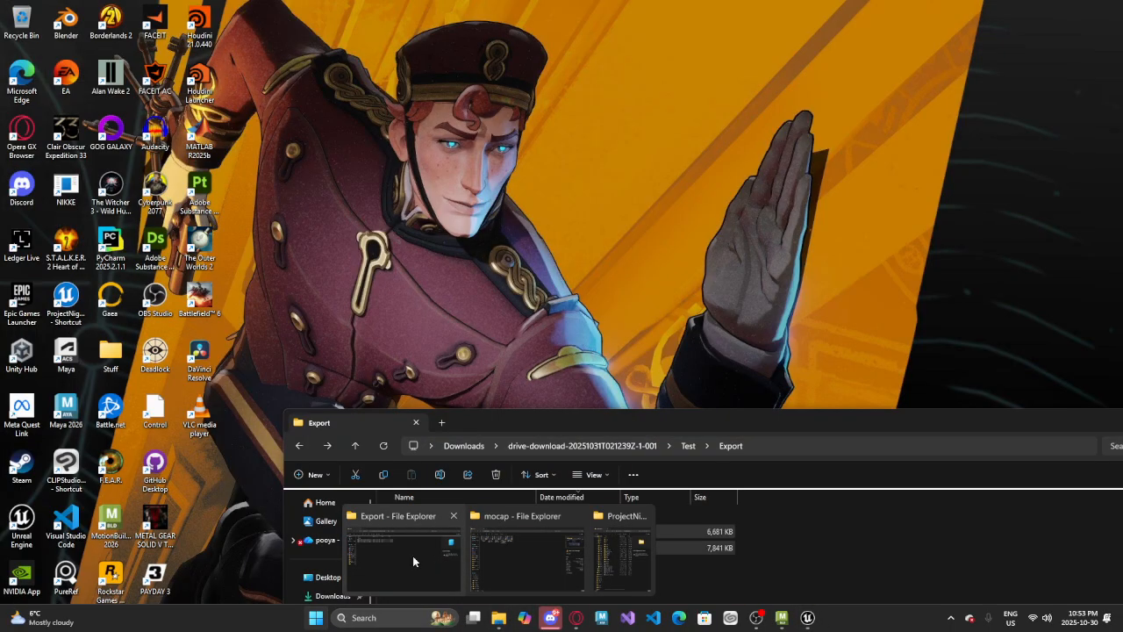
left_click(412, 556)
left_click_drag(534, 429, 709, 399)
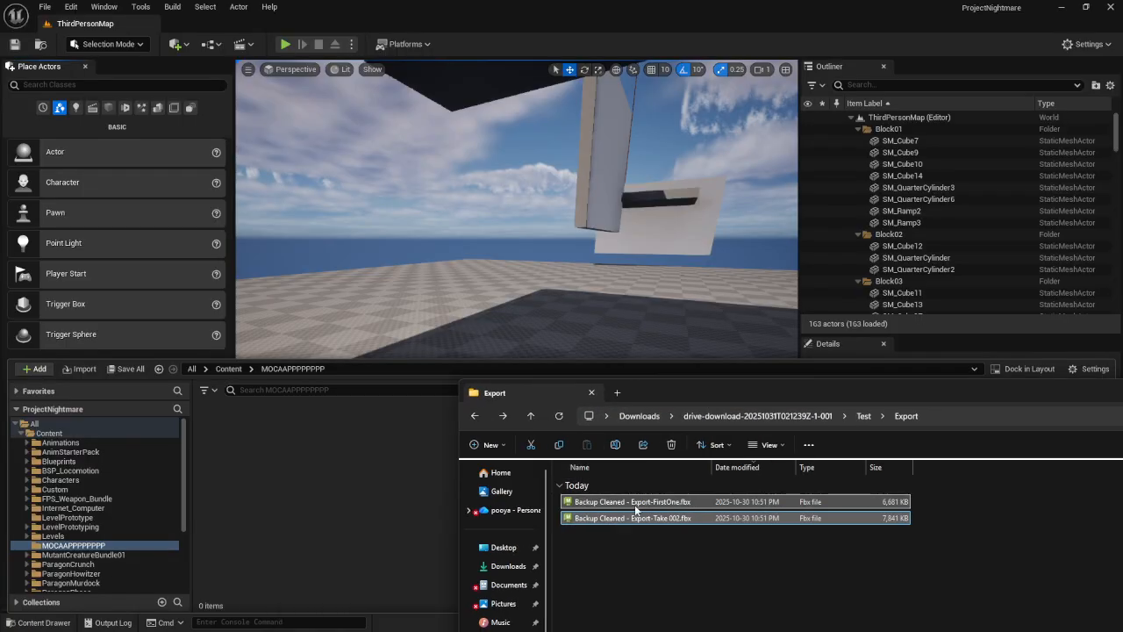
left_click_drag(323, 453, 366, 485)
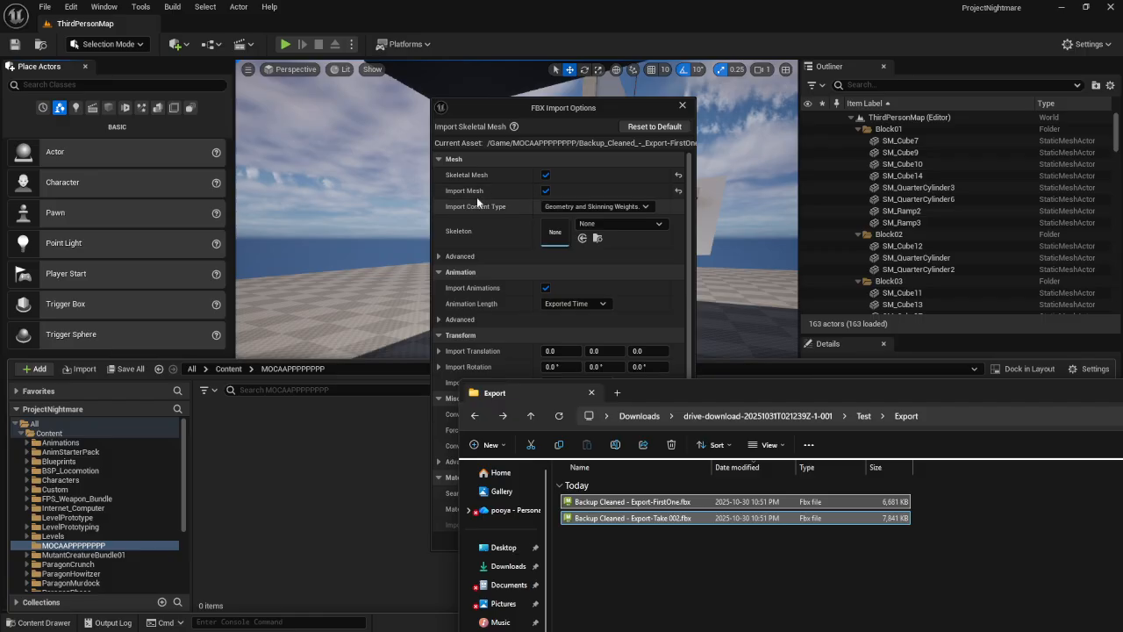
left_click(537, 152)
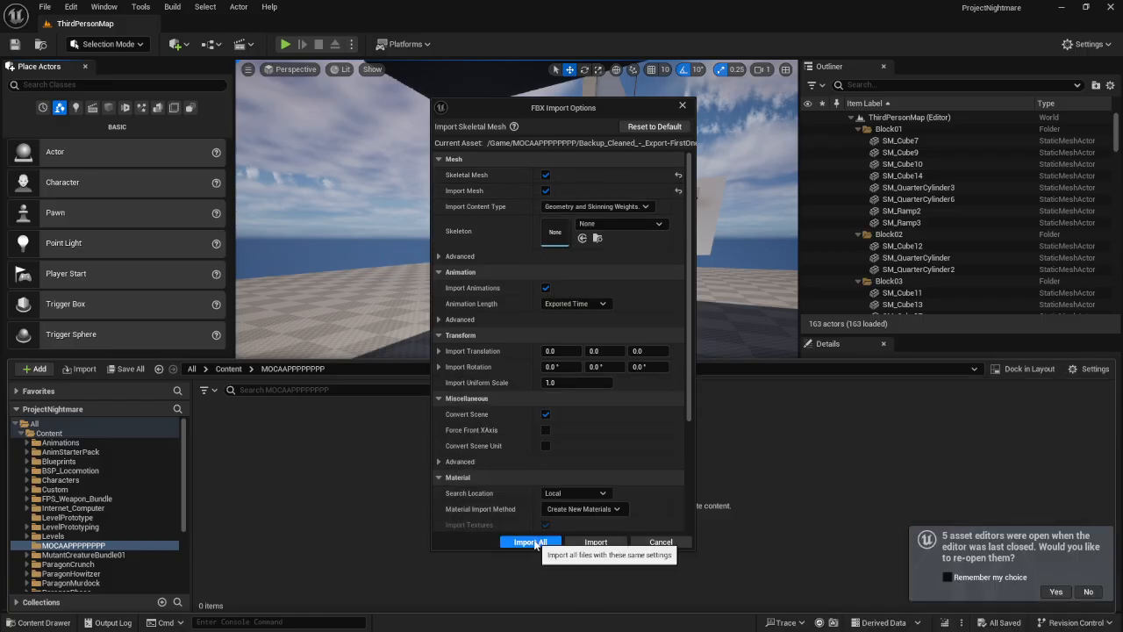
left_click(543, 543)
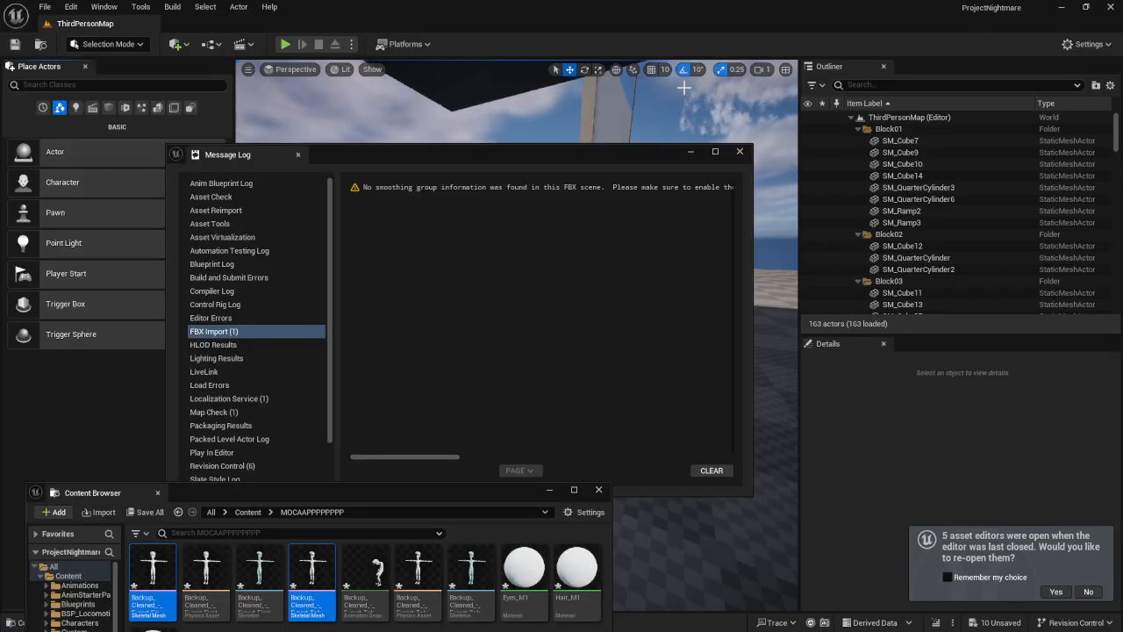
Close the message log and force-delete all the imported assets in the MOCAAPPPPPPPP folder
left_click(739, 151)
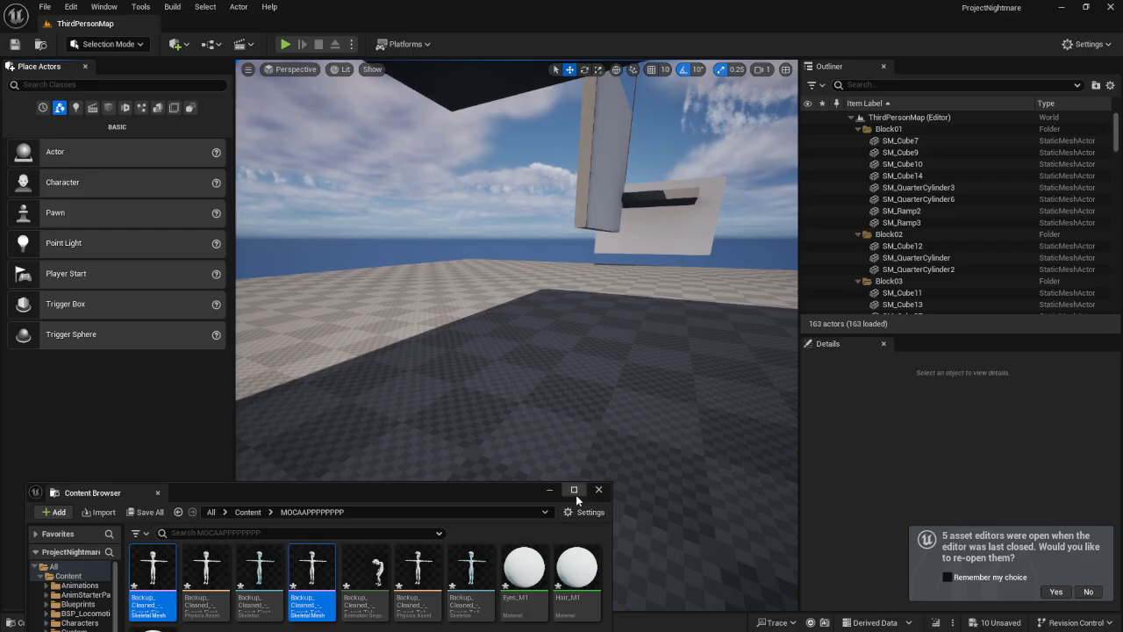
left_click(574, 490)
key("ctrl+a")
key("Delete")
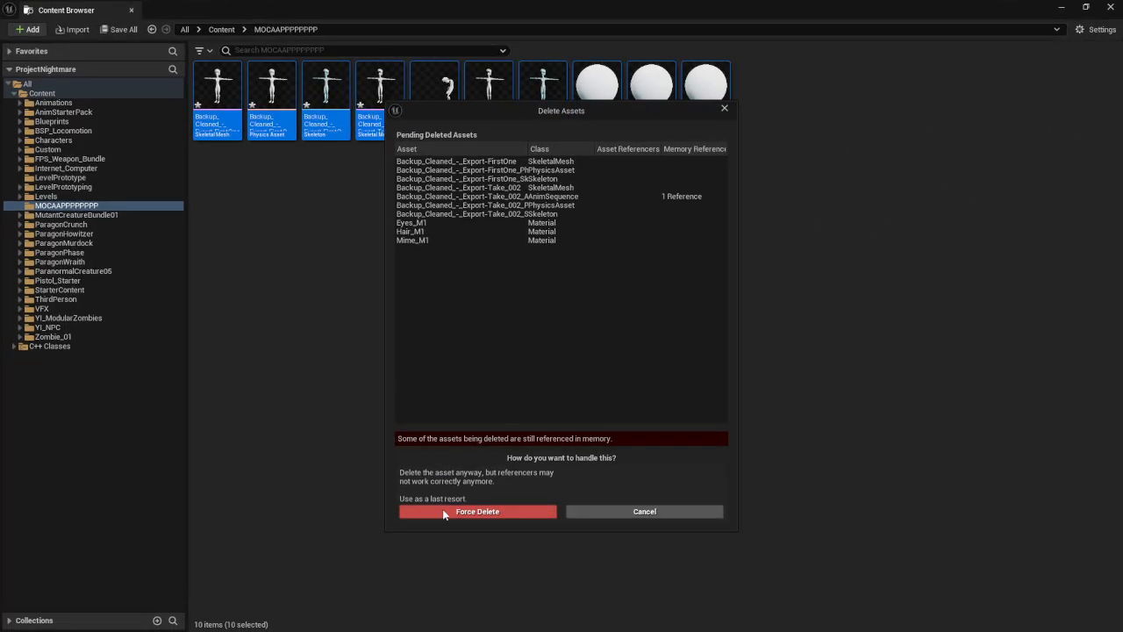
left_click(452, 512)
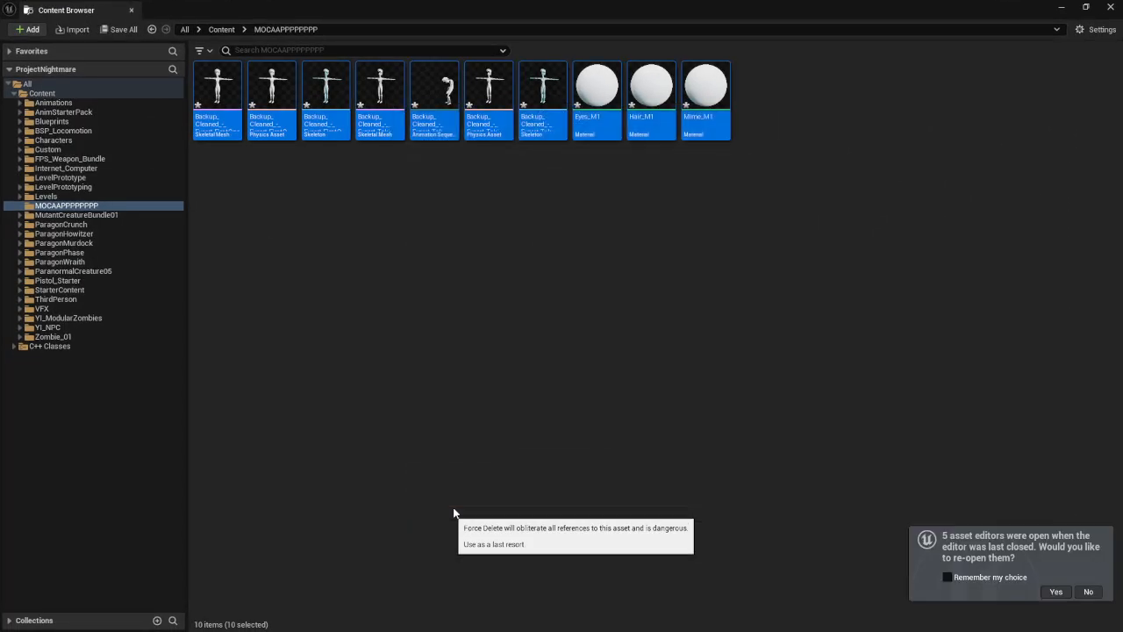
right_click(328, 144)
left_click(377, 182)
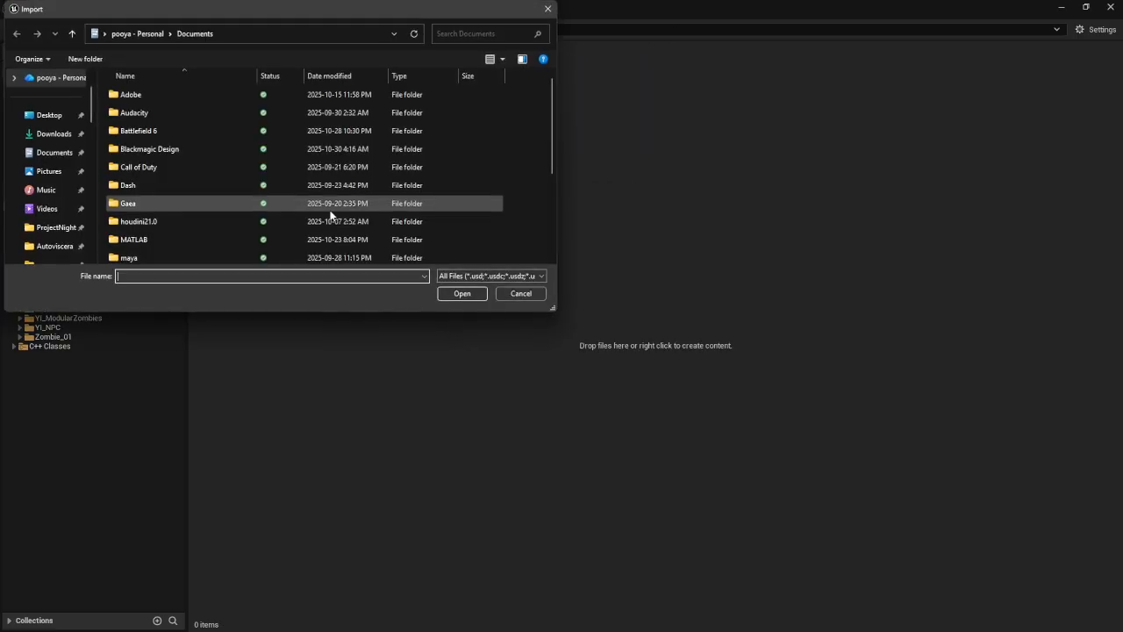
scroll(43, 142, "up", 1)
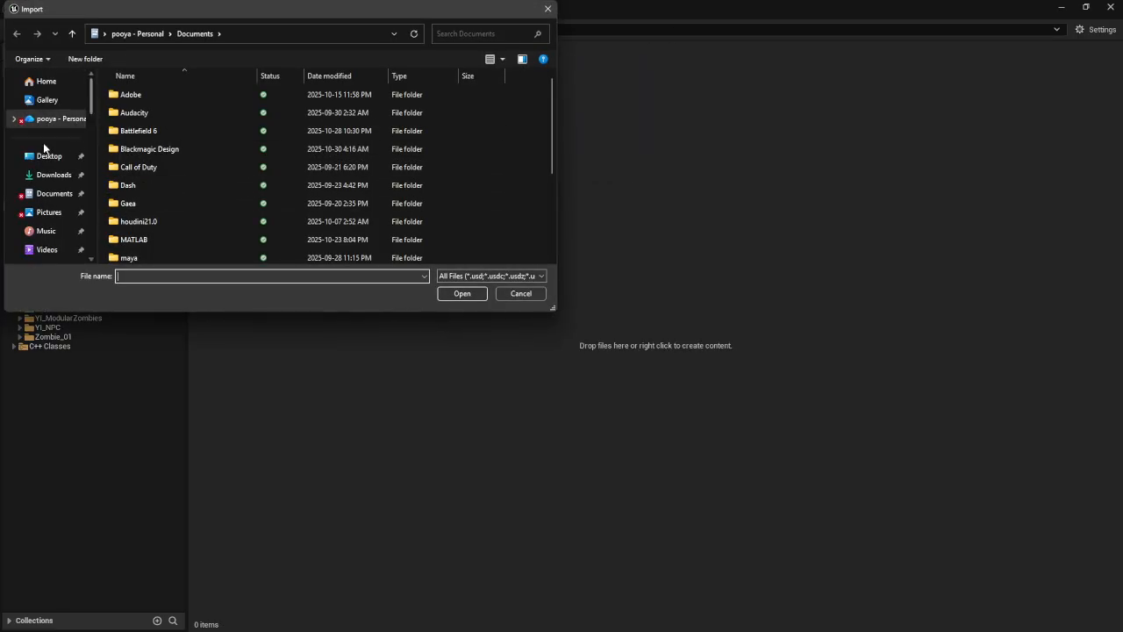
left_click(520, 294)
key("super")
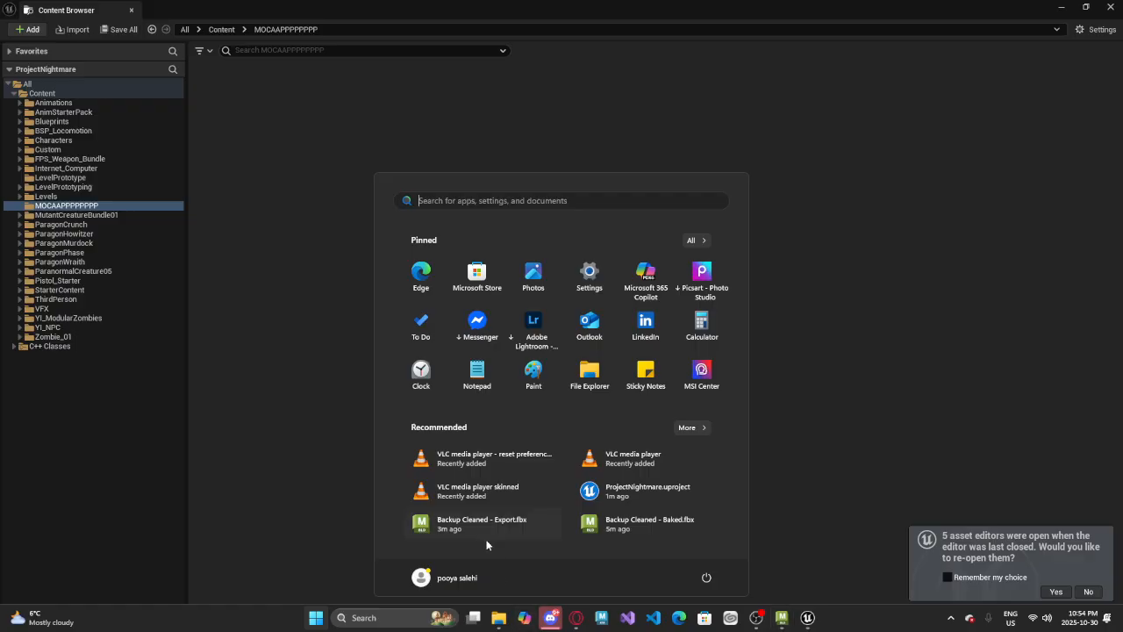
right_click(303, 241)
Import only Backup Cleaned - Export-FirstOne.fbx from the Export folder into MOCAAPPPPPPPP as a skeletal mesh with Import Animations enabled
key("super")
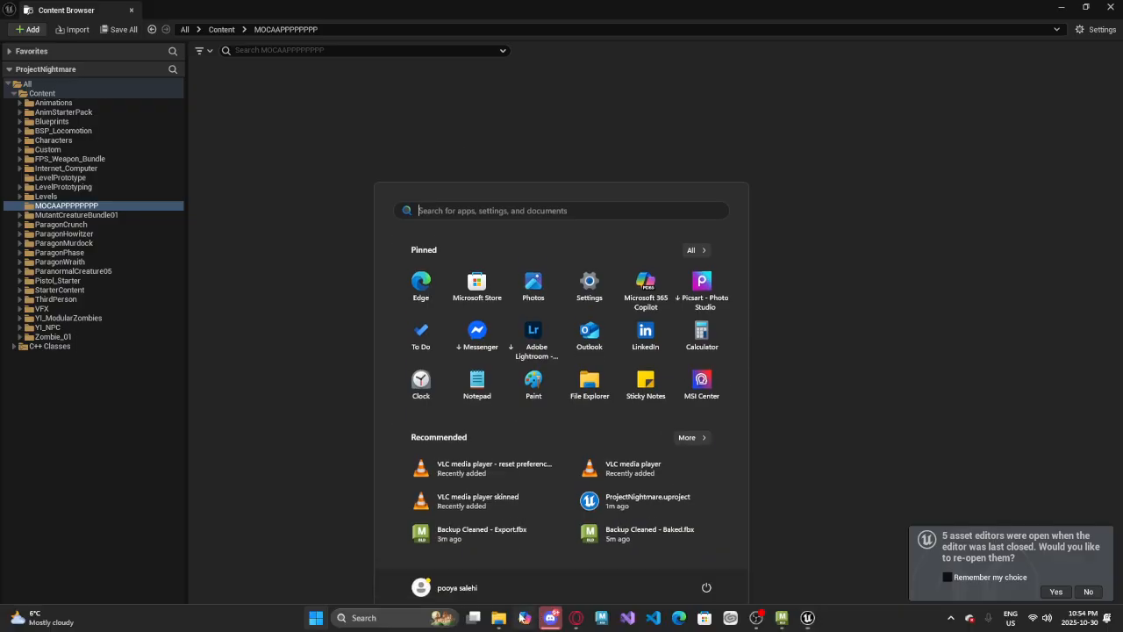
mouse_move(498, 617)
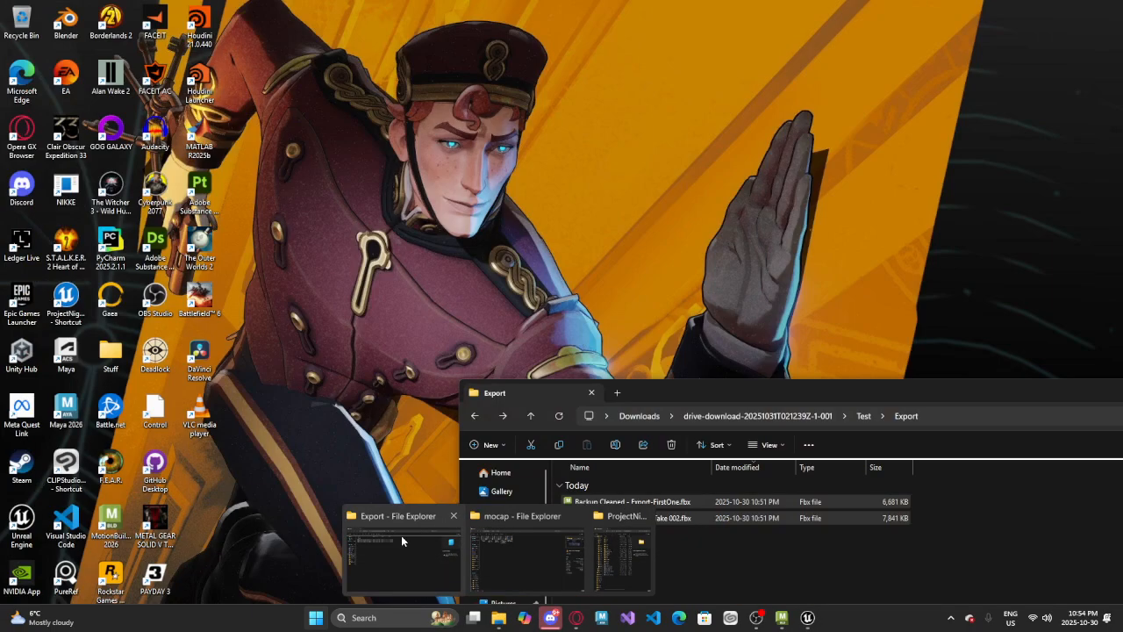
left_click(400, 535)
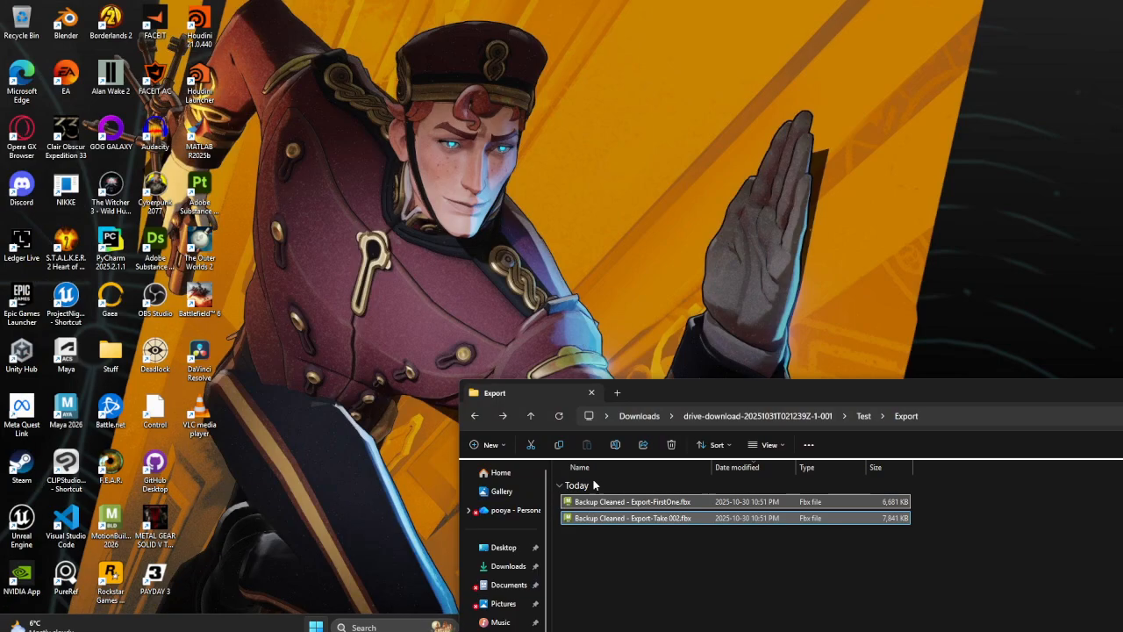
left_click(620, 502)
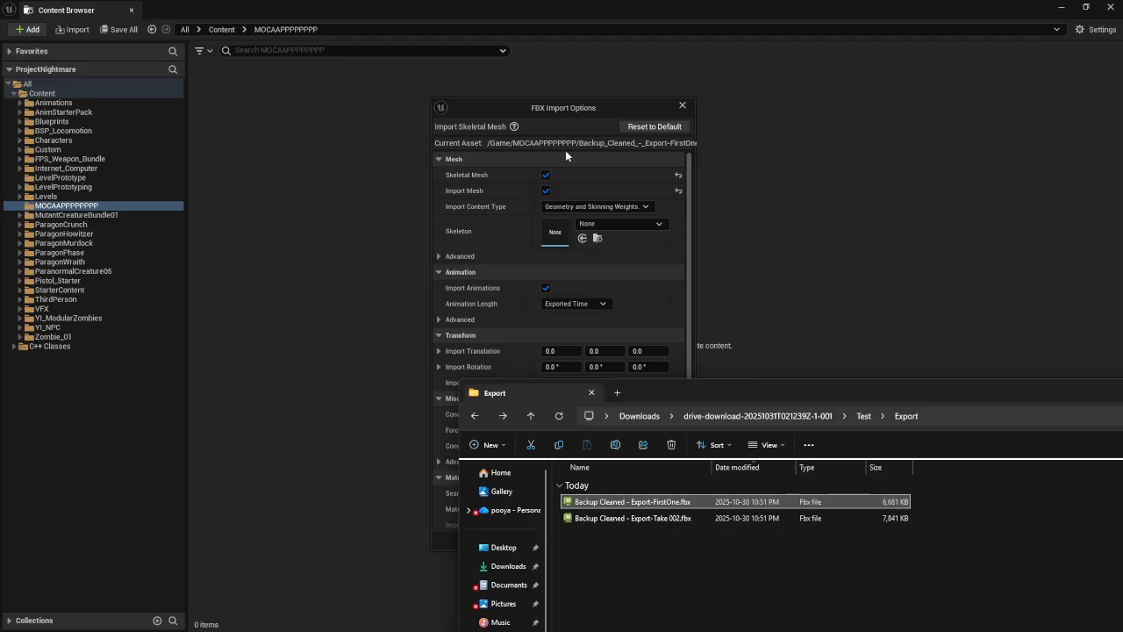
left_click(564, 144)
left_click(530, 541)
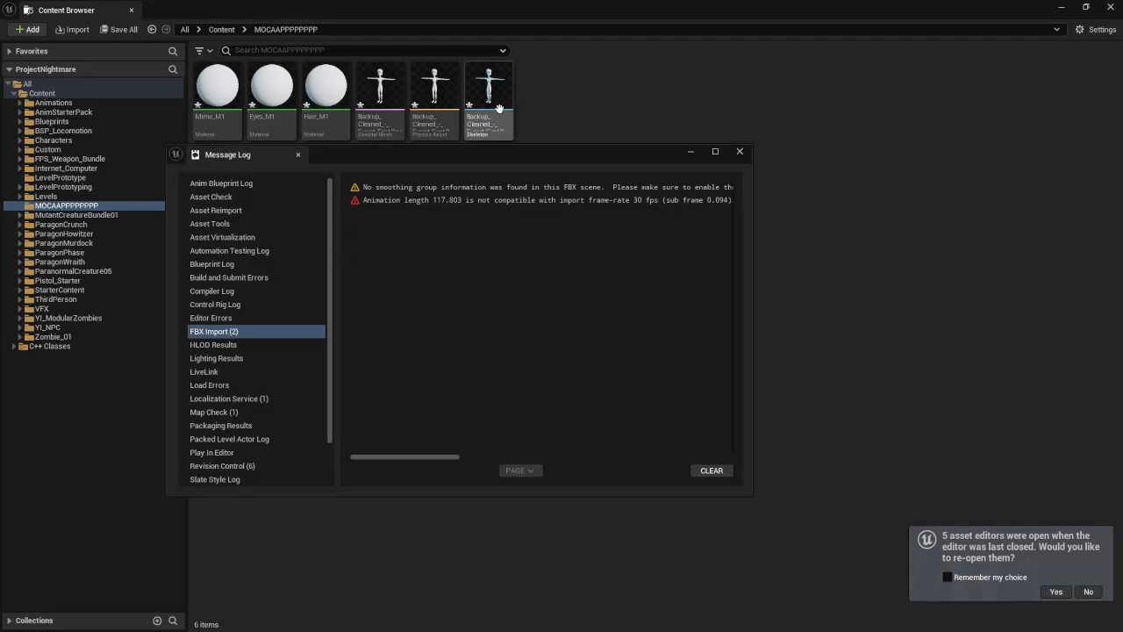
Read the FBX import messages in the Message Log, close it, and select the imported skeletal mesh
left_click_drag(435, 456, 562, 470)
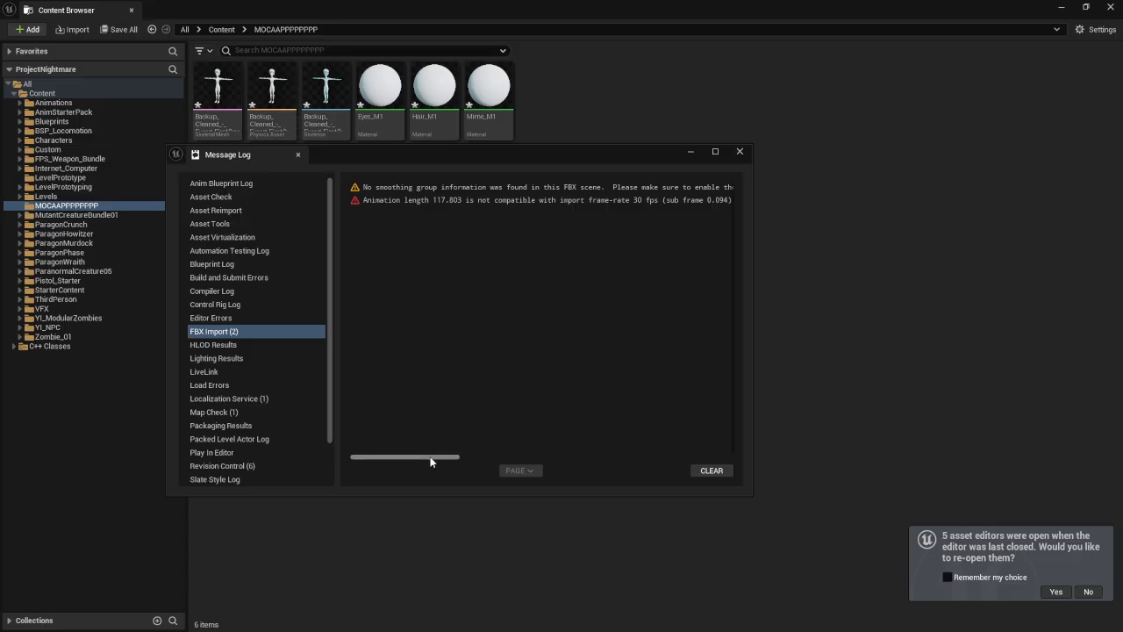
left_click_drag(430, 461, 448, 461)
left_click(645, 200)
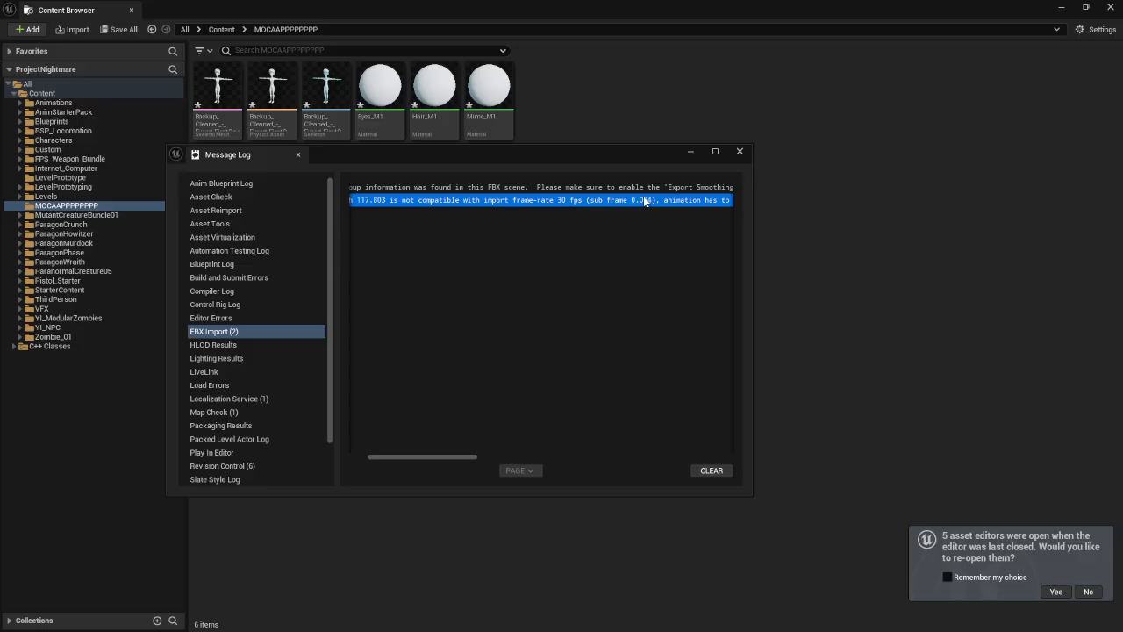
left_click(739, 152)
left_click(216, 90)
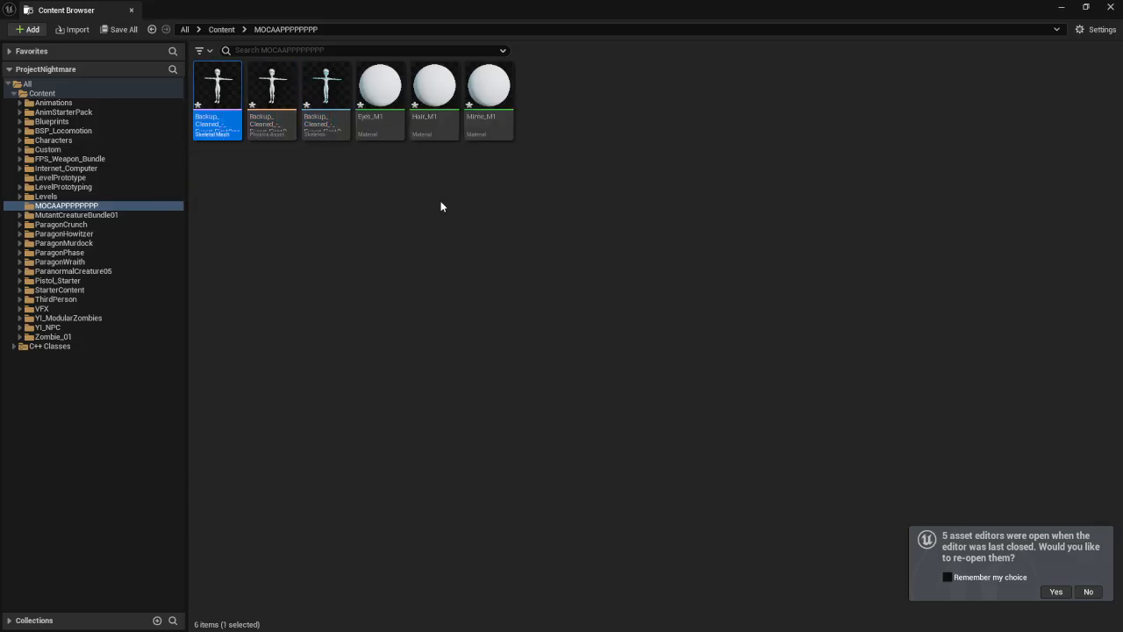
right_click(362, 227)
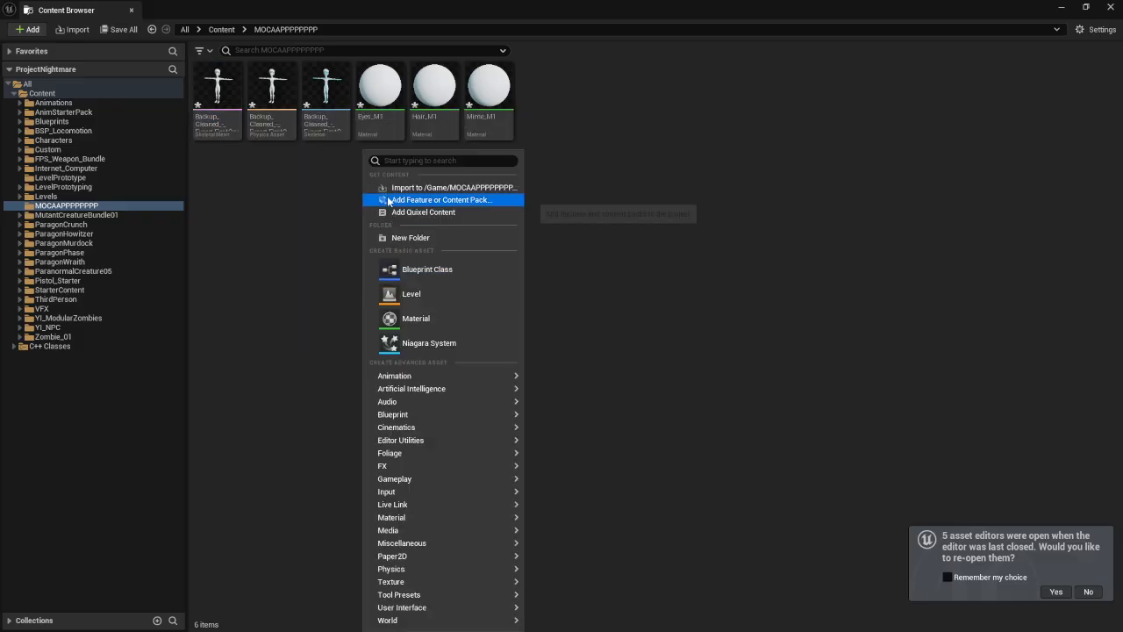
left_click(424, 187)
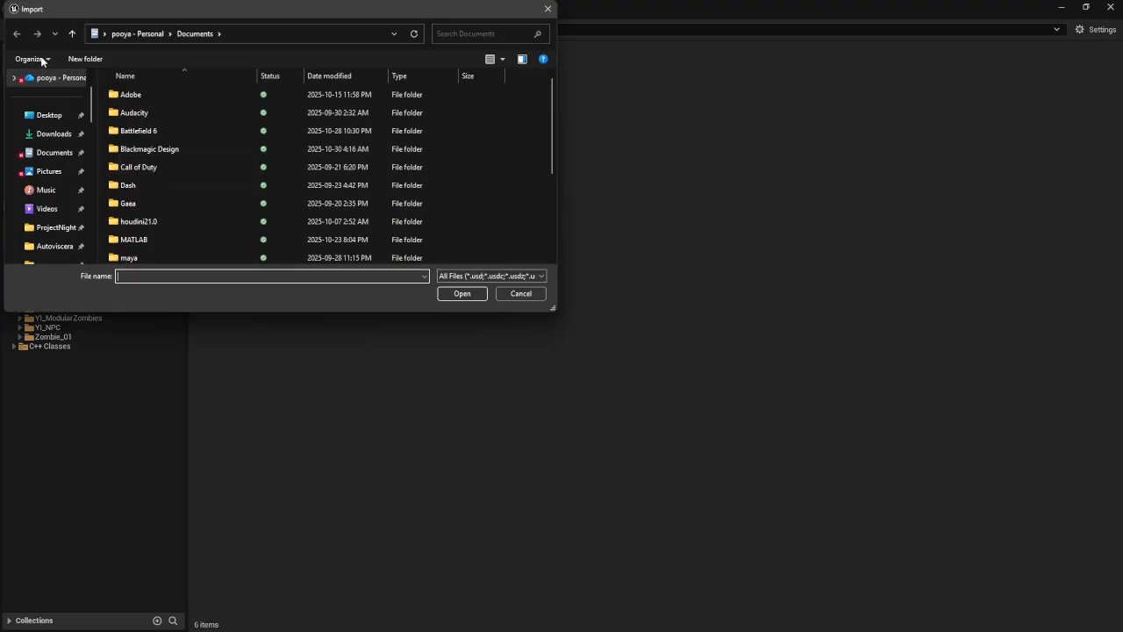
left_click(513, 298)
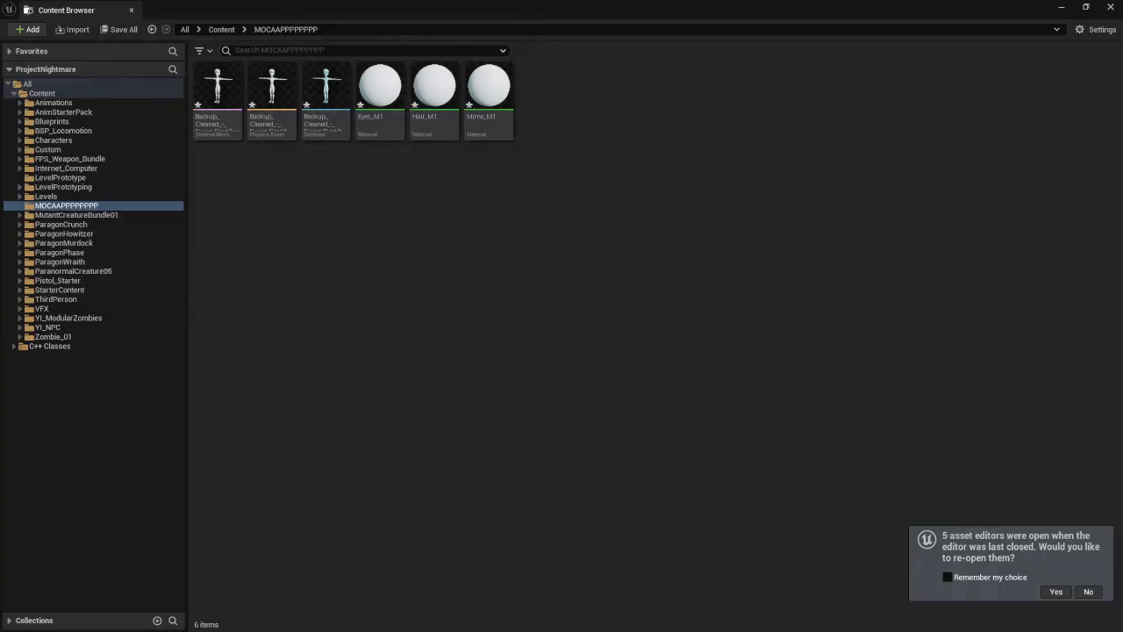
Select both FBX files in the Export folder and bring them into the MOCAAPPPPPPPP folder
key("super")
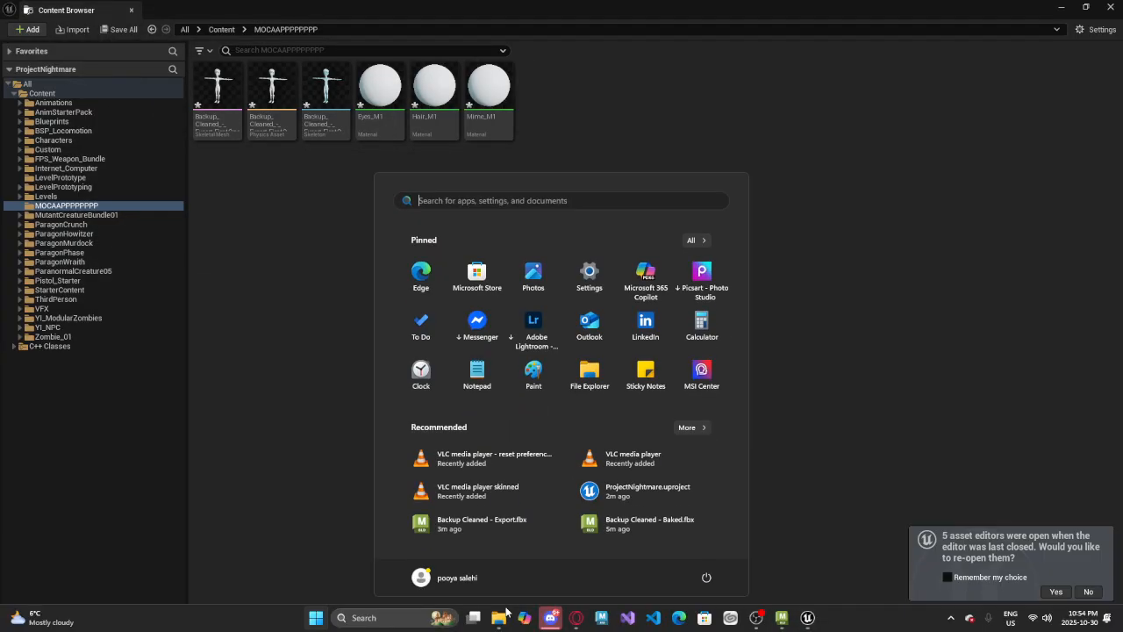
mouse_move(498, 617)
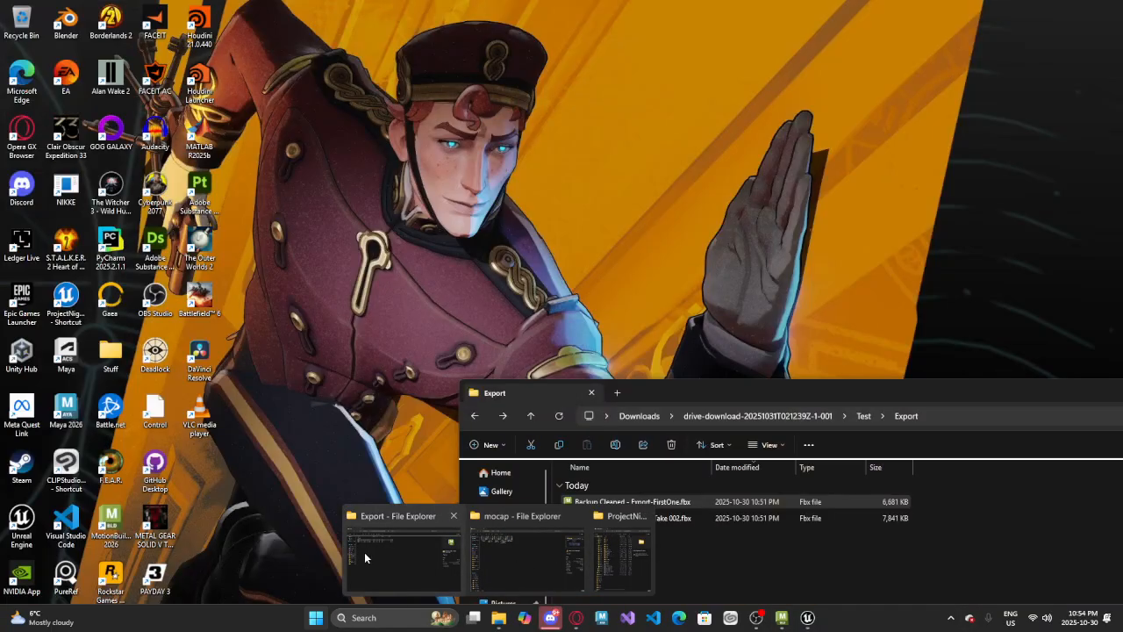
left_click(364, 552)
left_click_drag(753, 567, 344, 262)
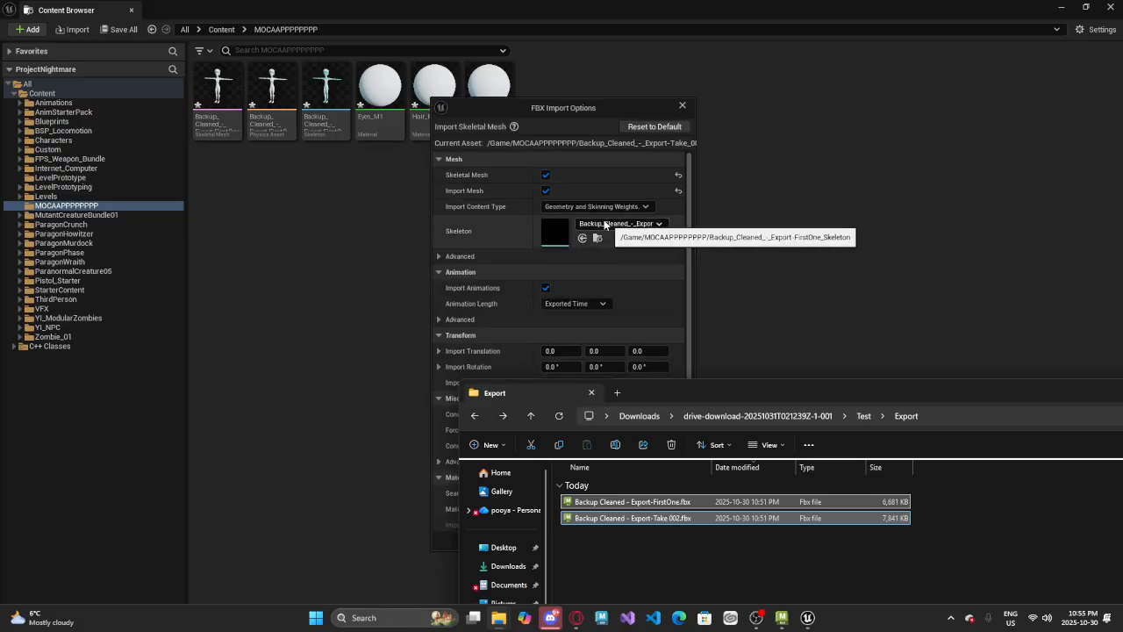
Import Backup Cleaned - Export-Take 002.fbx as animation only, with Import Mesh disabled and the existing Backup_Cleaned_-_Export-FirstOne_Skeleton
left_click(545, 175)
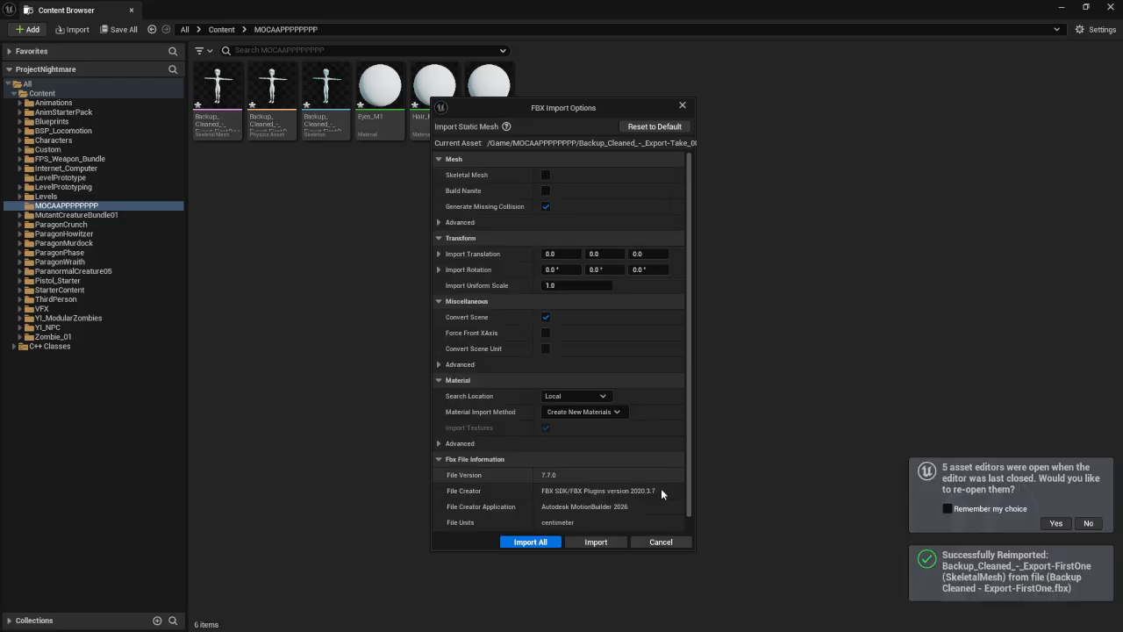
left_click(545, 174)
left_click(546, 191)
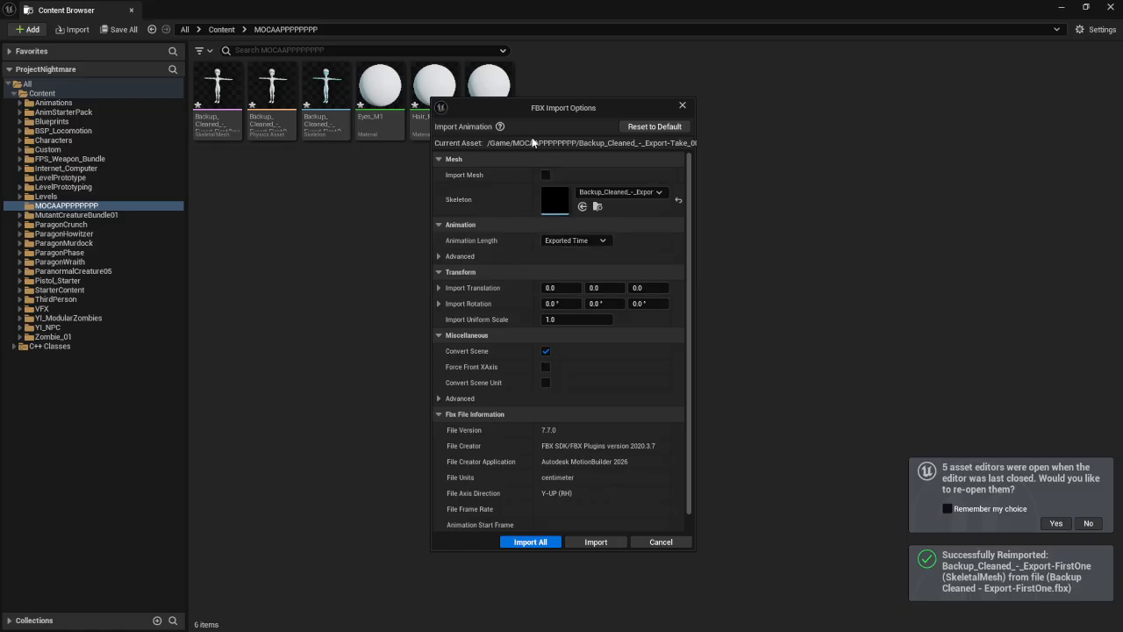
left_click(530, 541)
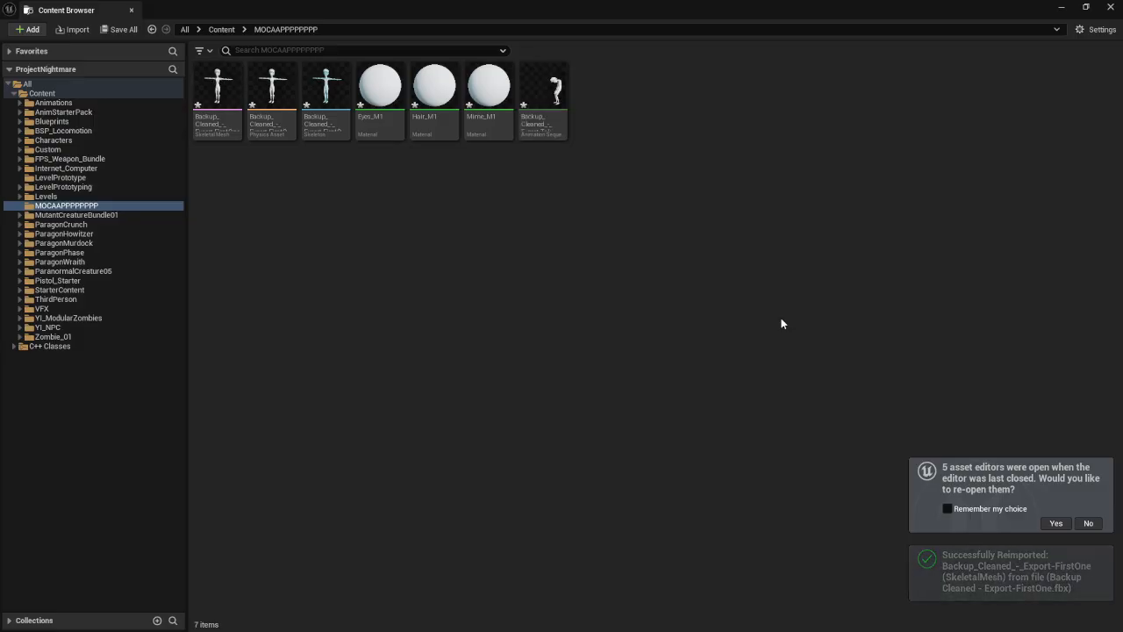
Place the imported Take 002 animation sequence on the floor of ThirdPersonMap as a preview
left_click_drag(306, 12, 121, 505)
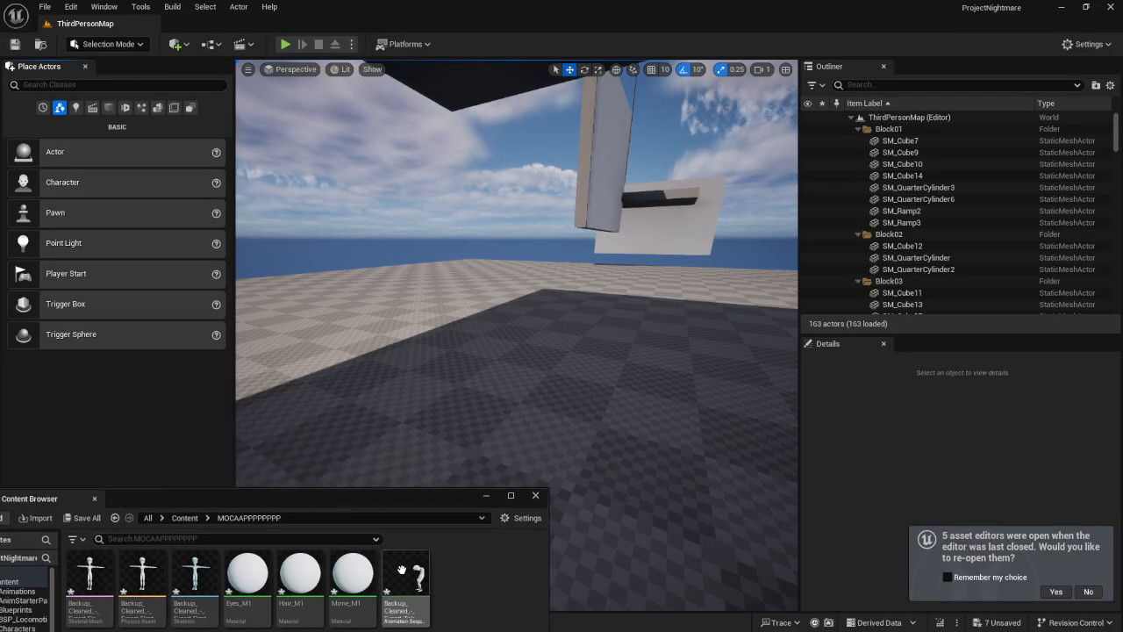
left_click_drag(402, 570, 471, 383)
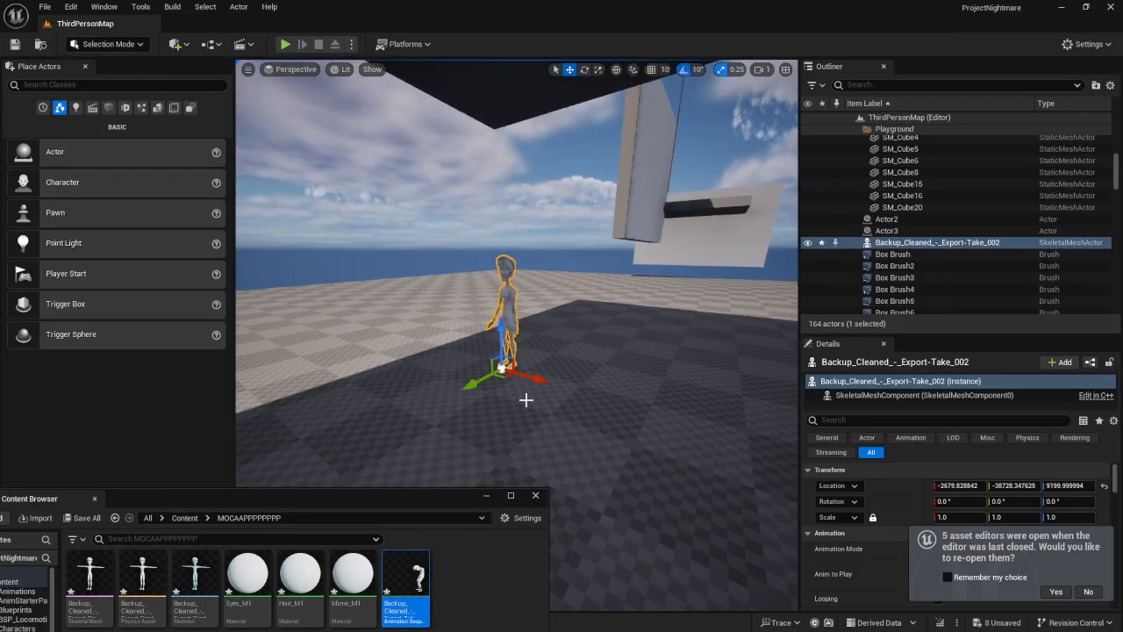
right_click_drag(526, 400, 622, 314)
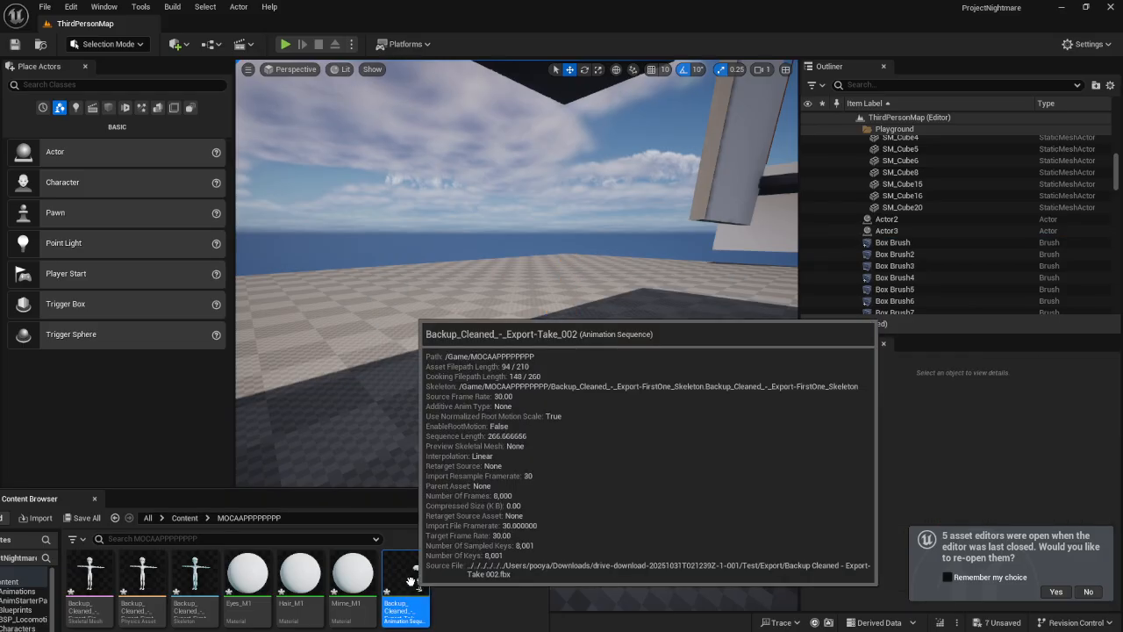
Open the Take 002 animation sequence, examine its motion in the animation editor, and close the editor
double_click(405, 583)
left_click_drag(323, 448, 392, 451)
left_click(1109, 7)
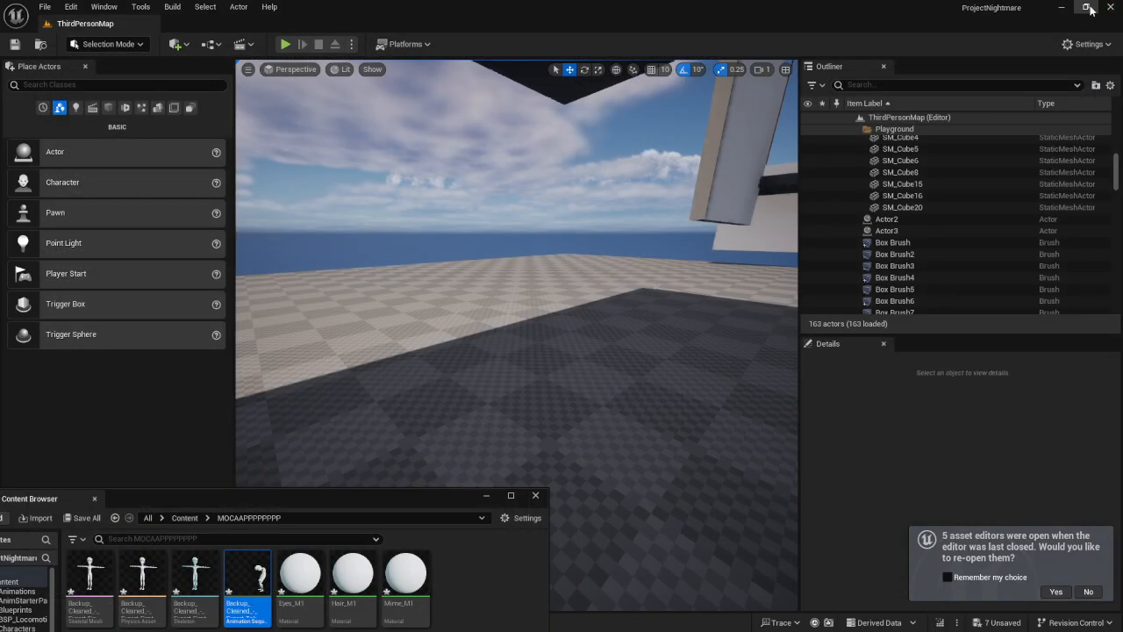
Try to delete the MOCAAPPPPPPPP folder from the project's Content folder
left_click_drag(389, 497, 686, 176)
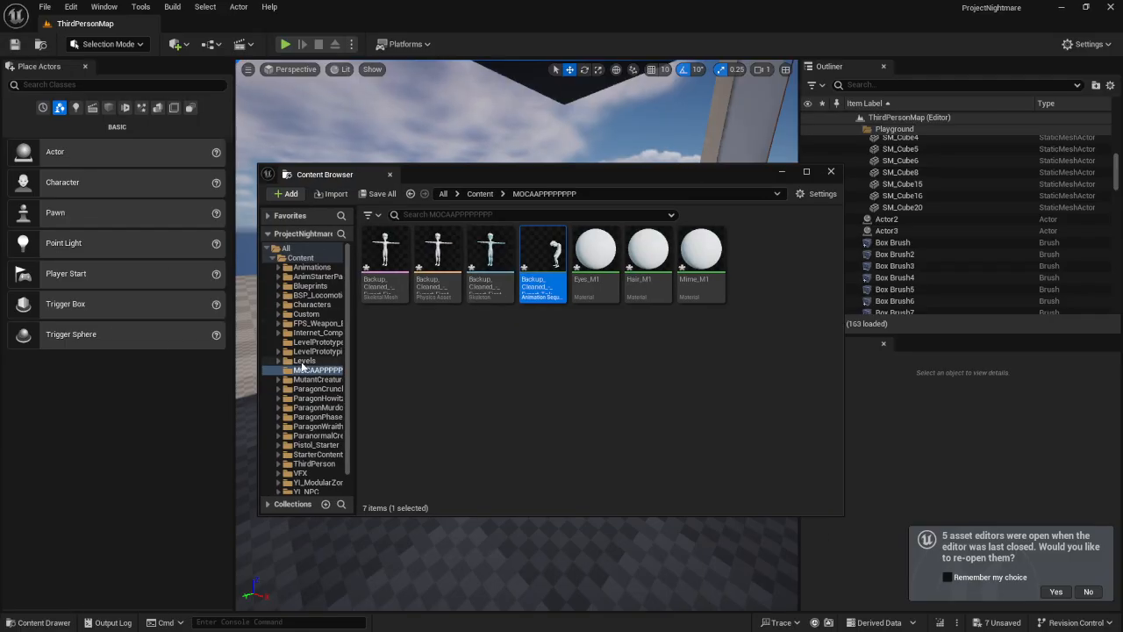
left_click(481, 194)
left_click(491, 336)
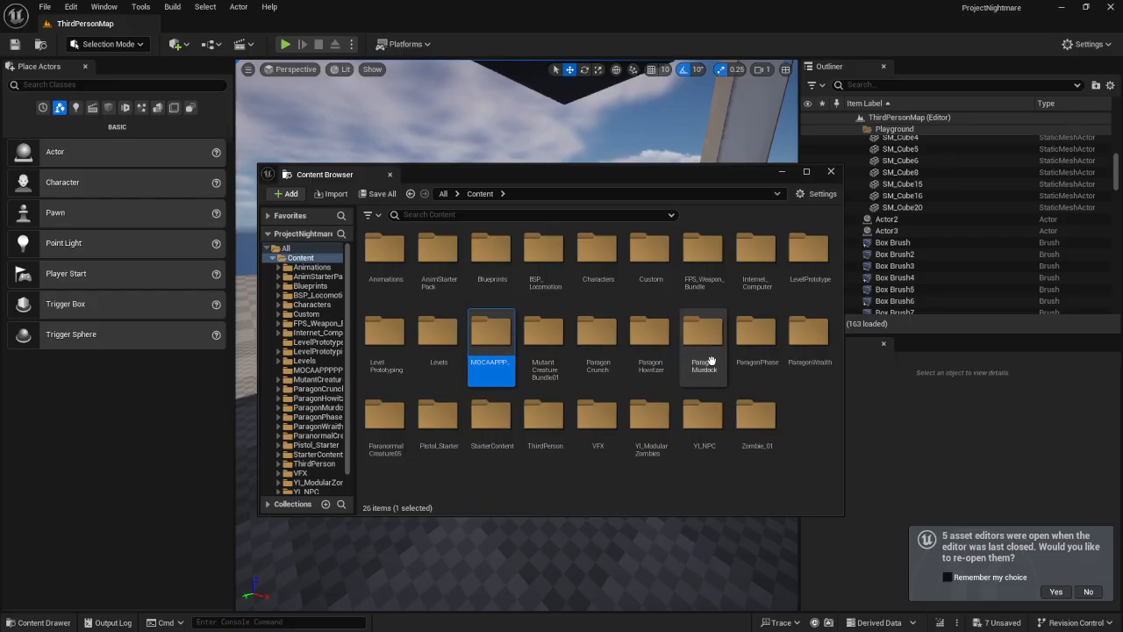
key("Delete")
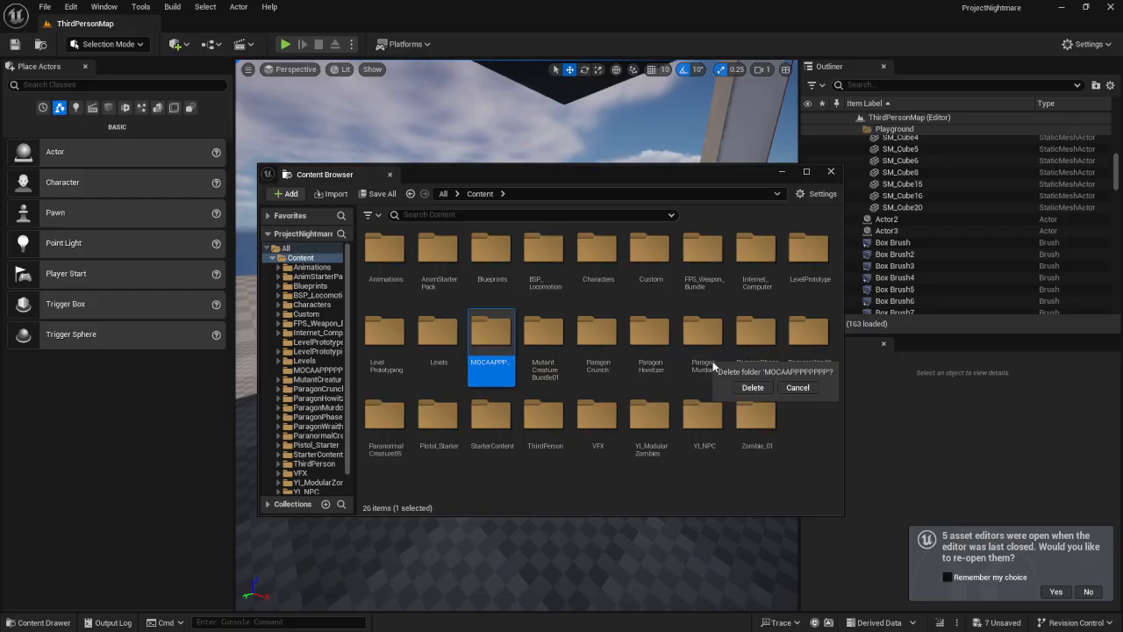
left_click(752, 387)
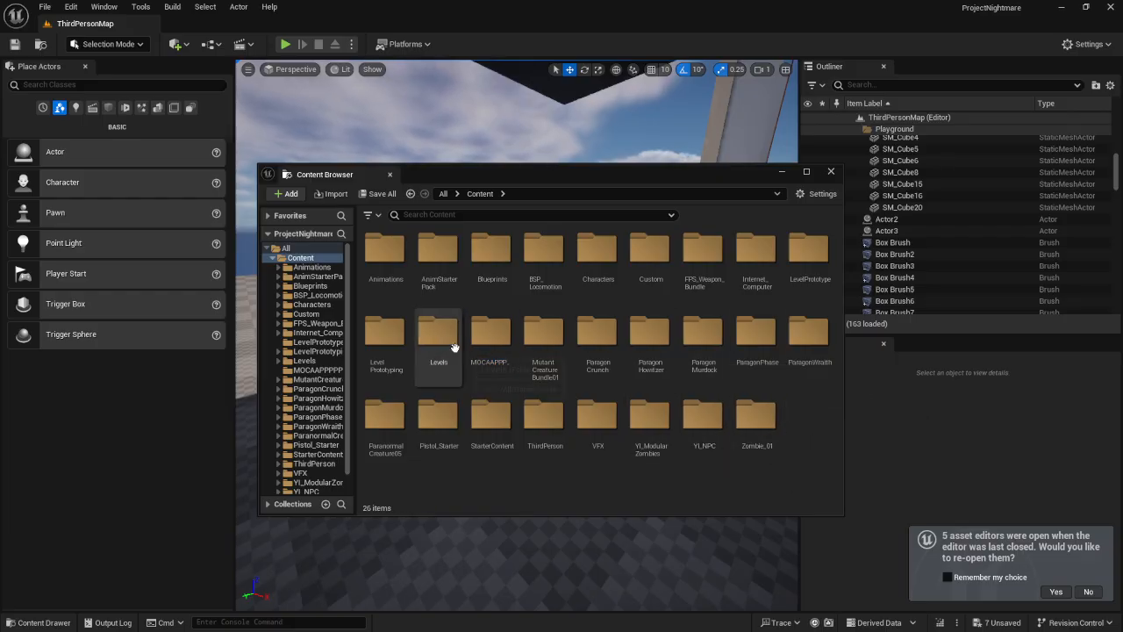
right_click(493, 334)
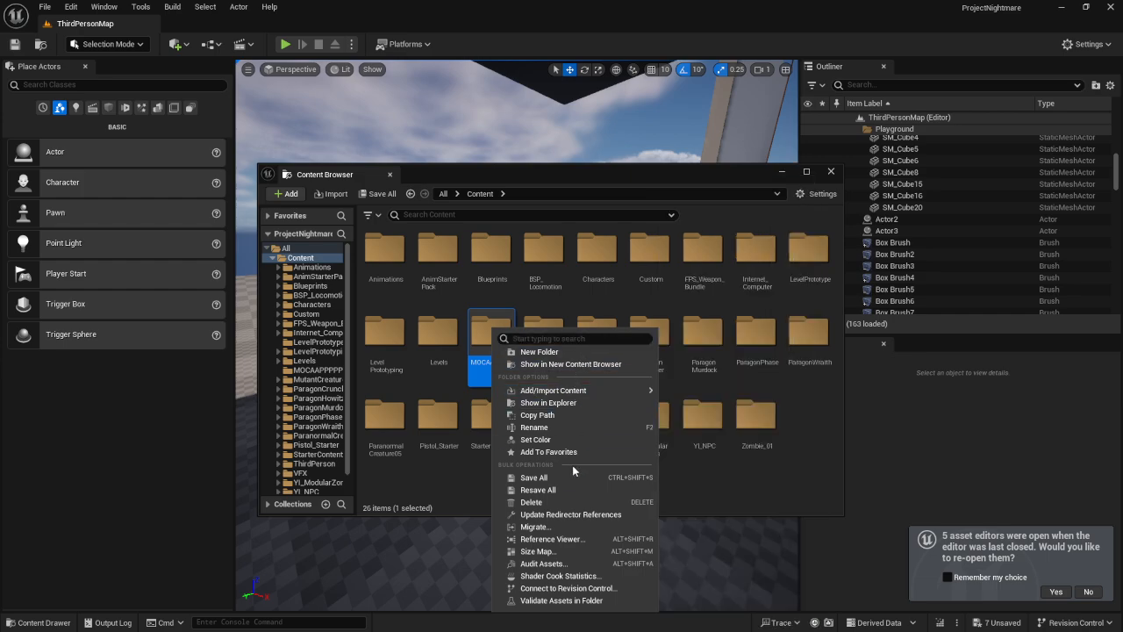
left_click(797, 441)
left_click(494, 349)
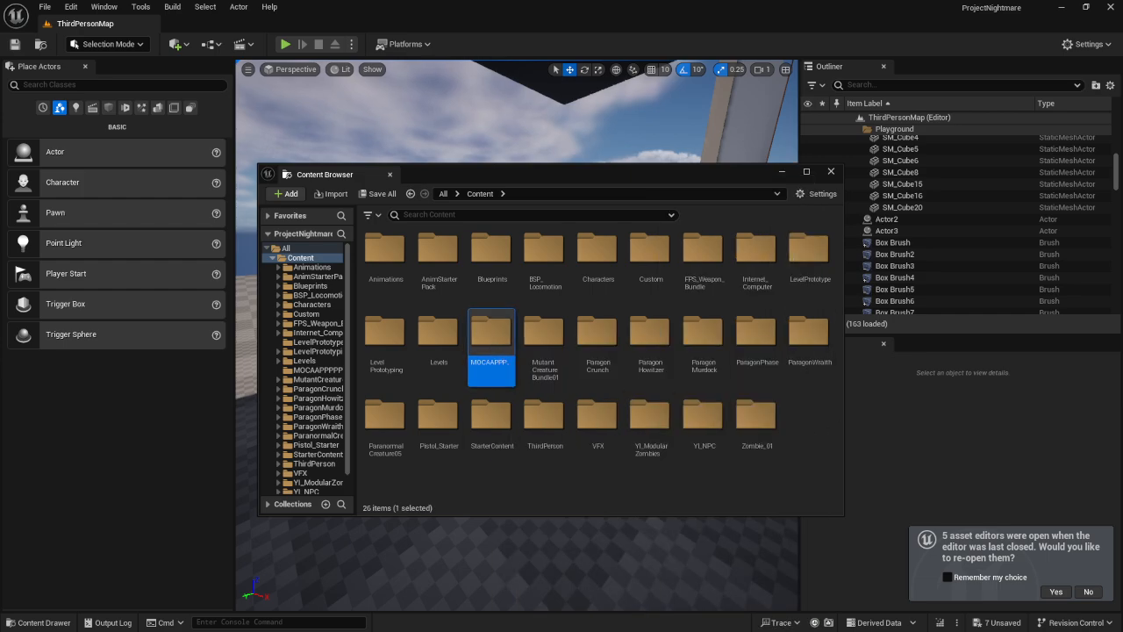
key("Delete")
left_click(652, 616)
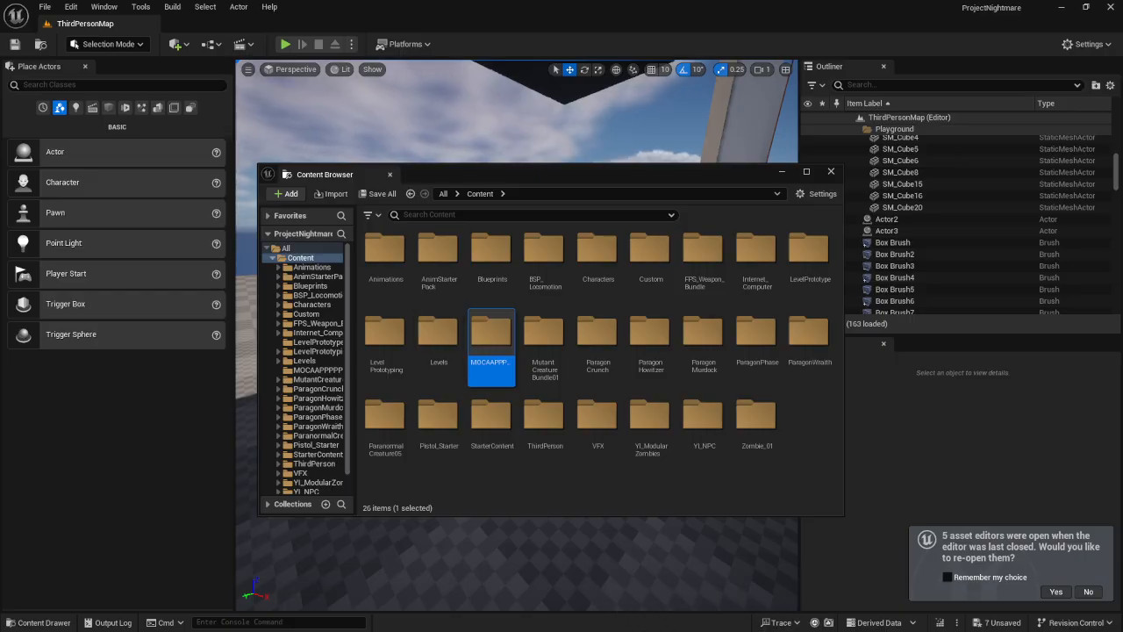
Switch to File Explorer and open the ProjectNightmare project's Content folder on disk
key("super")
mouse_move(499, 617)
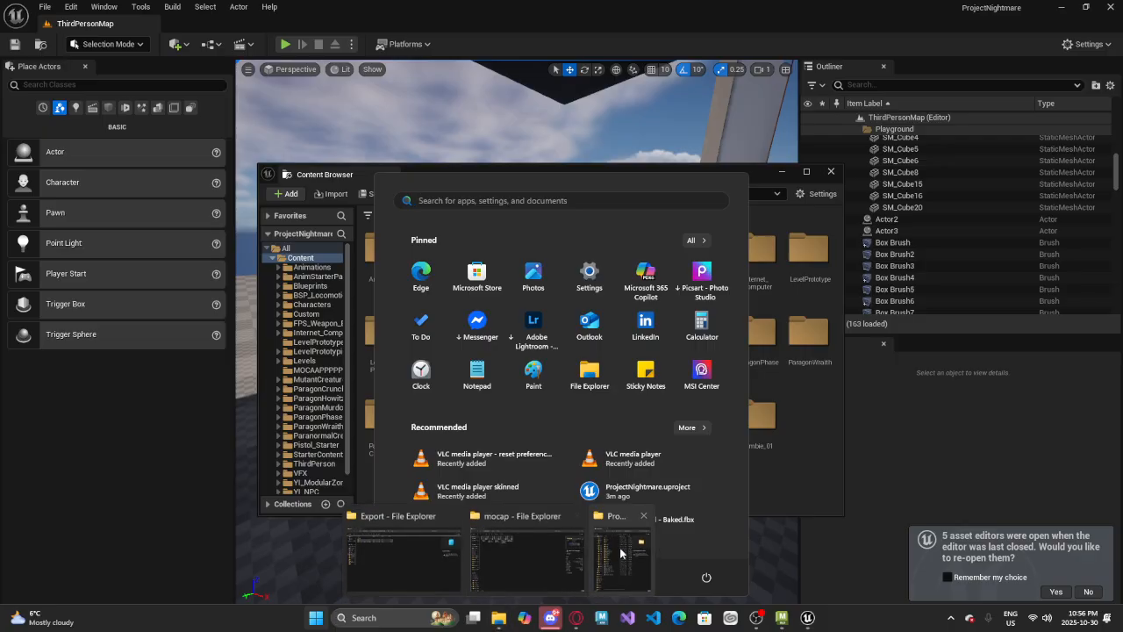
mouse_move(583, 553)
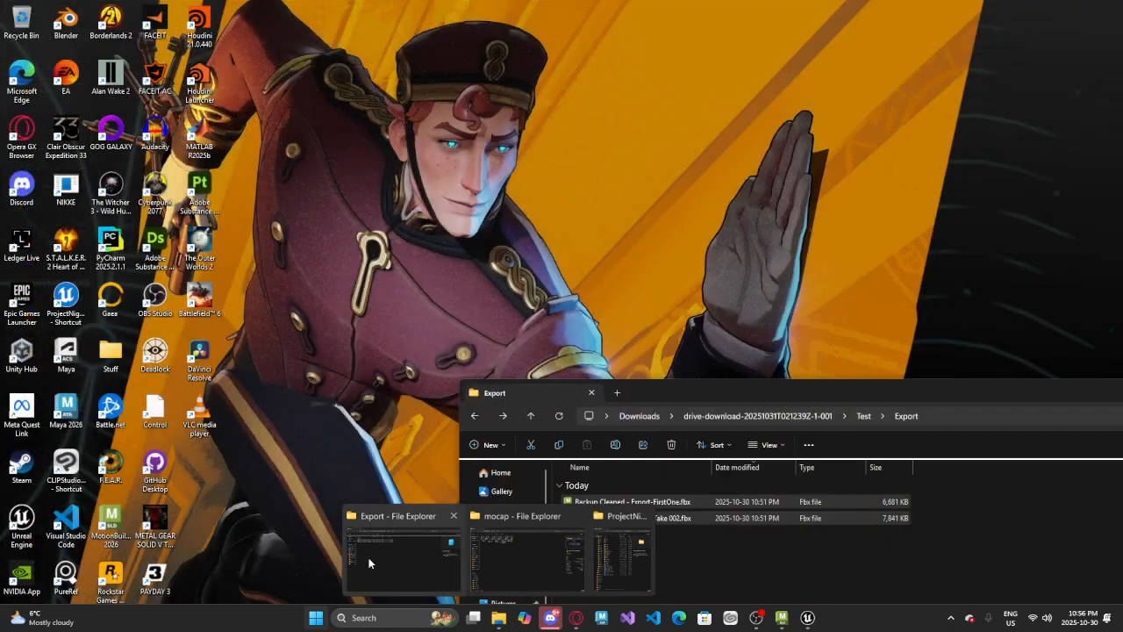
left_click(399, 557)
left_click(645, 319)
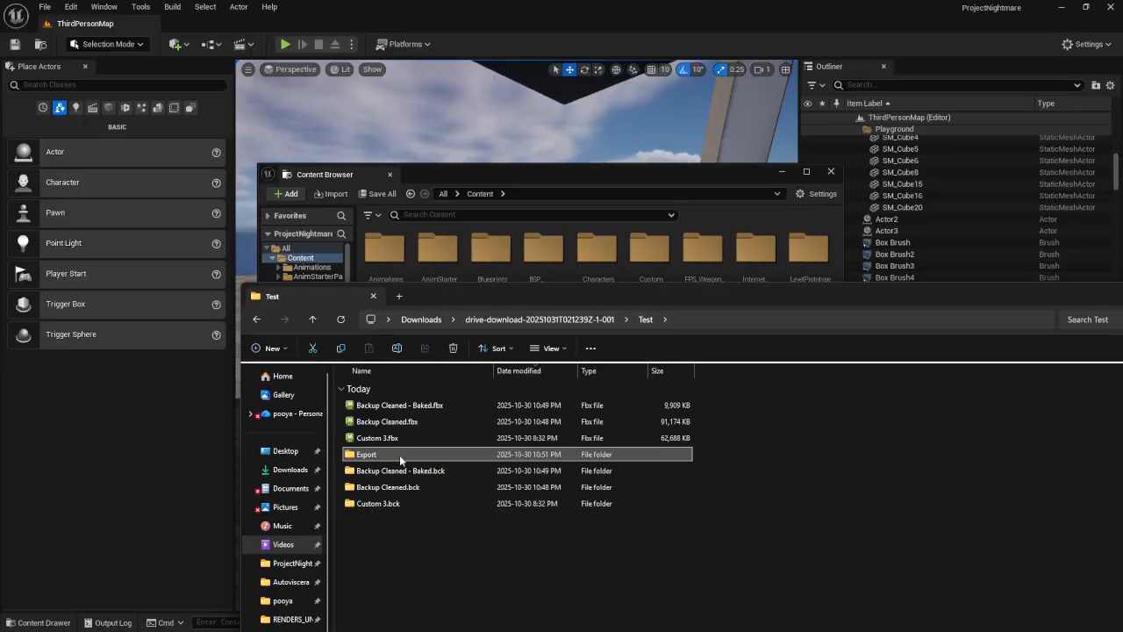
mouse_move(570, 630)
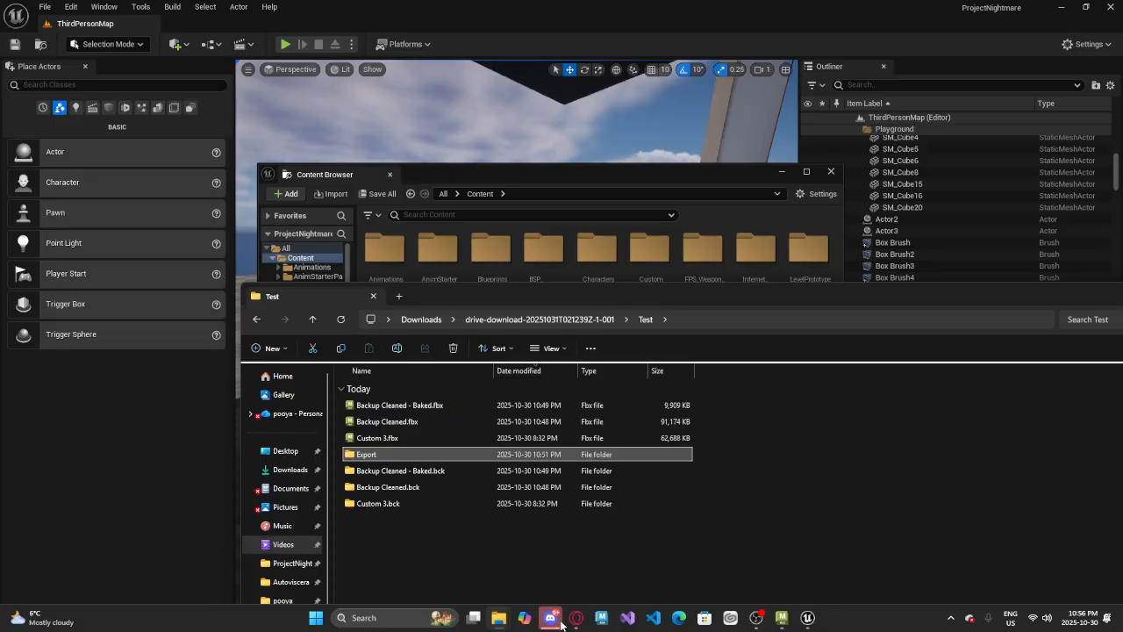
mouse_move(499, 617)
left_click(611, 564)
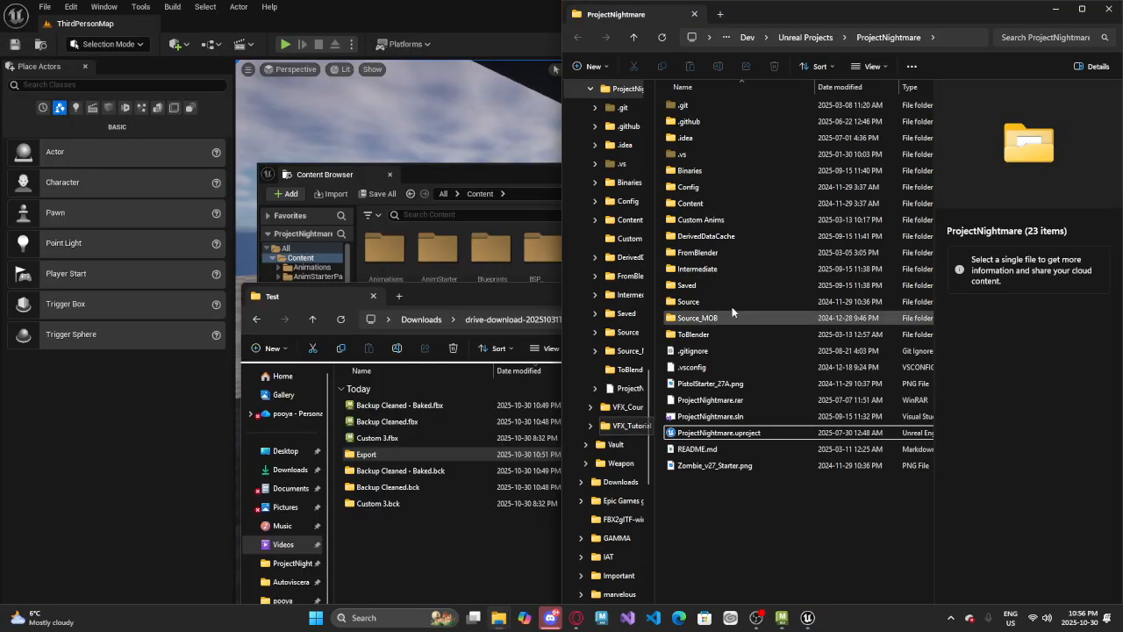
double_click(689, 206)
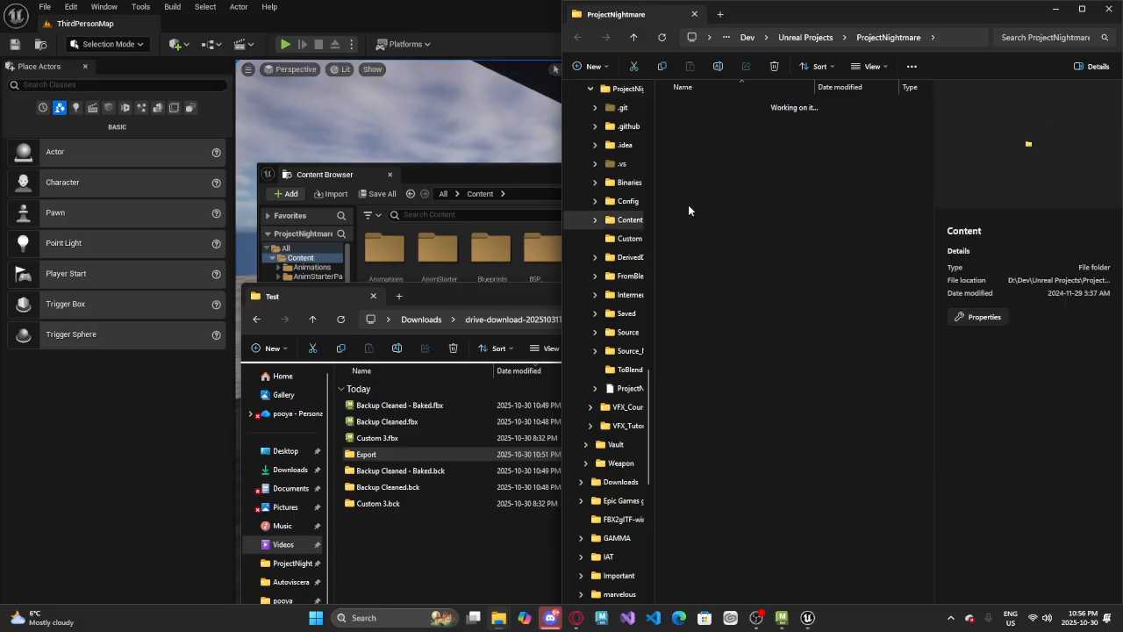
Return to Unreal Editor, open the MOCAAPPPPPPPP folder, and save all unsaved assets
left_click(467, 204)
double_click(499, 344)
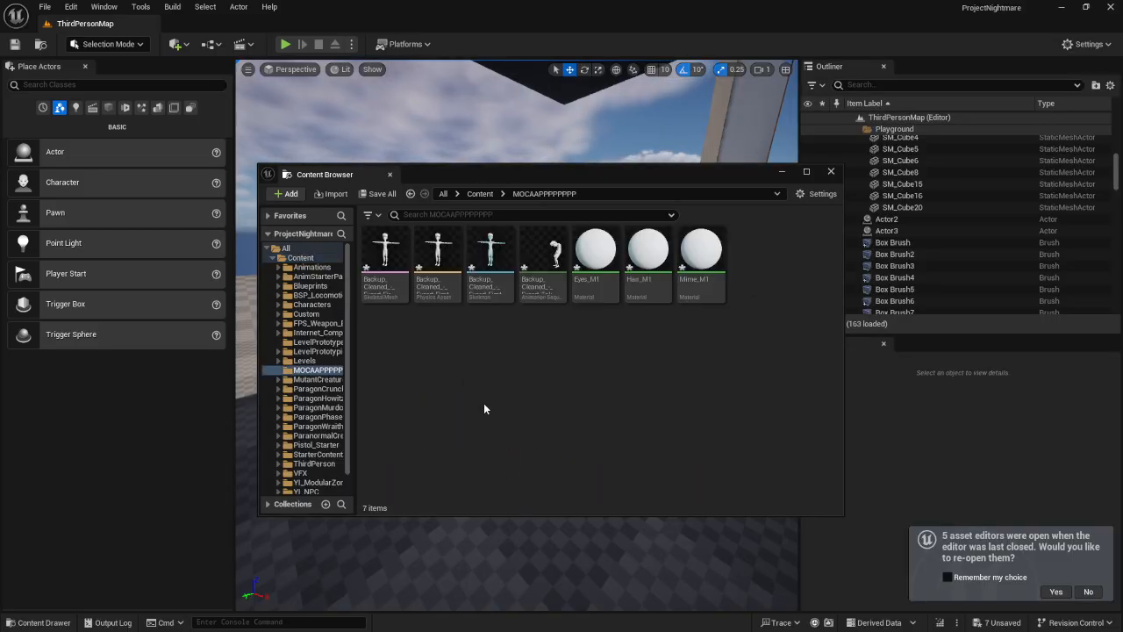
key("ctrl+shift+s")
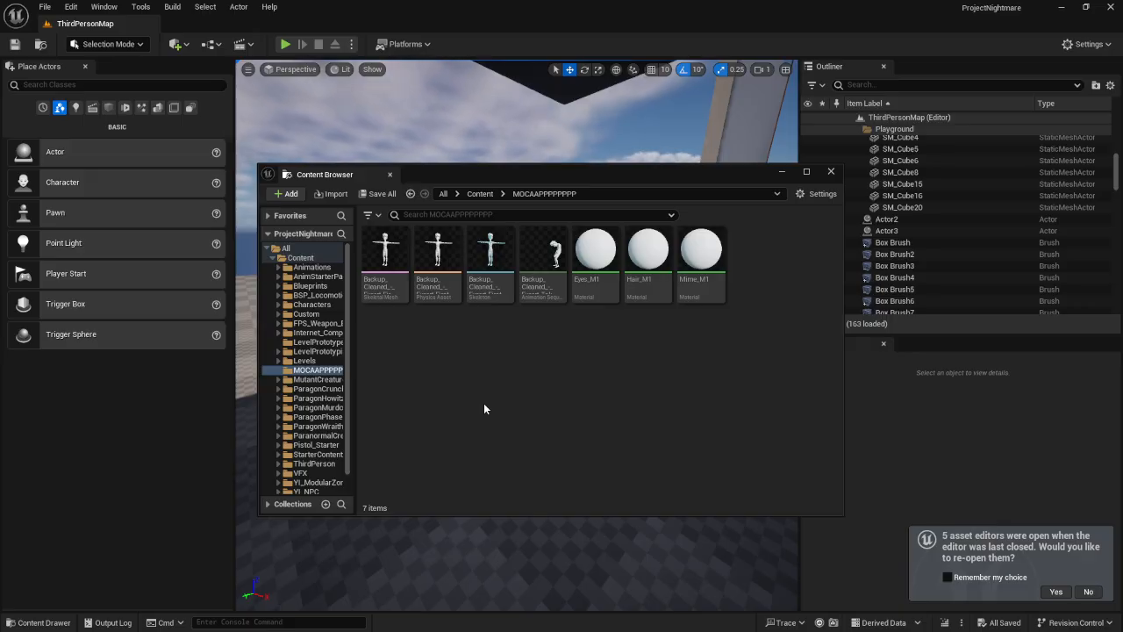
Force-delete every asset in the MOCAAPPPPPPPP folder
key("ctrl+a")
key("Delete")
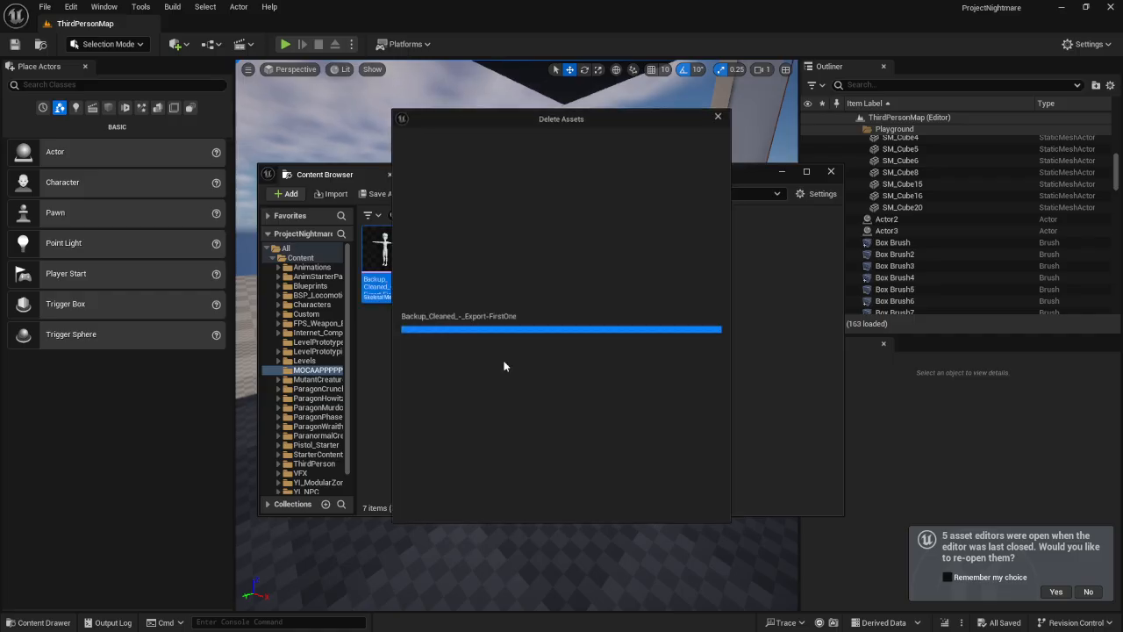
left_click(477, 510)
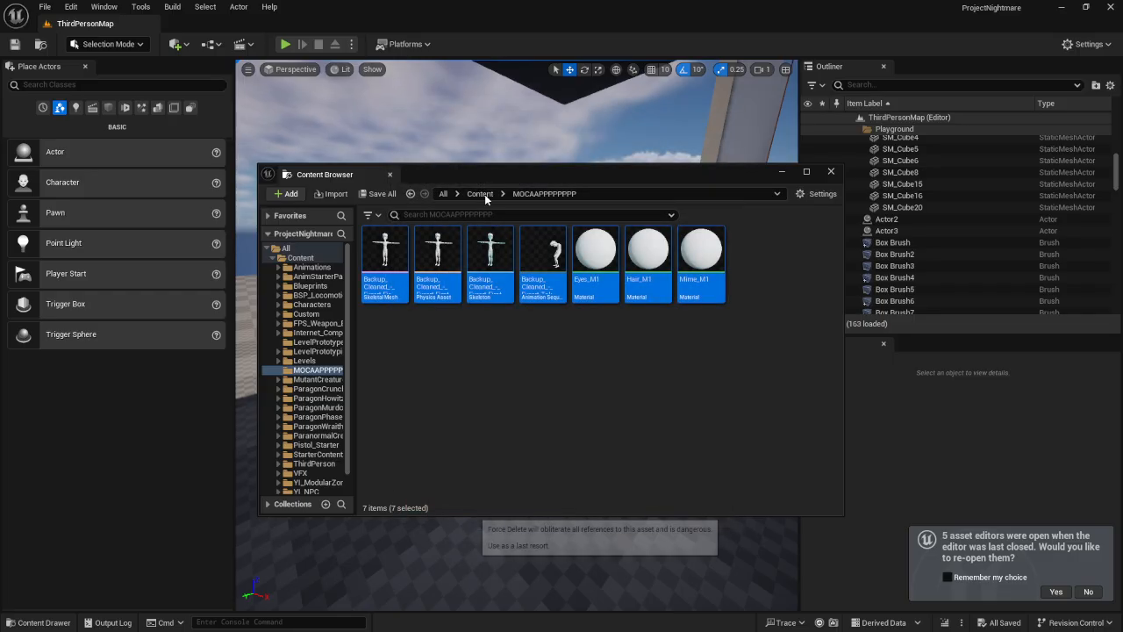
Delete the MOCAAPPPPPPPP folder itself from Content
left_click(480, 194)
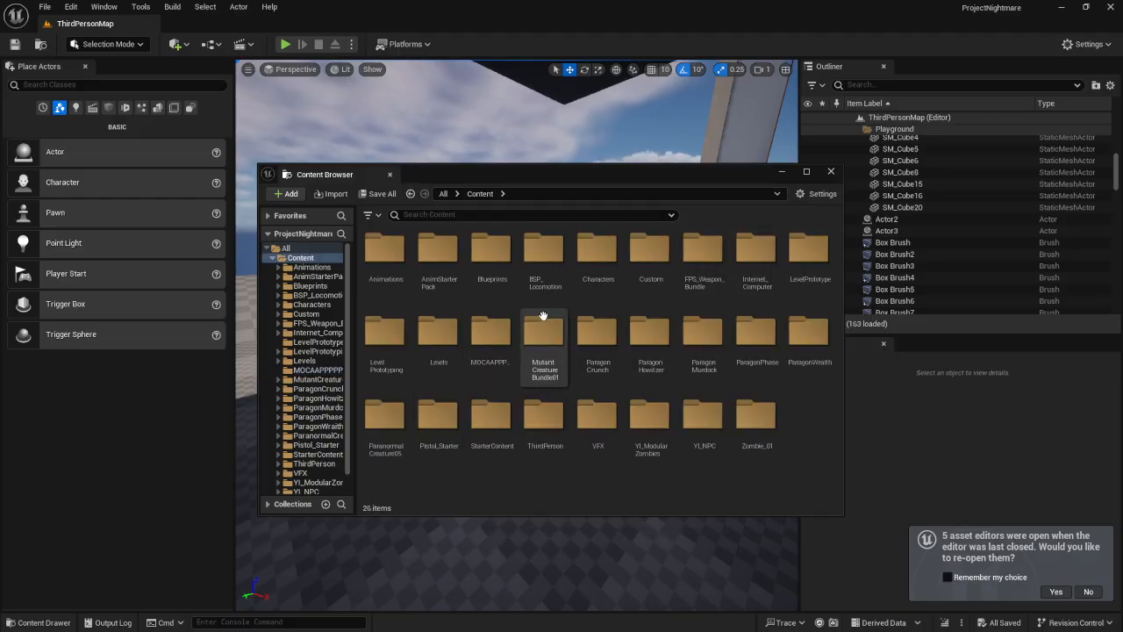
left_click(491, 333)
key("Delete")
left_click(520, 383)
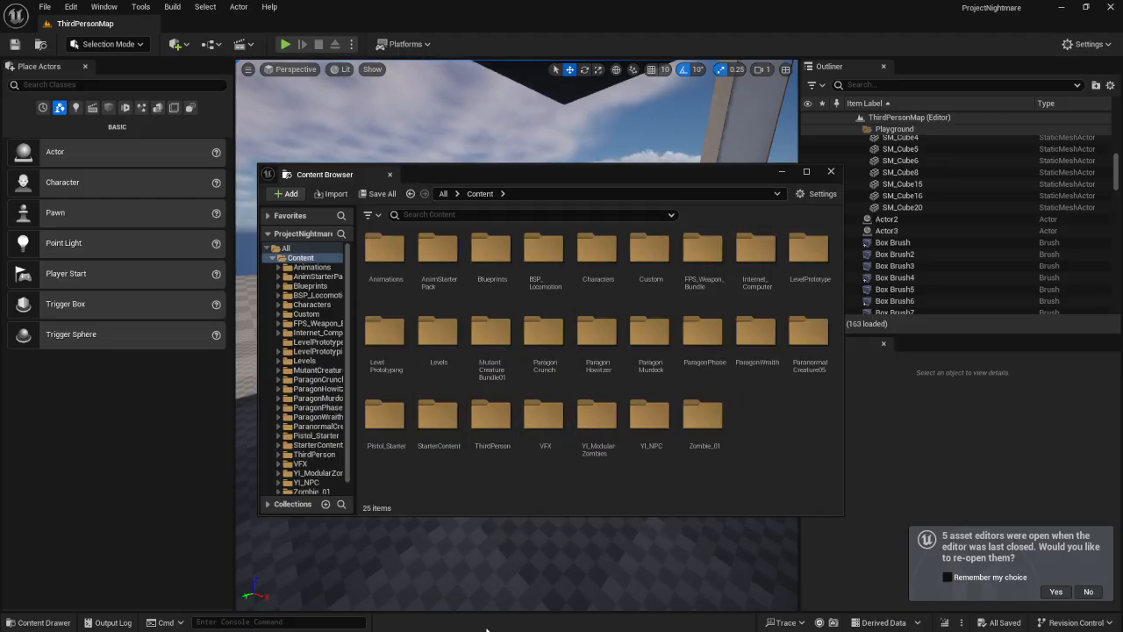
Close the Content Browser, Unreal Editor, and the File Explorer window showing the project's Content folder
left_click(824, 162)
left_click(829, 172)
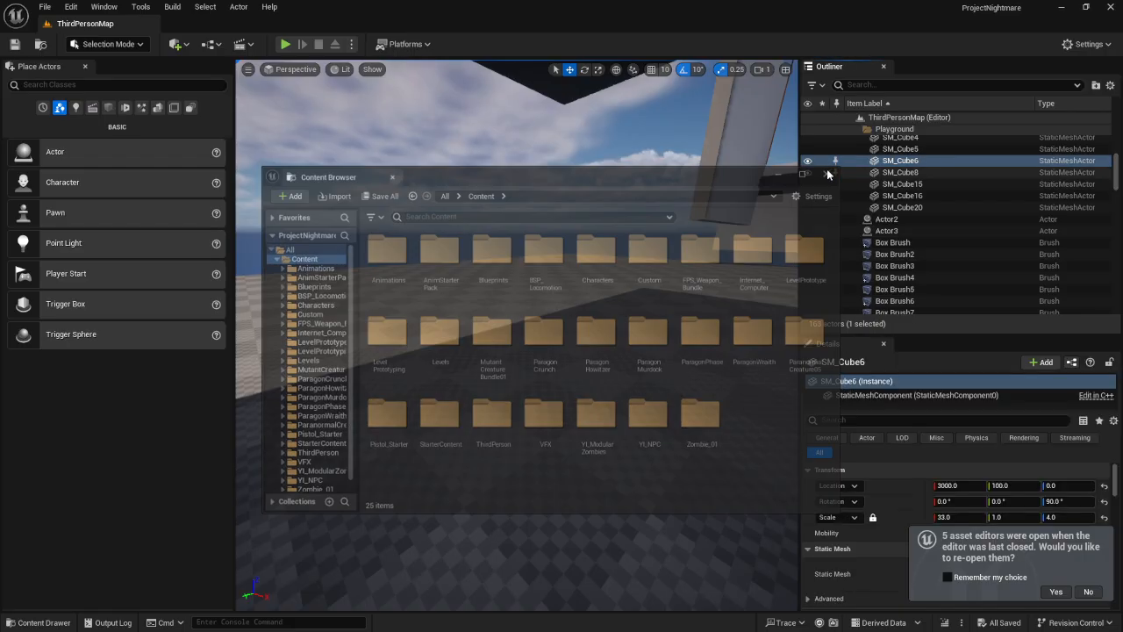
left_click(1111, 8)
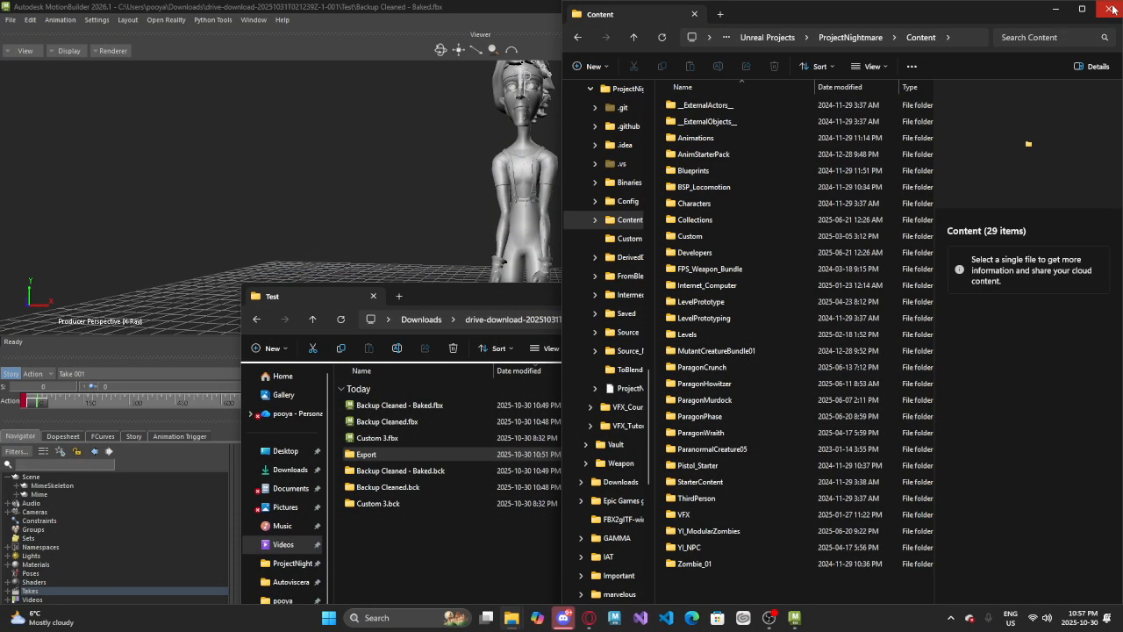
left_click(1111, 9)
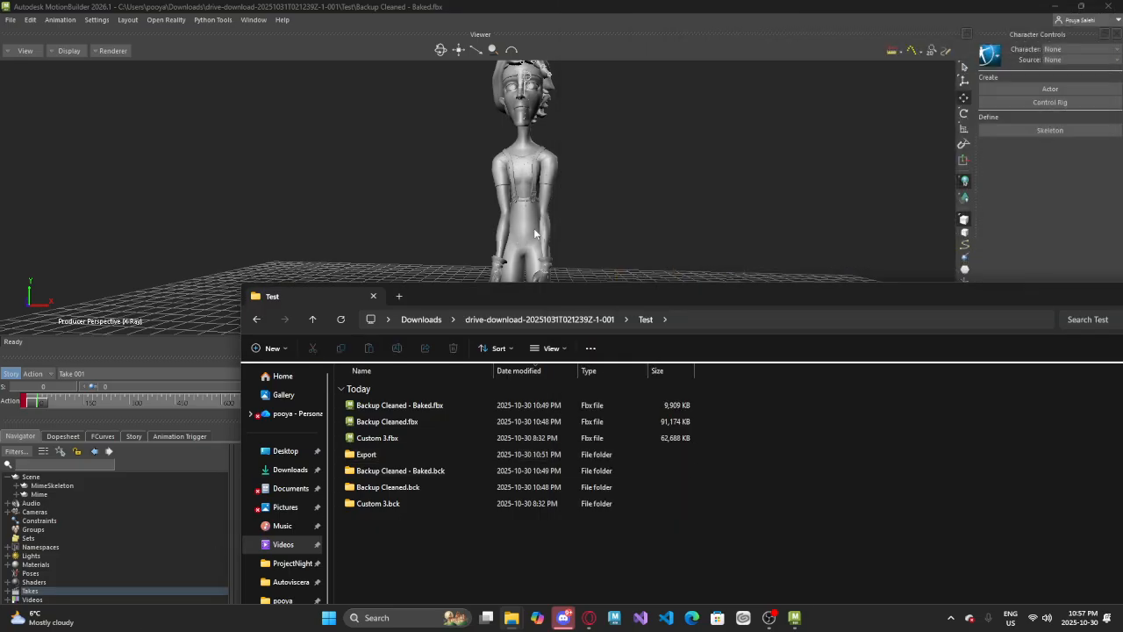
Switch to MotionBuilder and examine the baked character in Take 001 from several angles and distances
left_click_drag(513, 296, 397, 473)
left_click(392, 306)
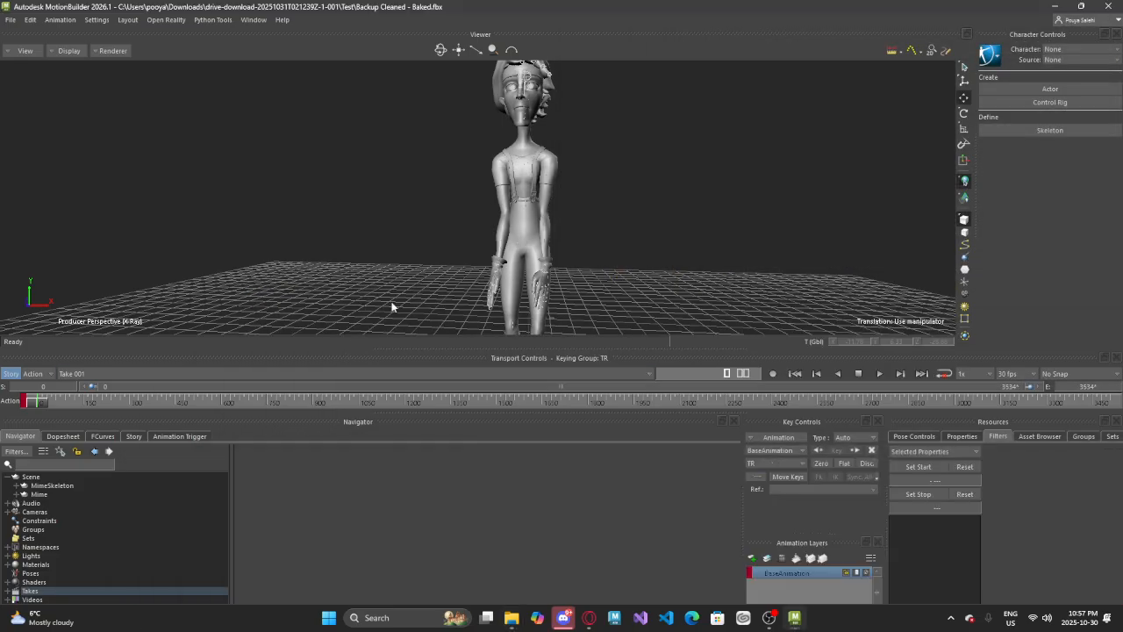
scroll(392, 306, "down", 5)
left_click_drag(392, 285, 421, 279, "alt")
middle_click_drag(421, 279, 400, 336, "alt")
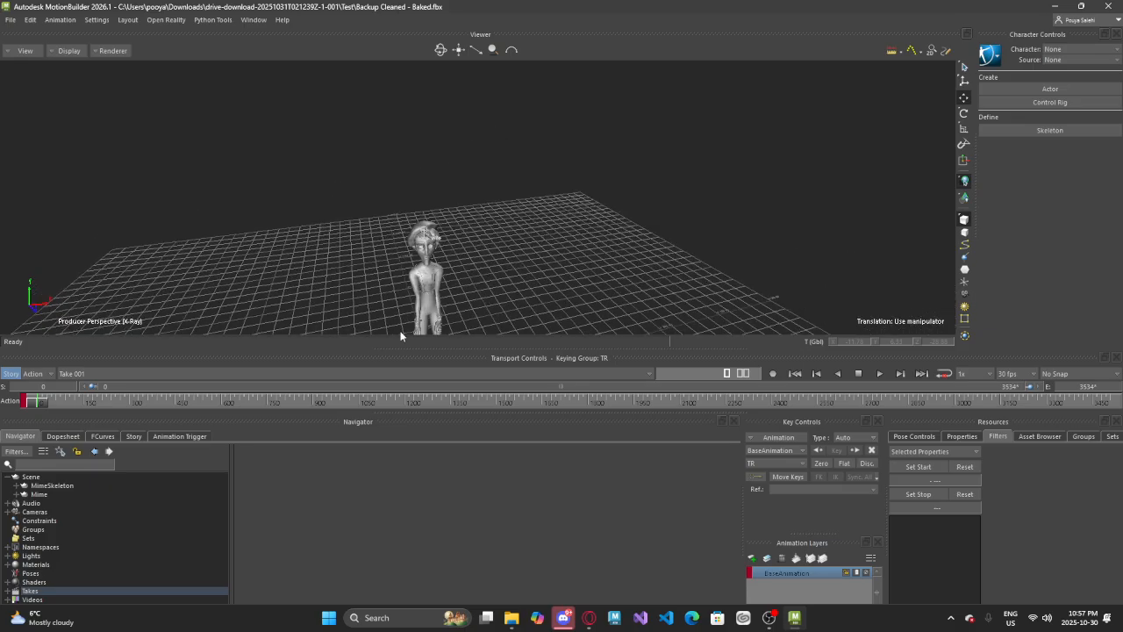
left_click_drag(401, 336, 381, 307, "alt")
middle_click_drag(380, 307, 476, 211, "alt")
left_click_drag(453, 230, 311, 293, "alt")
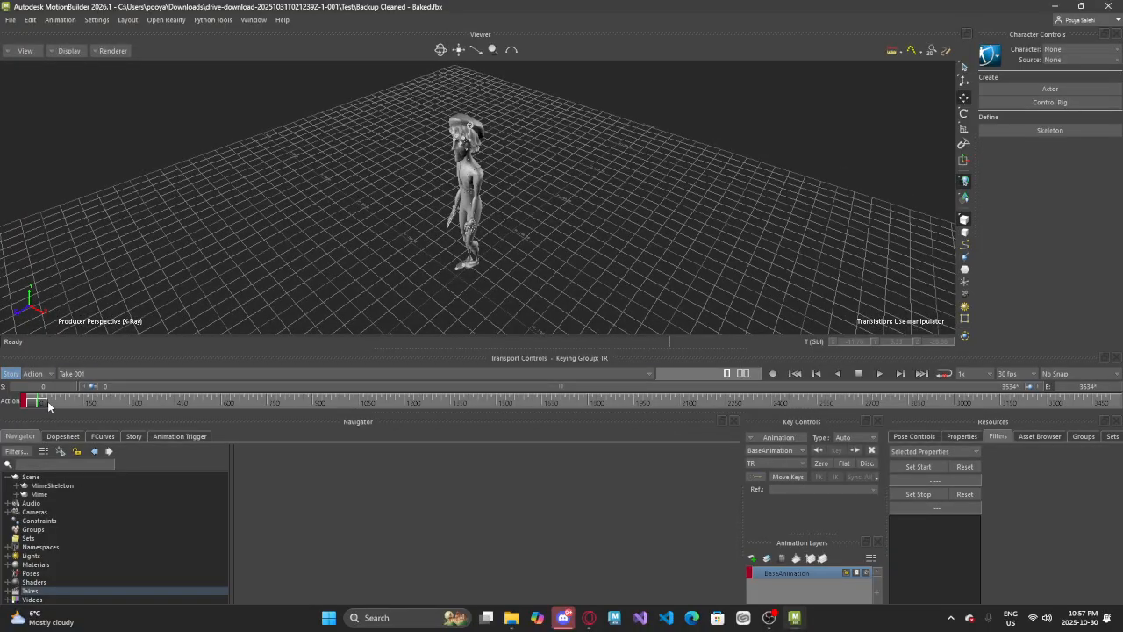
mouse_move(48, 405)
left_mouse_down()
mouse_move(161, 416)
mouse_move(421, 407)
mouse_move(38, 440)
mouse_move(727, 438)
mouse_move(552, 480)
mouse_move(241, 464)
mouse_move(132, 451)
mouse_move(120, 403)
mouse_move(476, 459)
mouse_move(597, 459)
mouse_move(595, 410)
mouse_move(26, 416)
mouse_move(196, 433)
mouse_move(314, 373)
mouse_move(360, 406)
mouse_move(407, 408)
mouse_move(33, 368)
left_mouse_up()
mouse_move(272, 257)
left_mouse_down("ctrl+shift")
mouse_move(305, 250)
mouse_move(236, 115)
mouse_move(300, 197)
mouse_move(356, 237)
mouse_move(483, 219)
mouse_move(376, 228)
mouse_move(606, 240)
mouse_move(544, 237)
left_mouse_up("ctrl+shift")
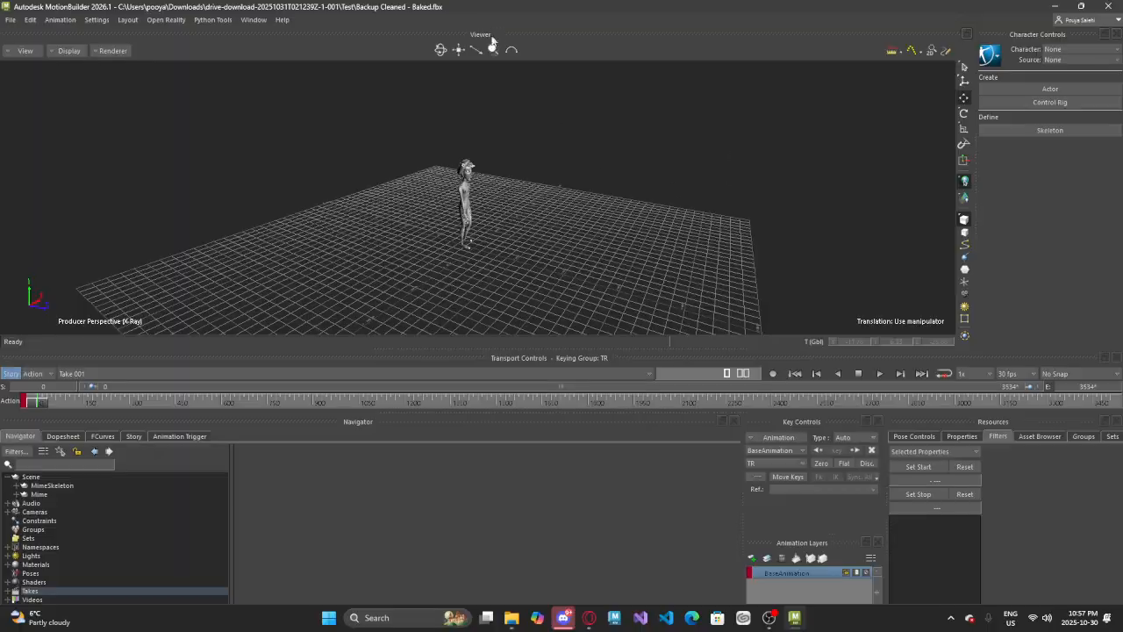
left_click_drag(492, 41, 255, 231)
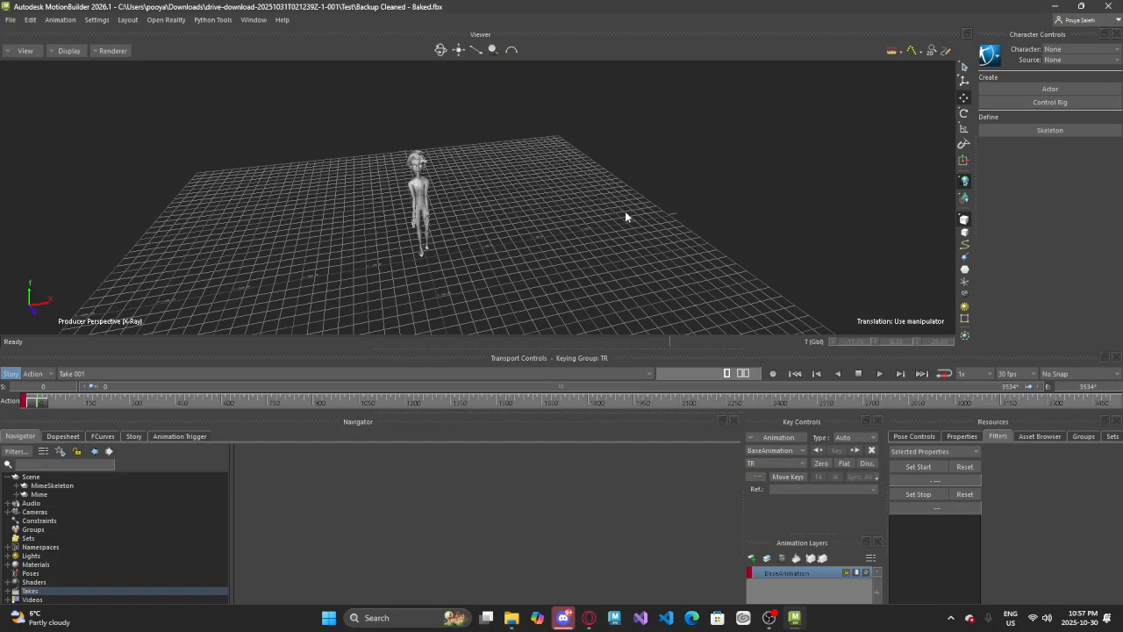
scroll(640, 273, "up", 8)
scroll(639, 273, "down", 7)
left_click_drag(612, 279, 570, 246, "ctrl+shift")
left_click_drag(446, 98, 604, 212, "ctrl")
scroll(550, 261, "down", 6)
scroll(587, 210, "down", 3)
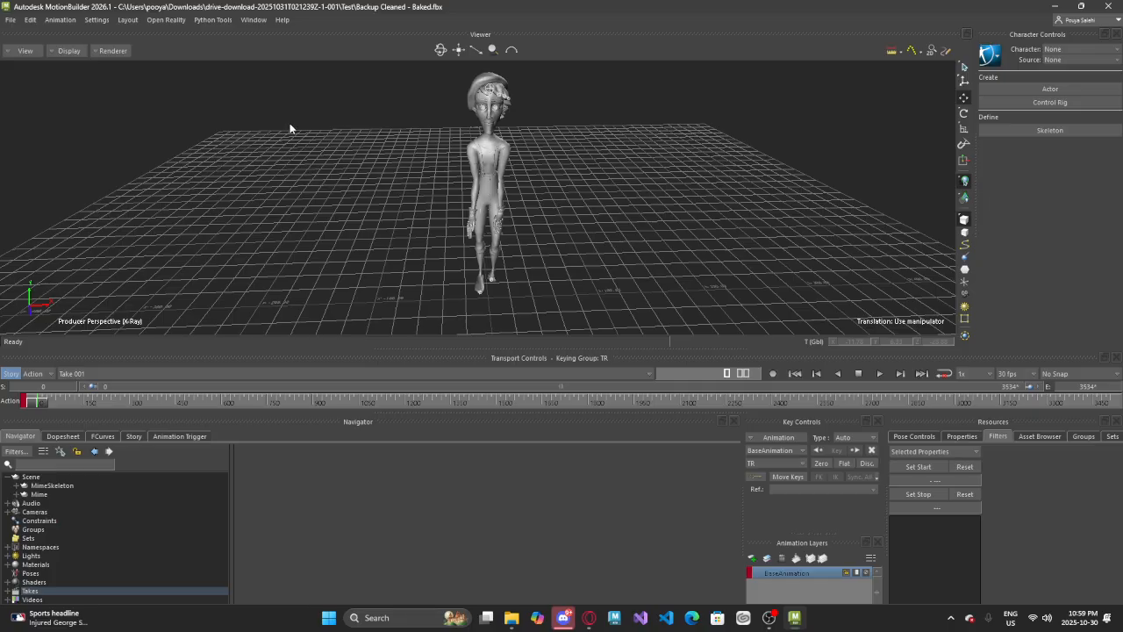
scroll(582, 151, "down", 4)
scroll(582, 150, "up", 6)
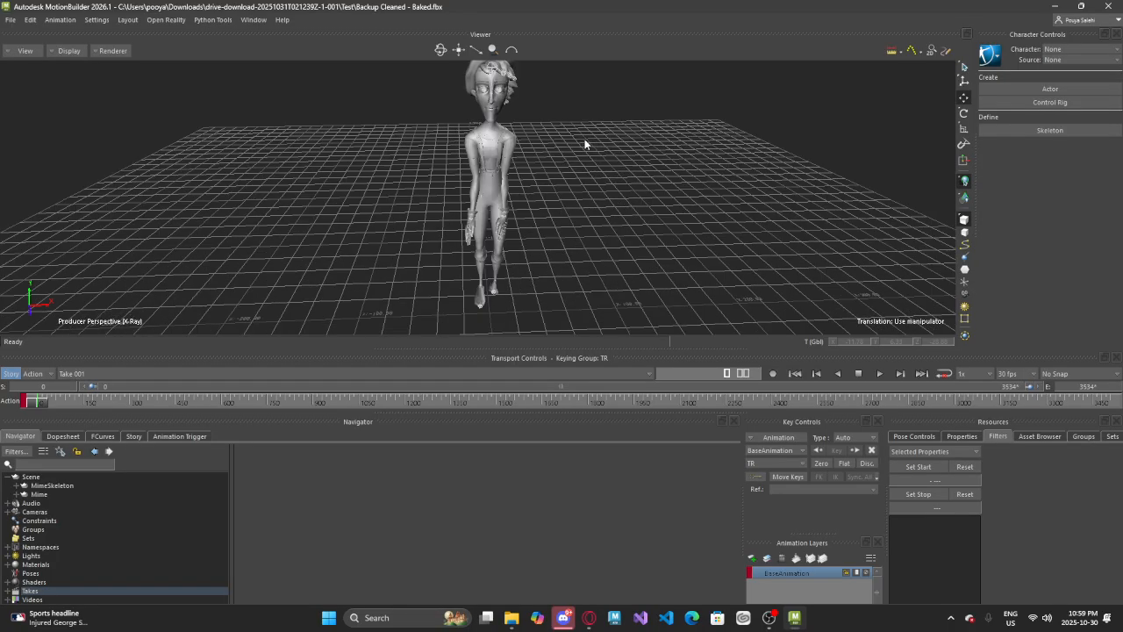
middle_click_drag(576, 143, 614, 140, "alt")
Close MotionBuilder without saving the scene changes
left_click(1108, 6)
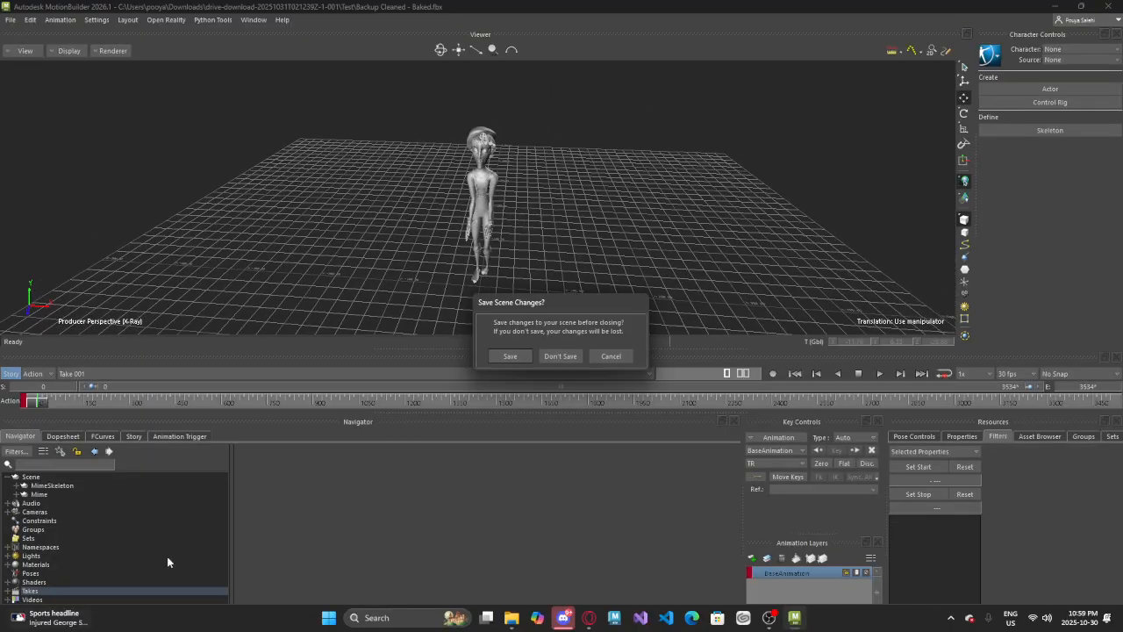
left_click(566, 356)
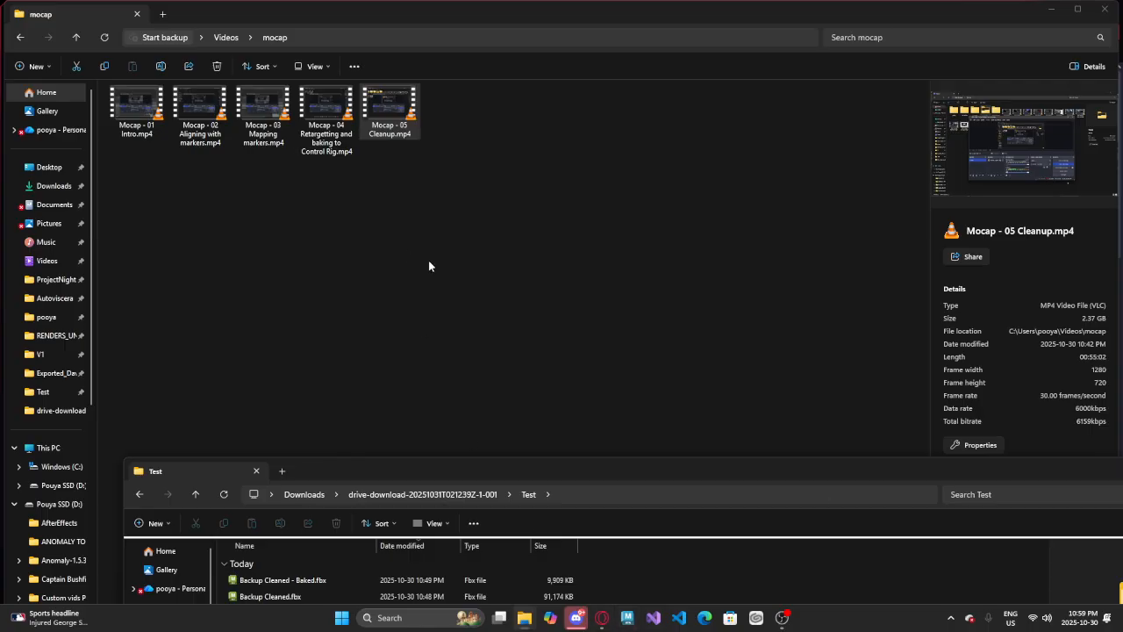
mouse_move(779, 620)
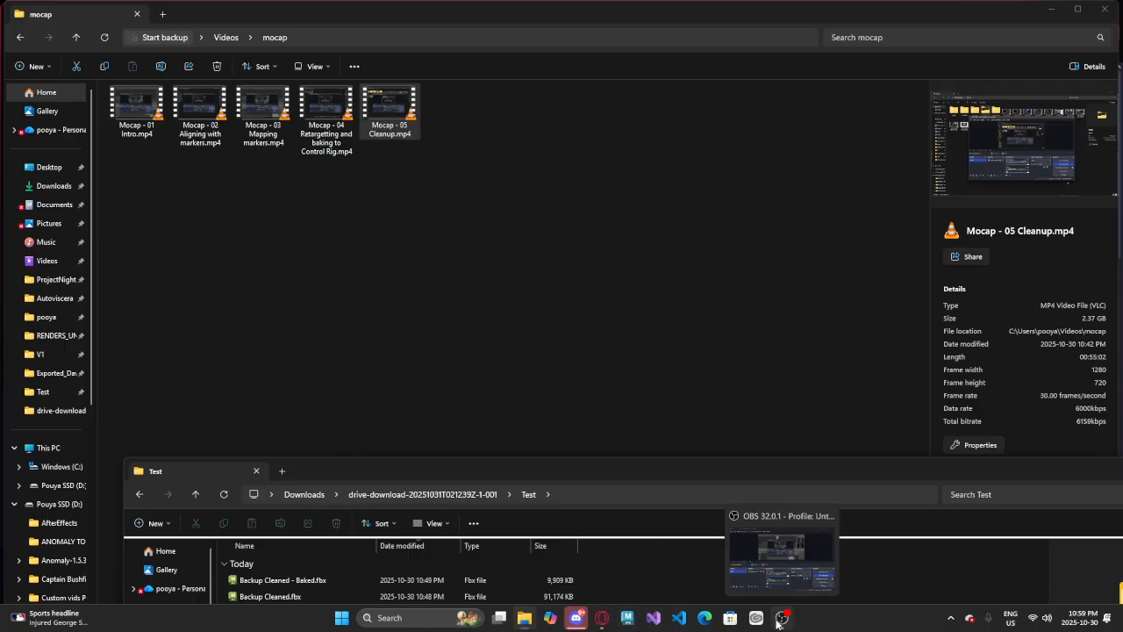
left_click(778, 618)
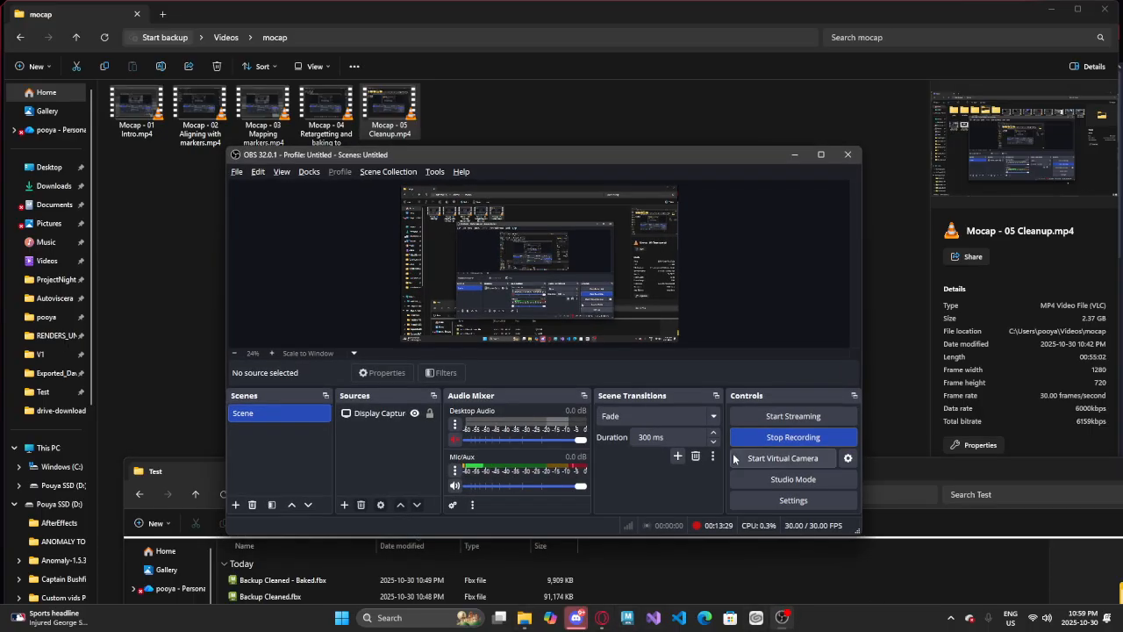